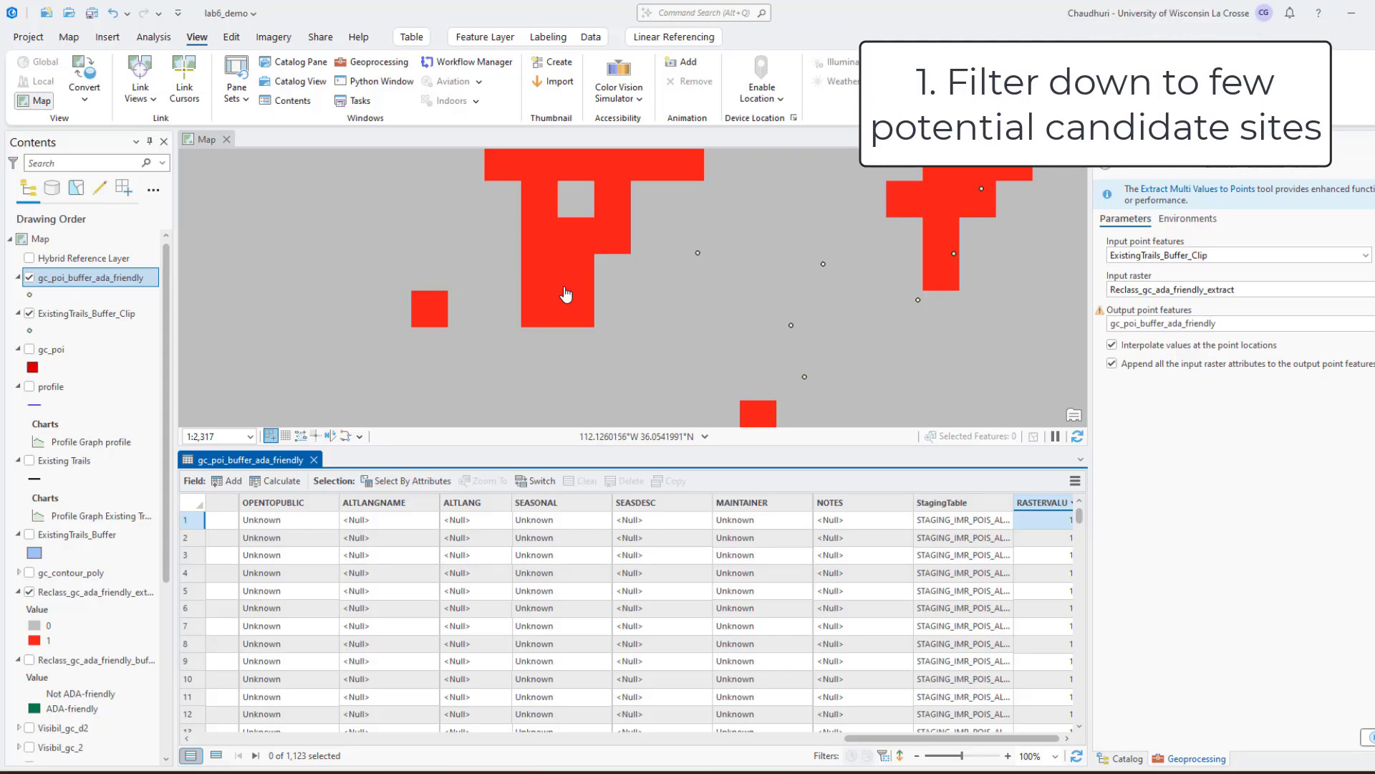
# Start a Select By Attributes query on gc_poi_buffer_ada_friendly with a clause on the RASTERVALU field
pyautogui.click(409, 482)
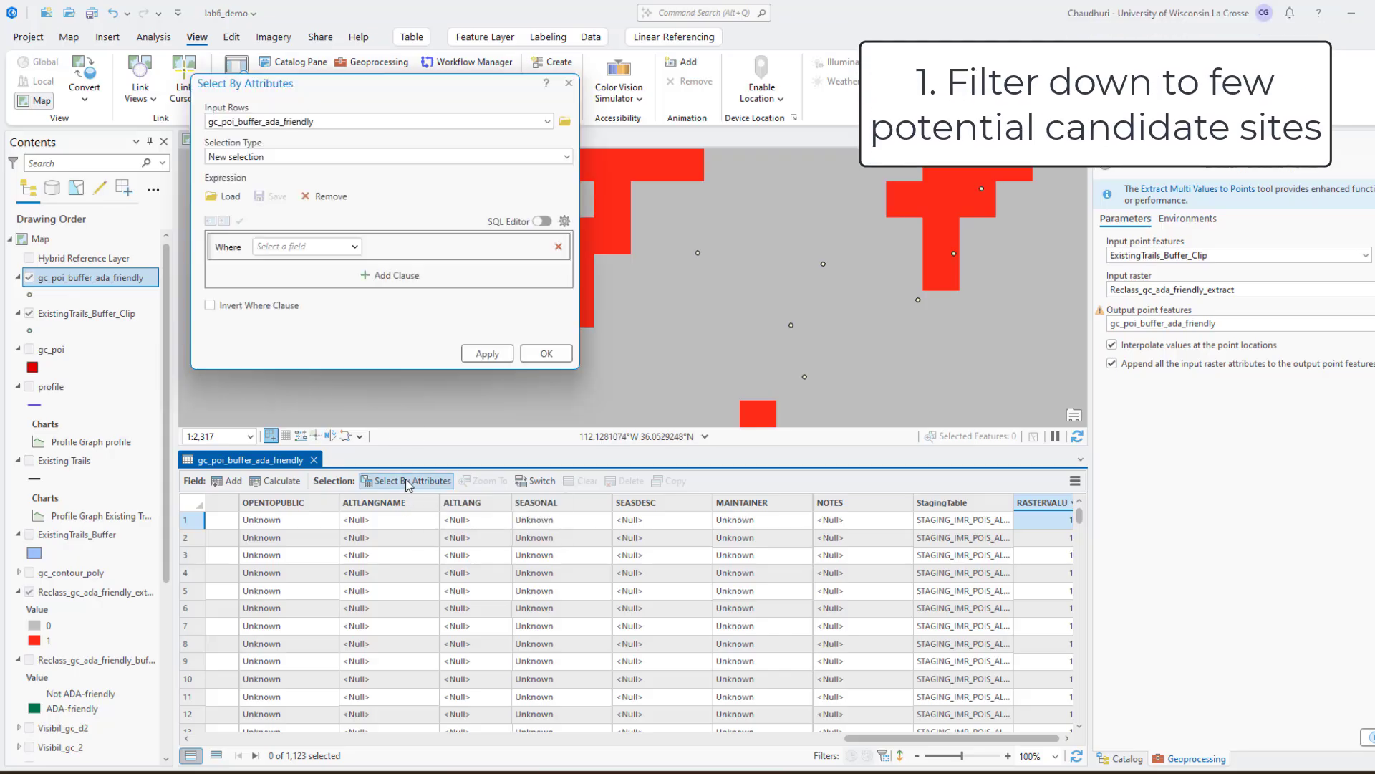
pyautogui.click(355, 248)
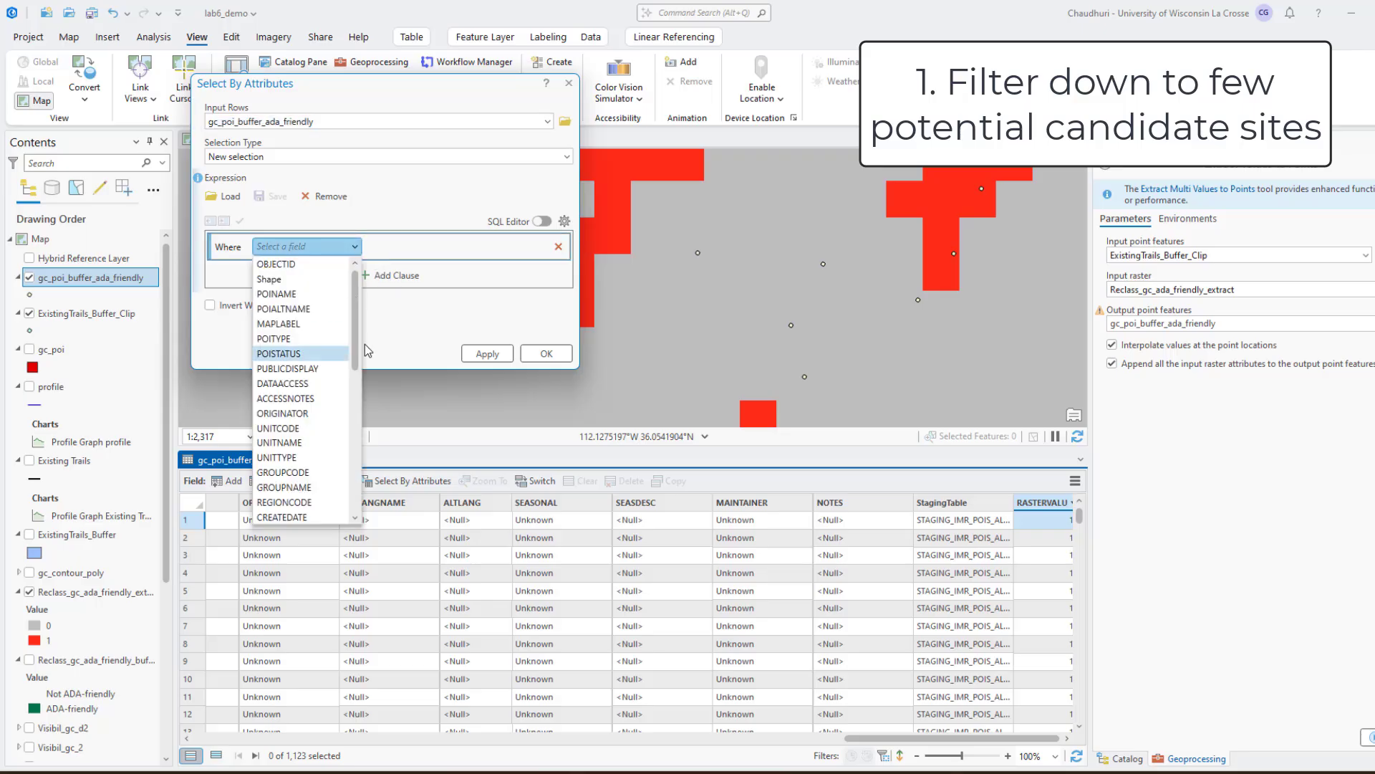
pyautogui.moveTo(353, 351); pyautogui.dragTo(356, 510)
pyautogui.click(336, 507)
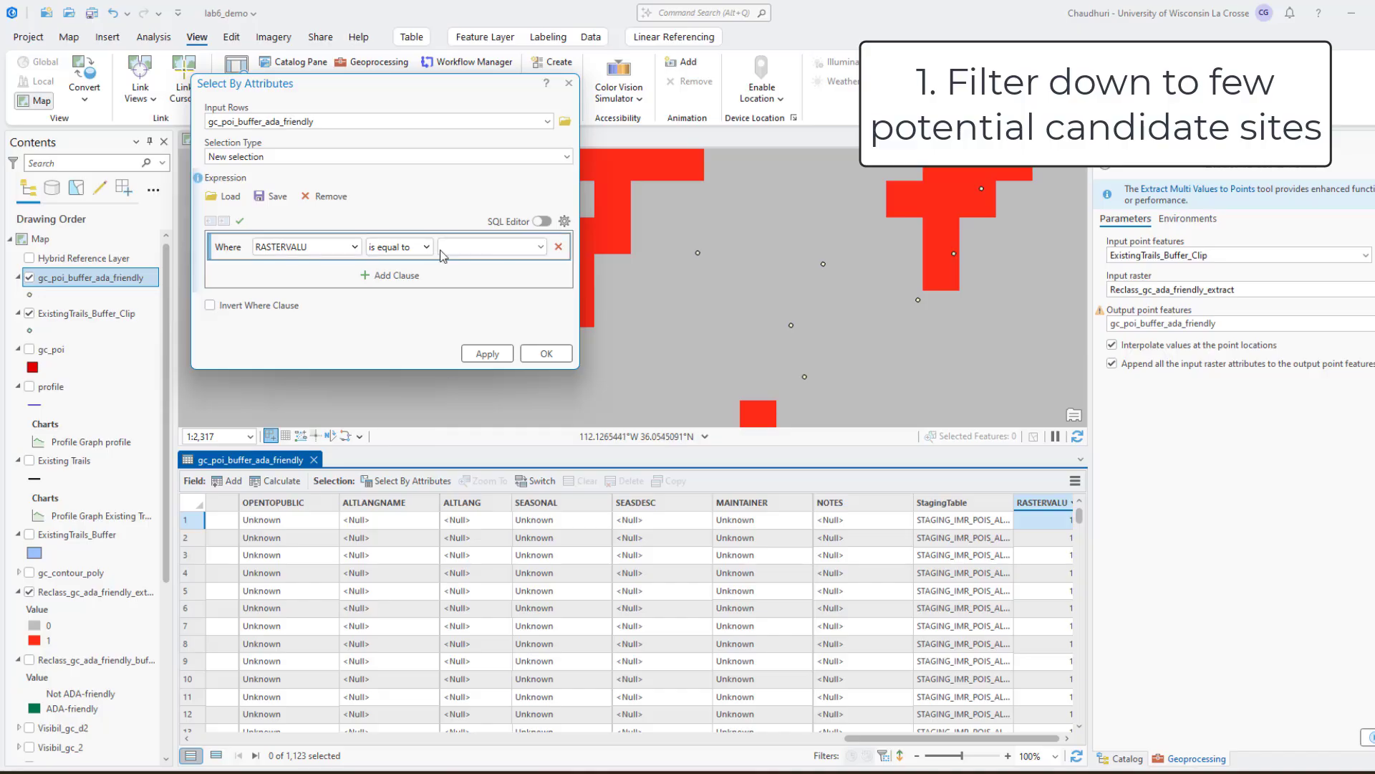
# Select the point whose RASTERVALU is equal to 0.4982876 and zoom the map to it
pyautogui.click(540, 247)
pyautogui.scroll(-2, 494, 358)
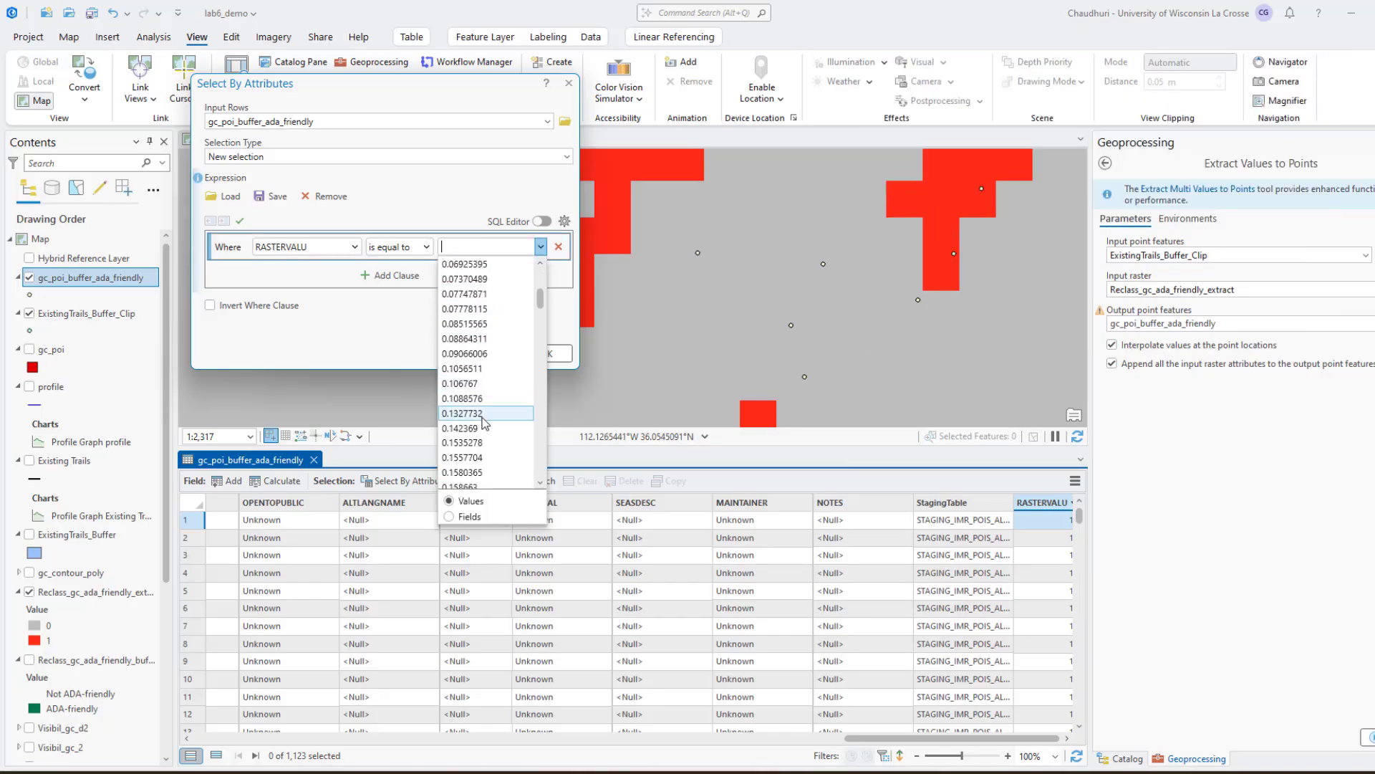
pyautogui.click(541, 247)
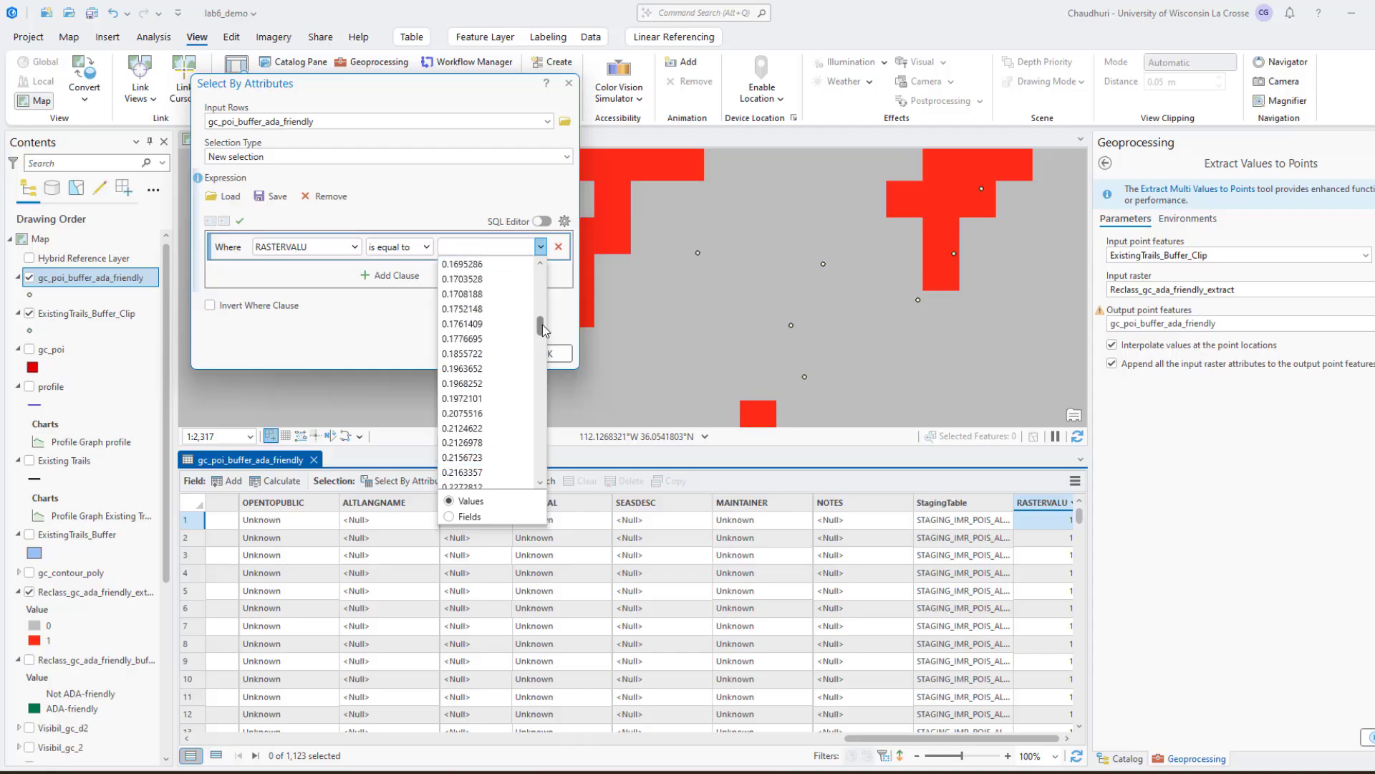
pyautogui.moveTo(541, 328); pyautogui.dragTo(539, 394)
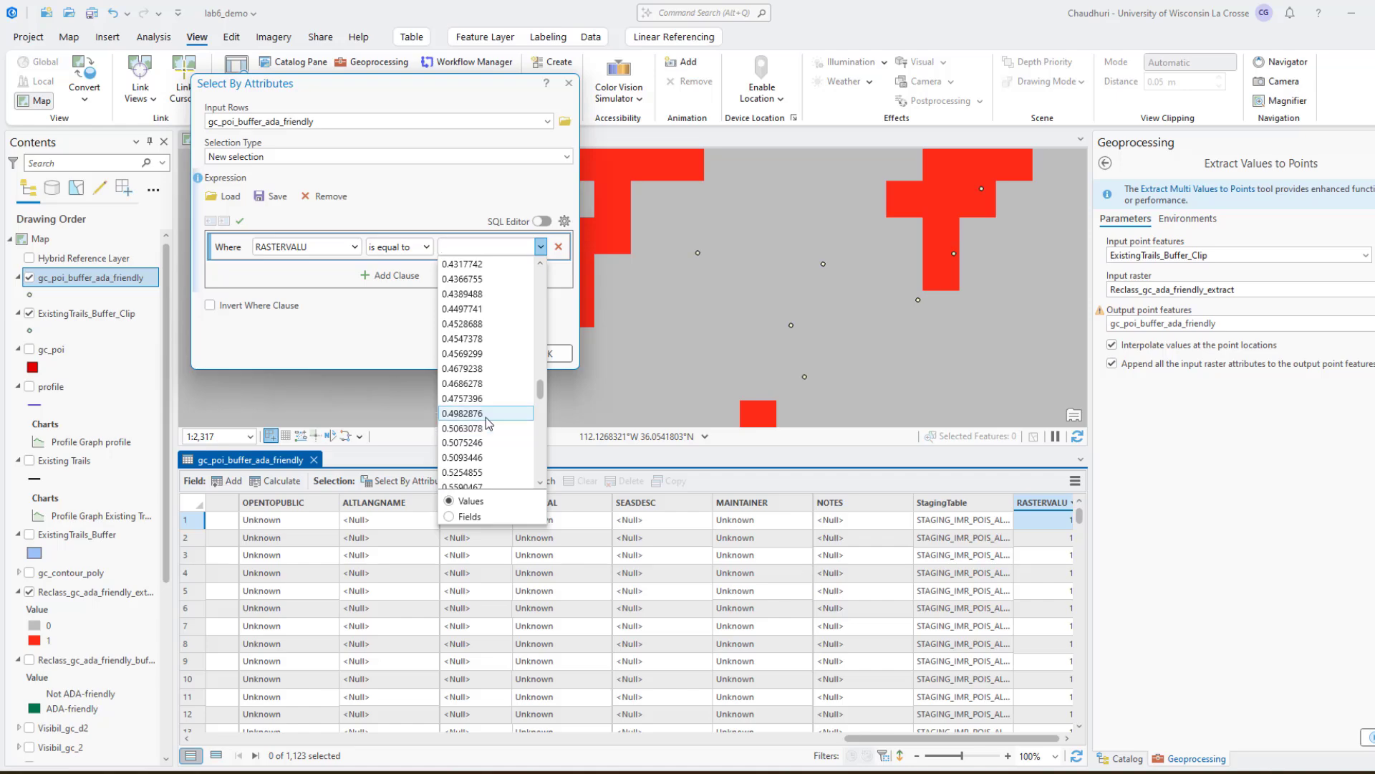
pyautogui.click(490, 415)
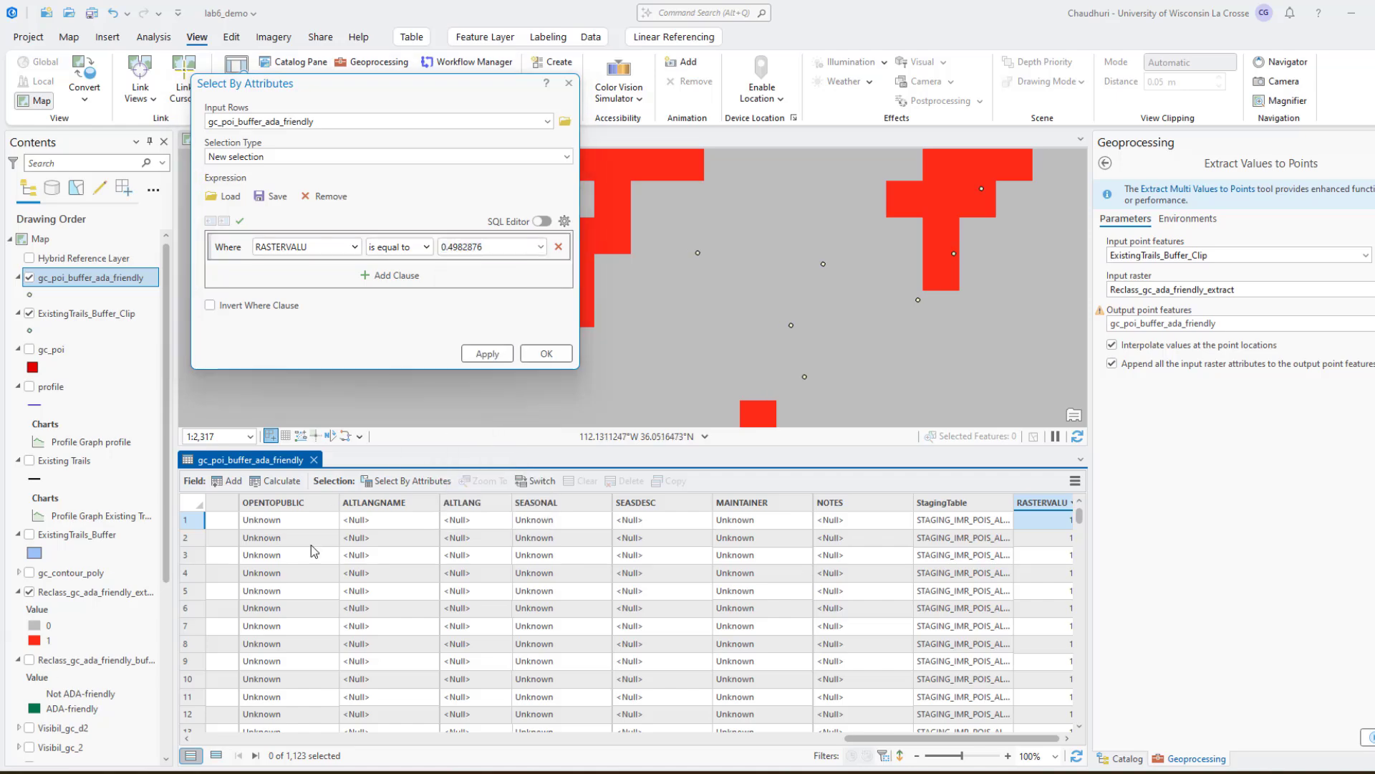
pyautogui.click(487, 353)
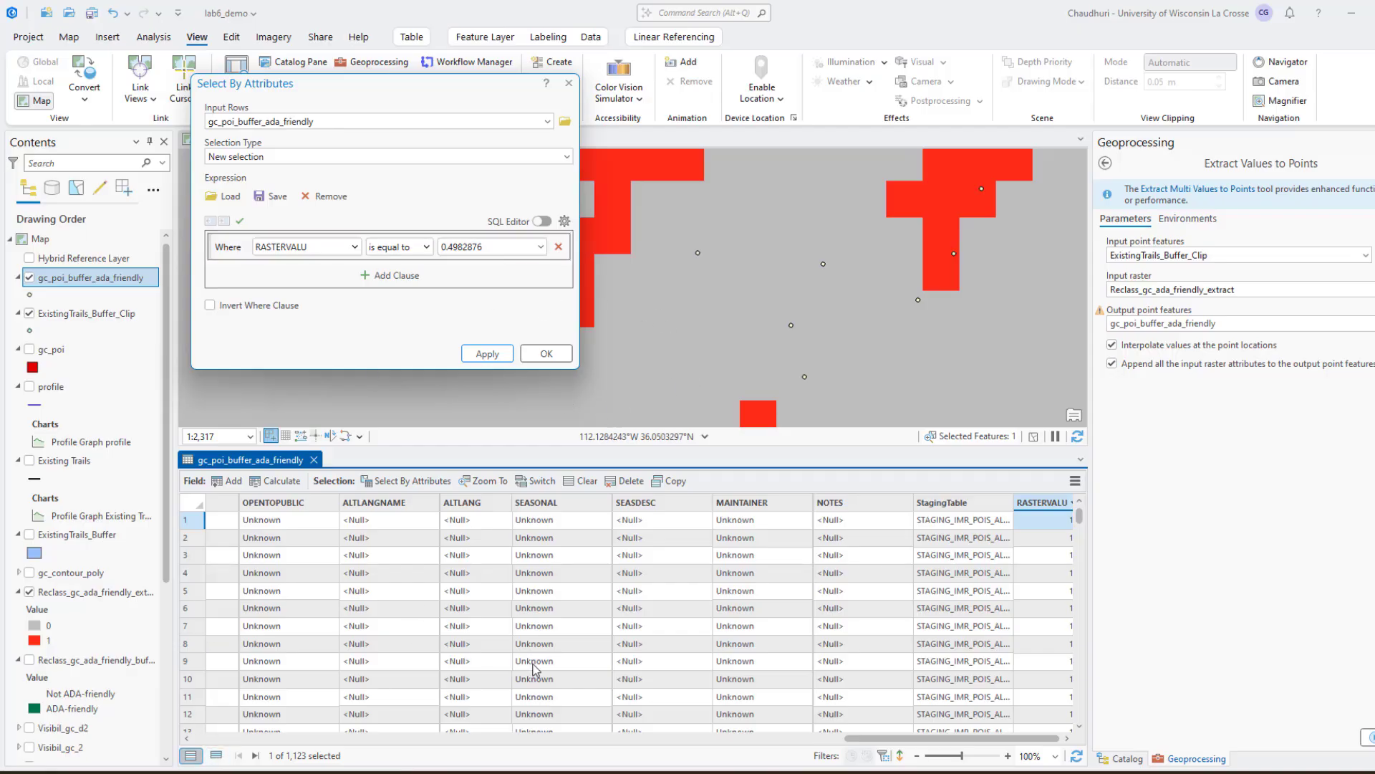
pyautogui.click(483, 482)
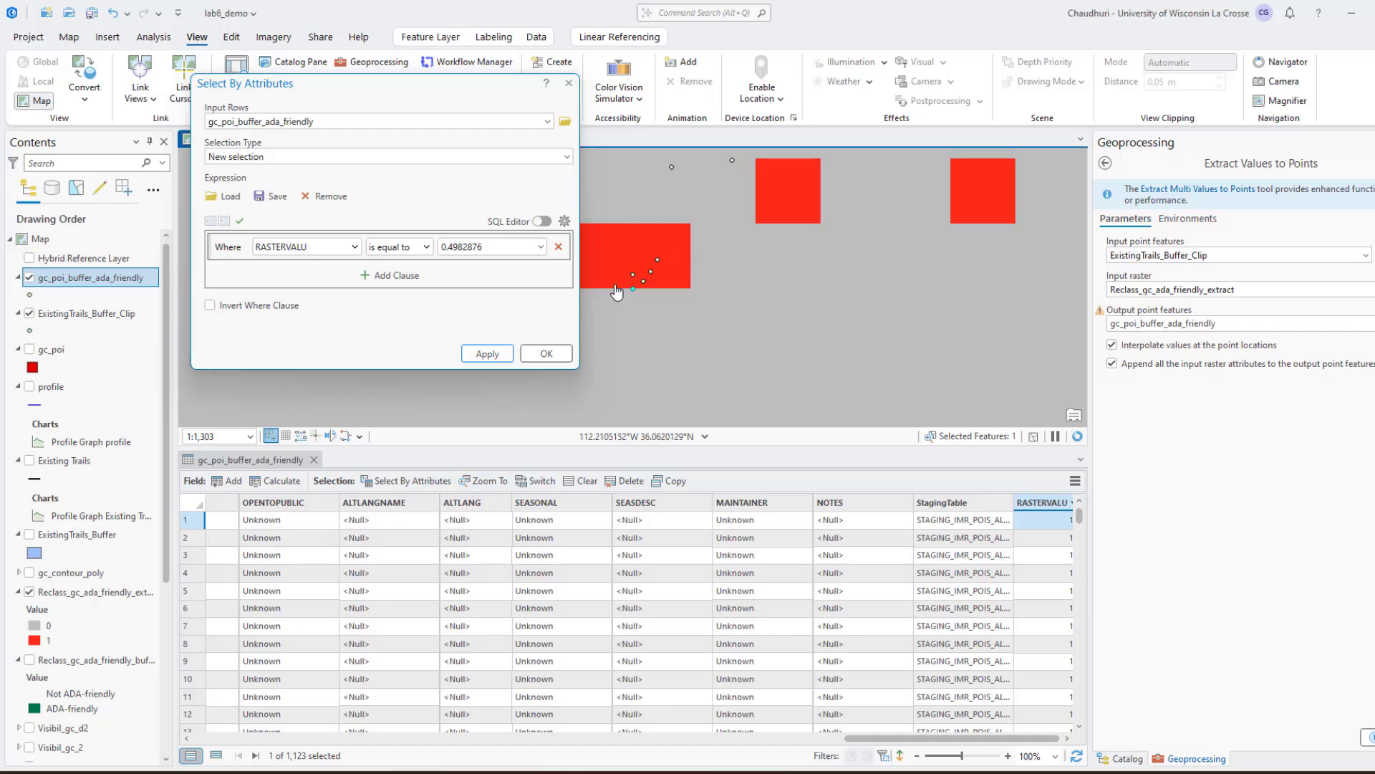
pyautogui.scroll(5, 630, 290)
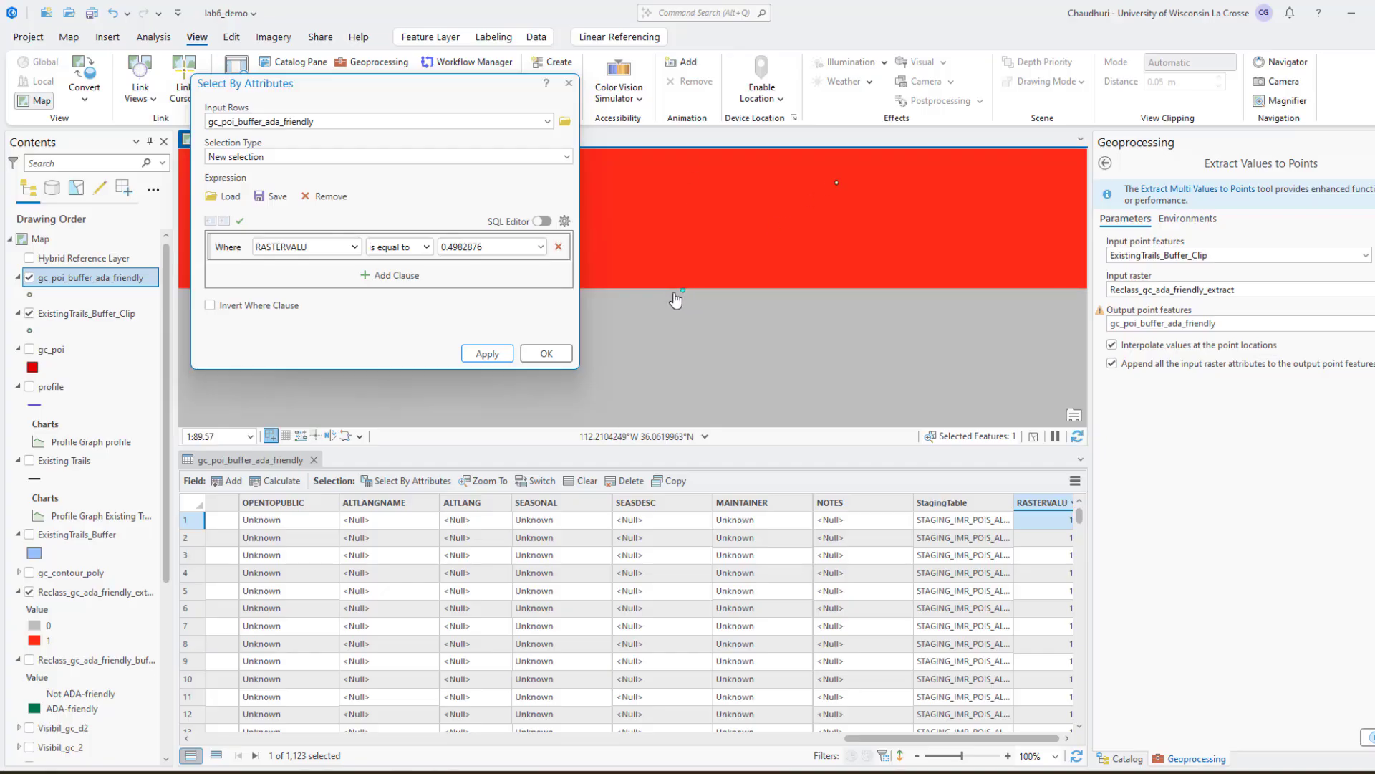
# Change the clause operator to is greater than or equal to, keeping 0.4982876, and apply the selection
pyautogui.click(428, 247)
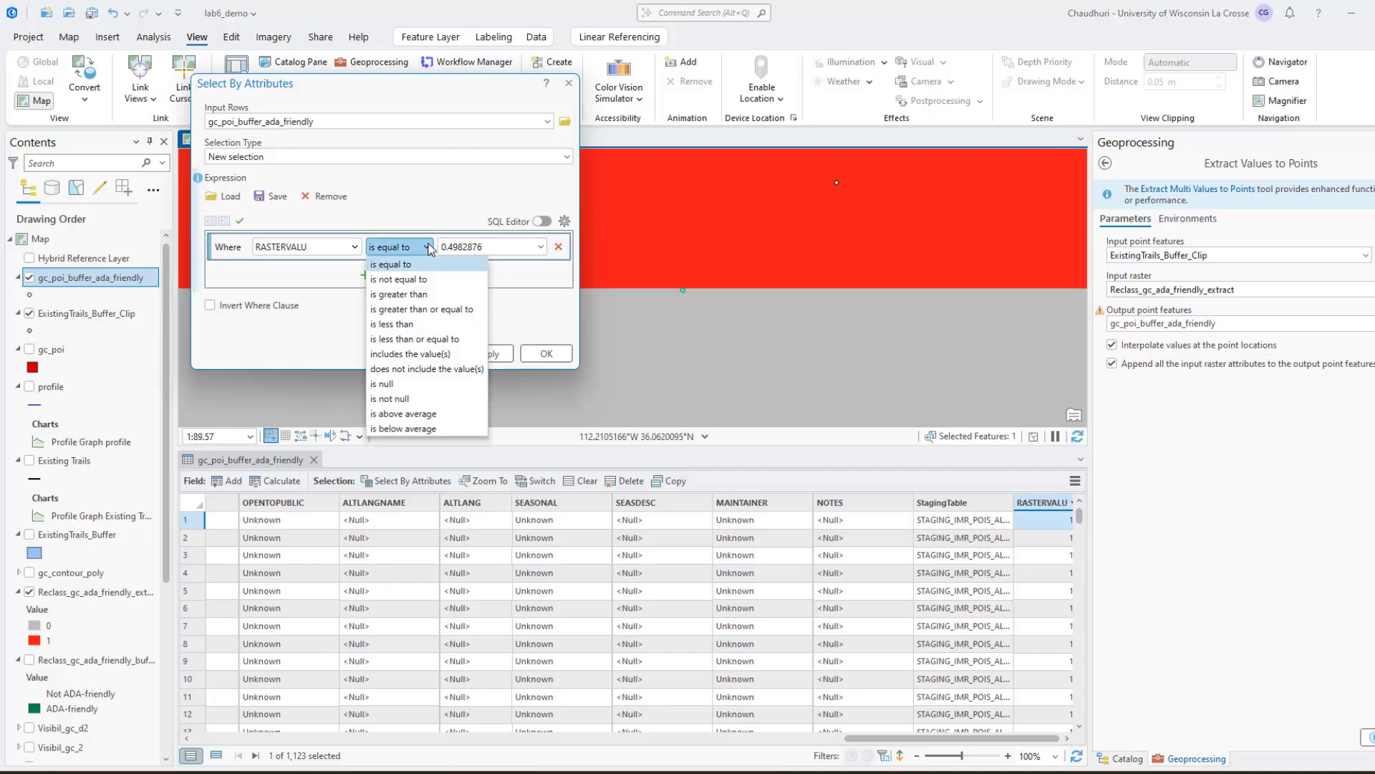
pyautogui.click(453, 295)
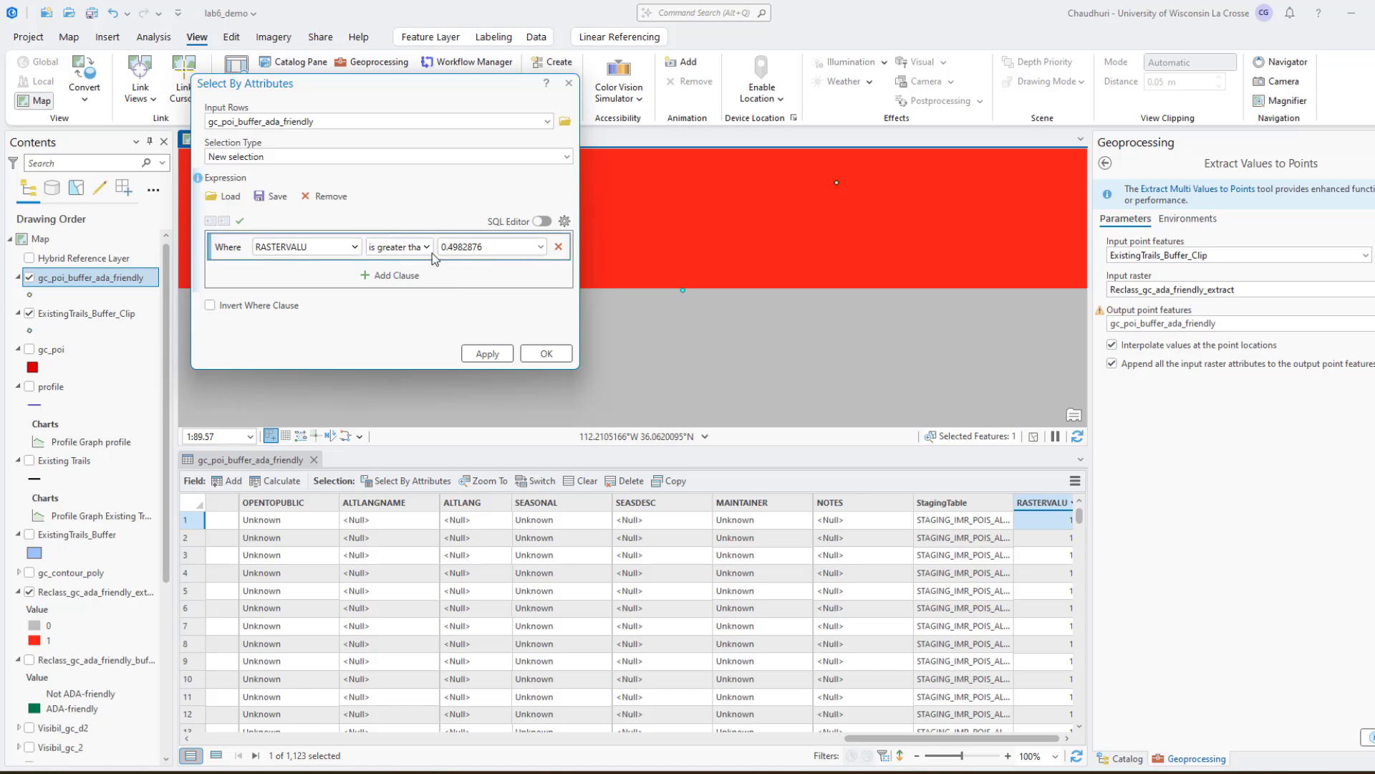
pyautogui.click(401, 247)
pyautogui.click(439, 311)
pyautogui.click(487, 354)
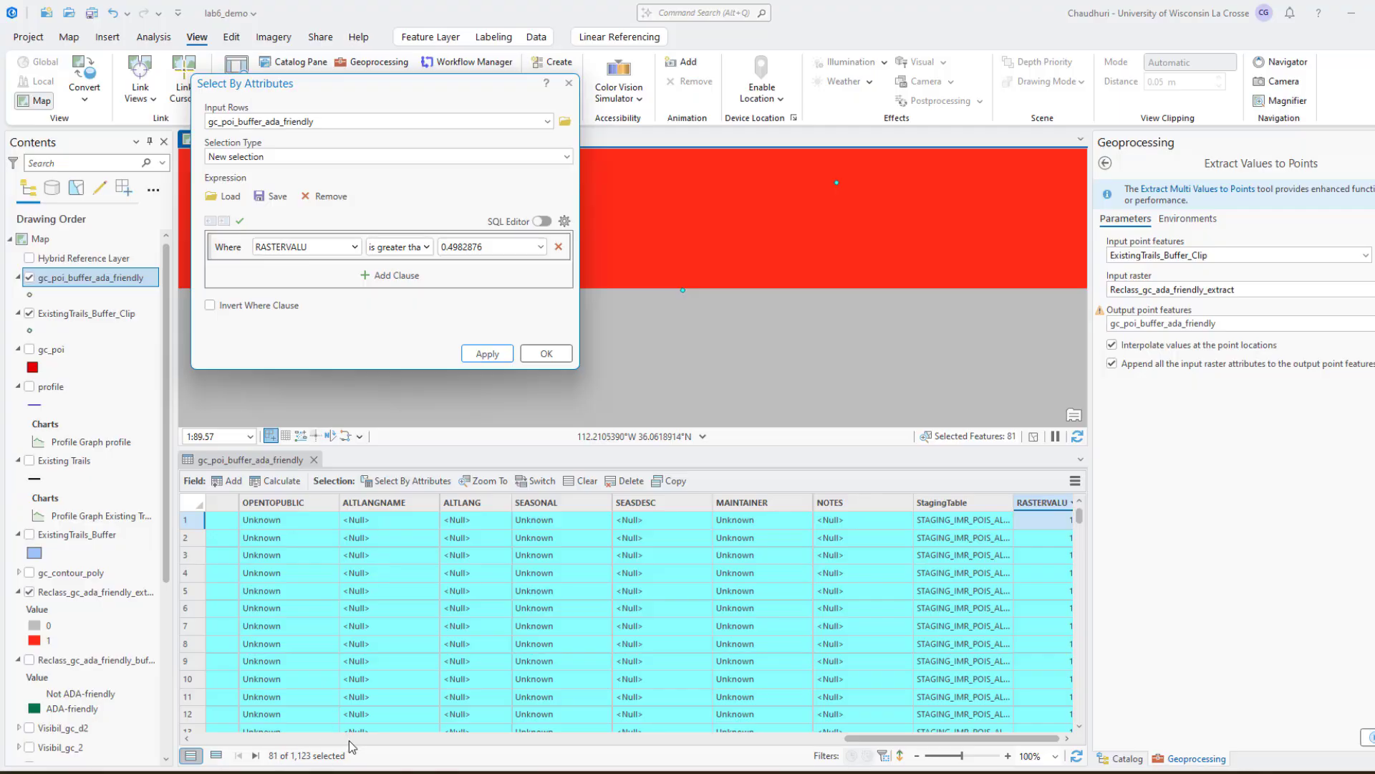
pyautogui.click(546, 354)
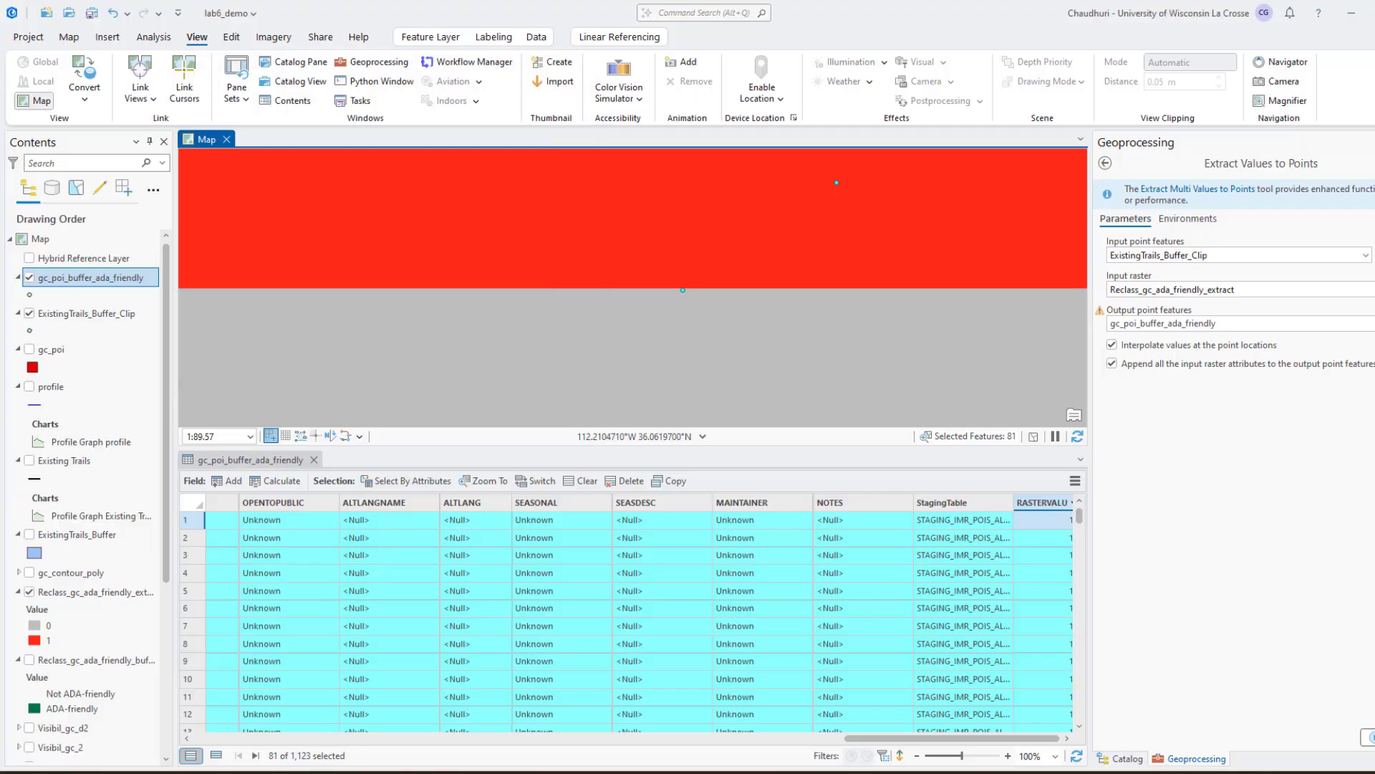
# Show only the selected records in the table and examine their RASTERVALU and POITYPE values and map locations
pyautogui.click(216, 756)
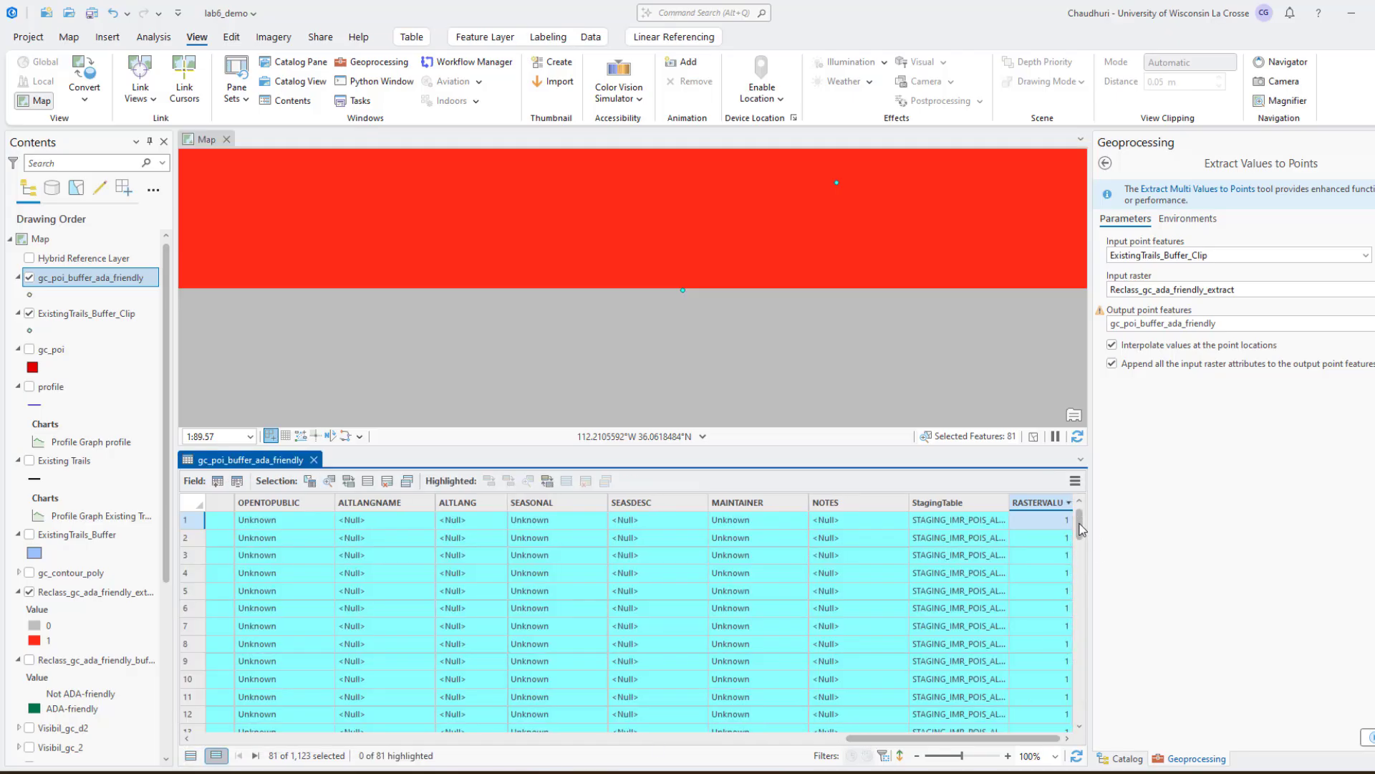
pyautogui.scroll(-6, 1082, 529)
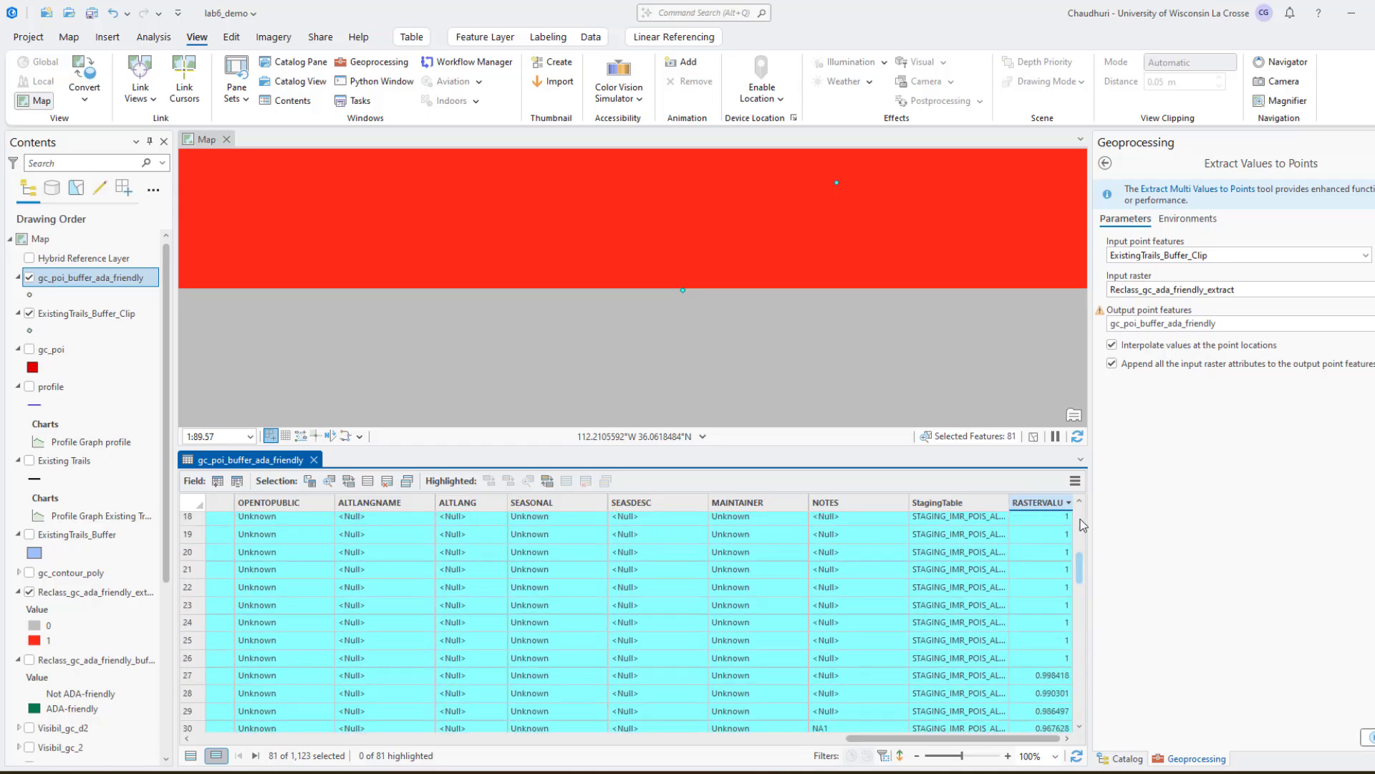
pyautogui.scroll(6, 1083, 525)
pyautogui.moveTo(889, 739); pyautogui.dragTo(863, 740)
pyautogui.scroll(-3, 680, 331)
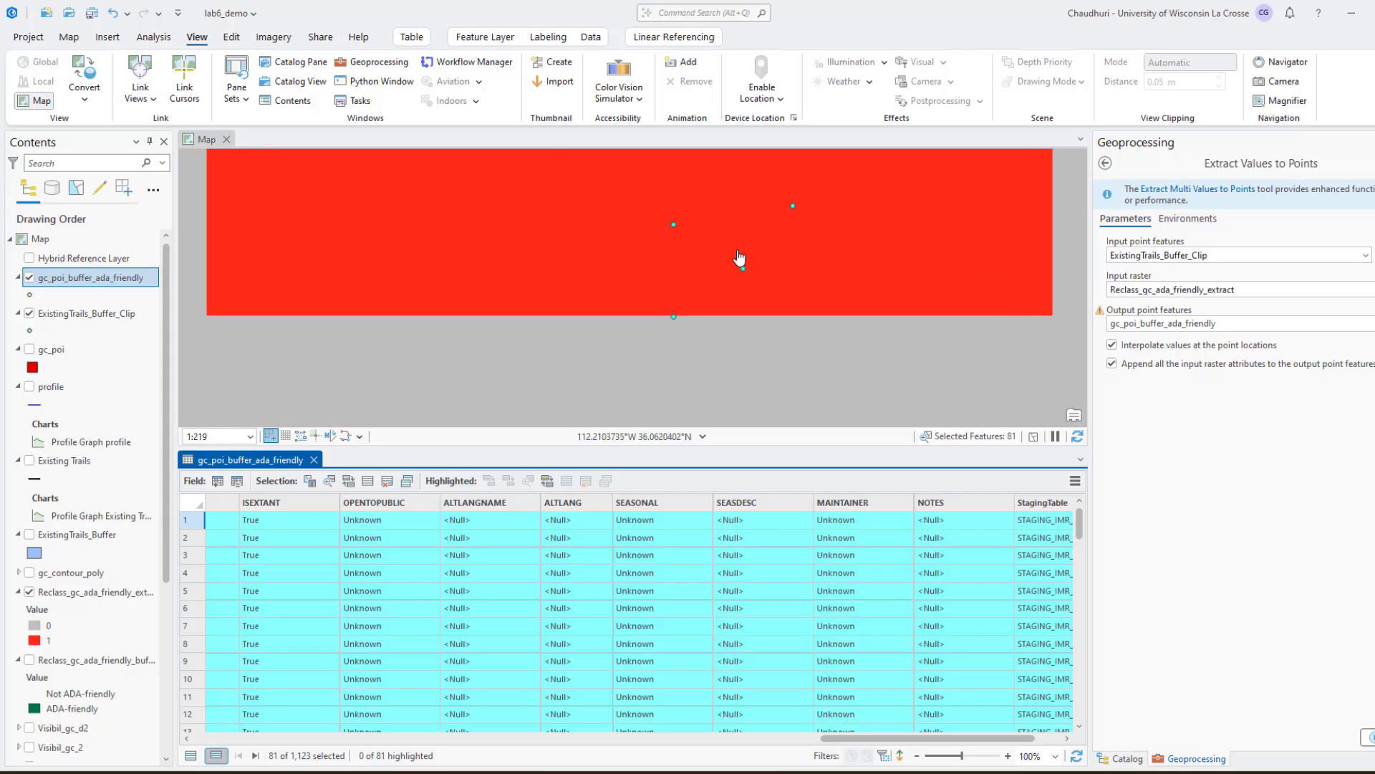
pyautogui.scroll(-3, 737, 254)
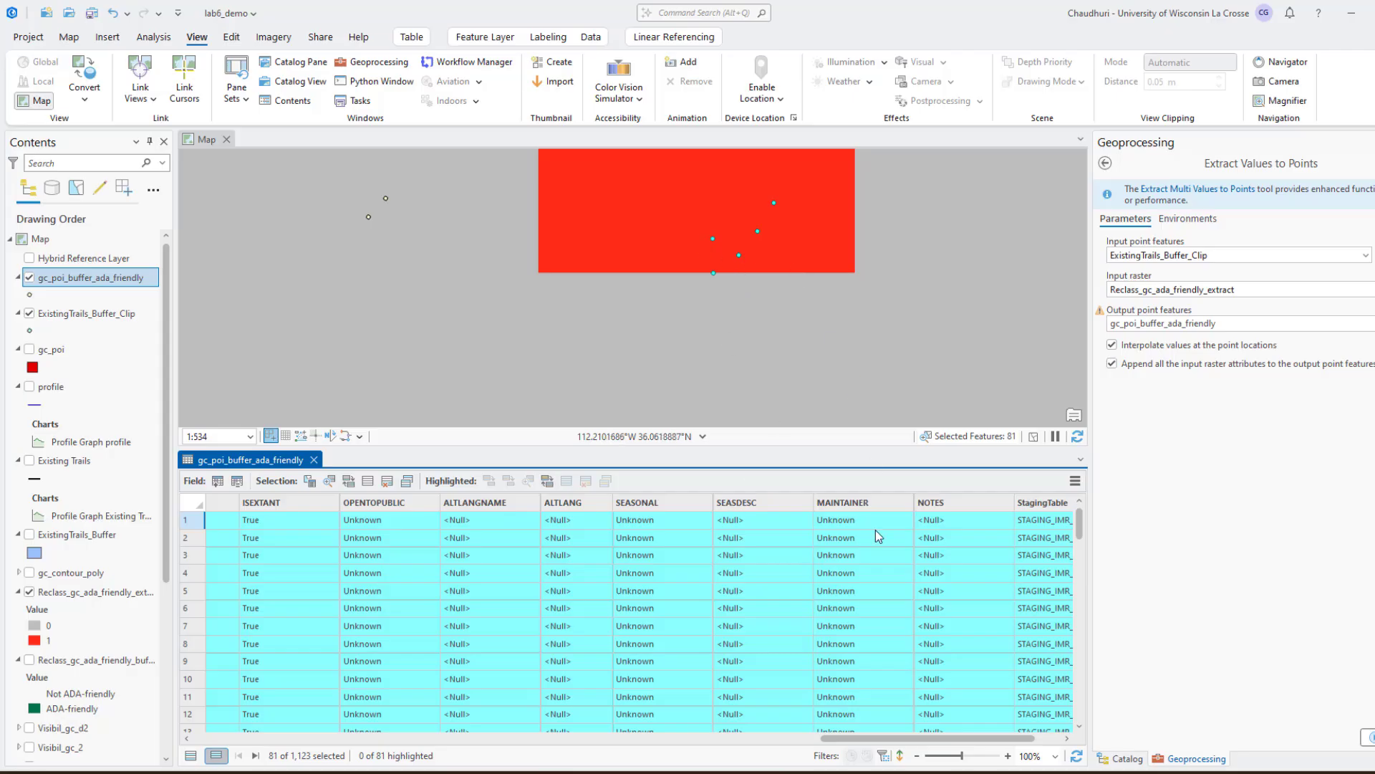
pyautogui.moveTo(836, 740); pyautogui.dragTo(269, 745)
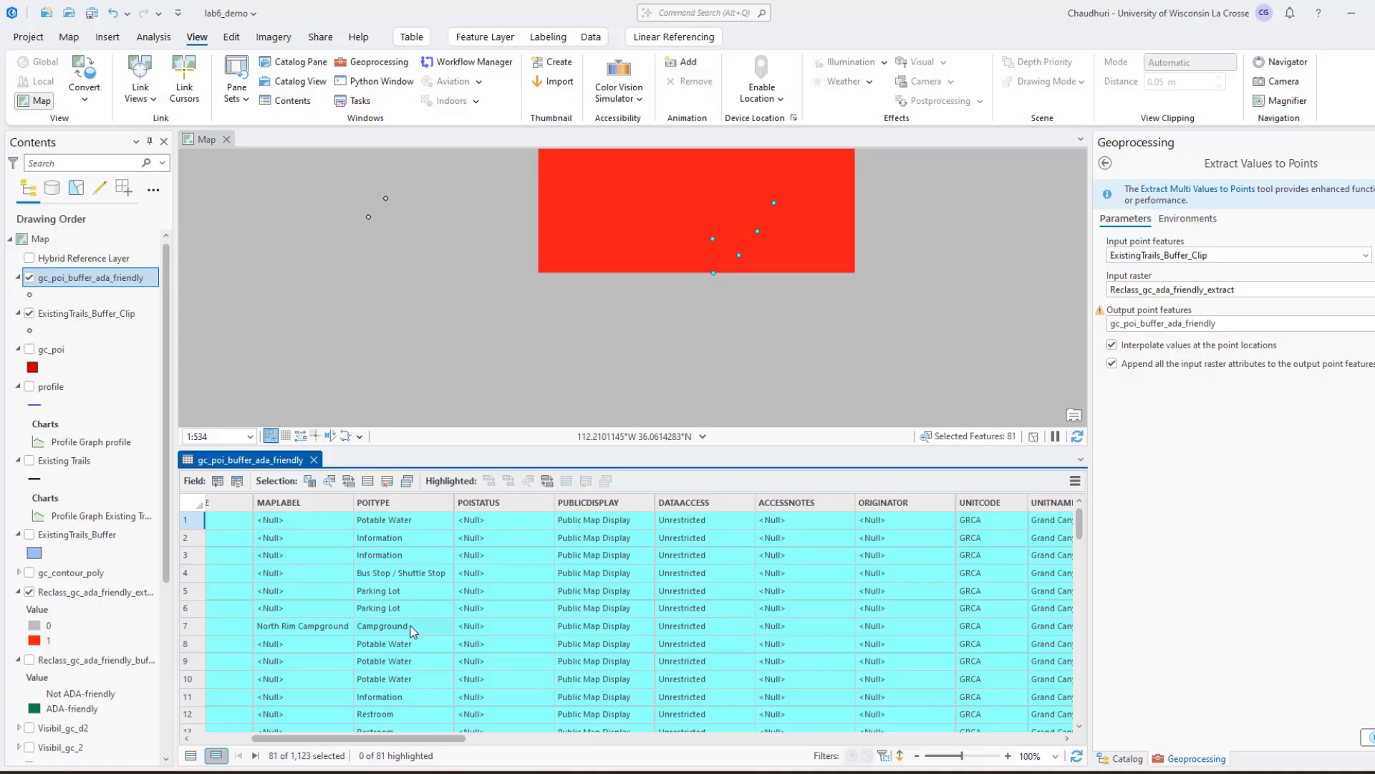
pyautogui.scroll(-10, 419, 625)
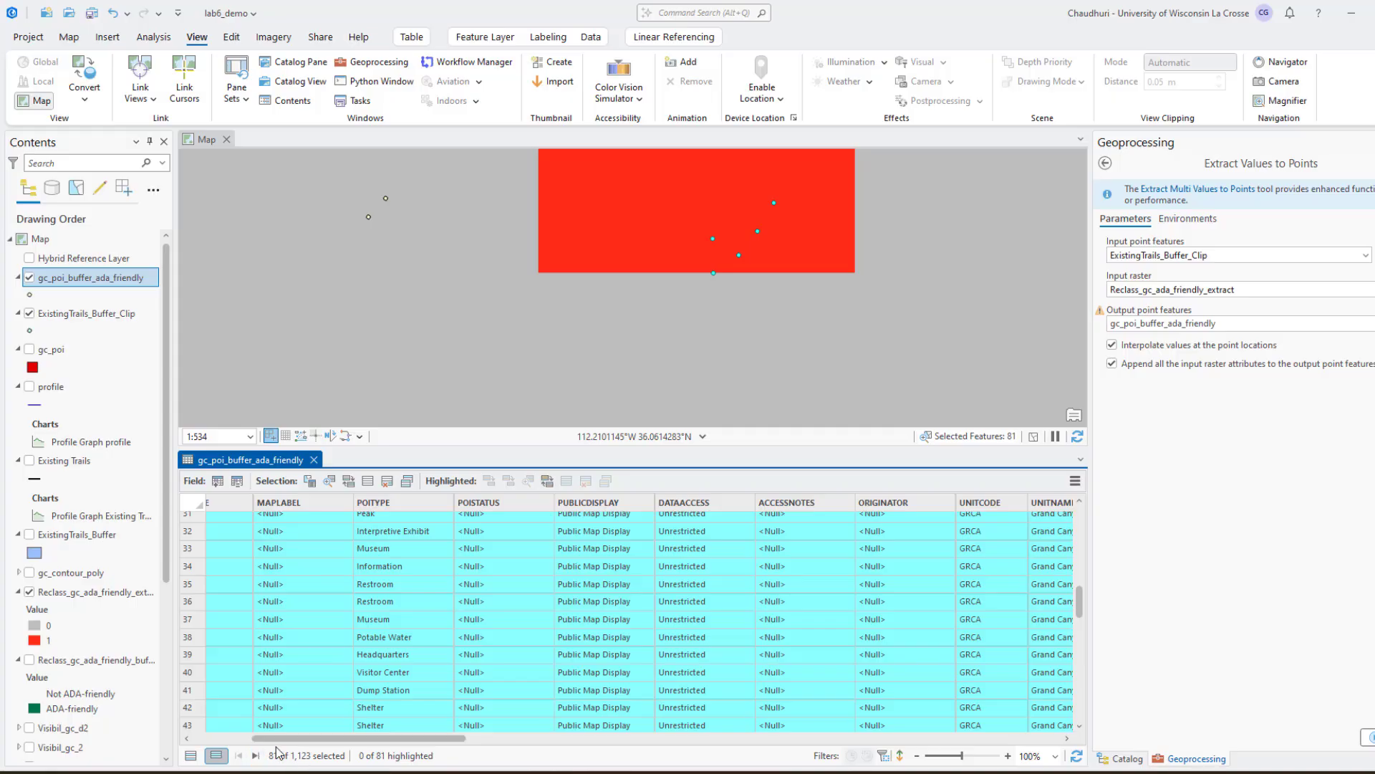
# Export the selected gc_poi_buffer_ada_friendly points to a new feature class named gc_poi_buffer_ada_friendly_rasterval05 in lab6_demo.gdb
pyautogui.rightClick(127, 286)
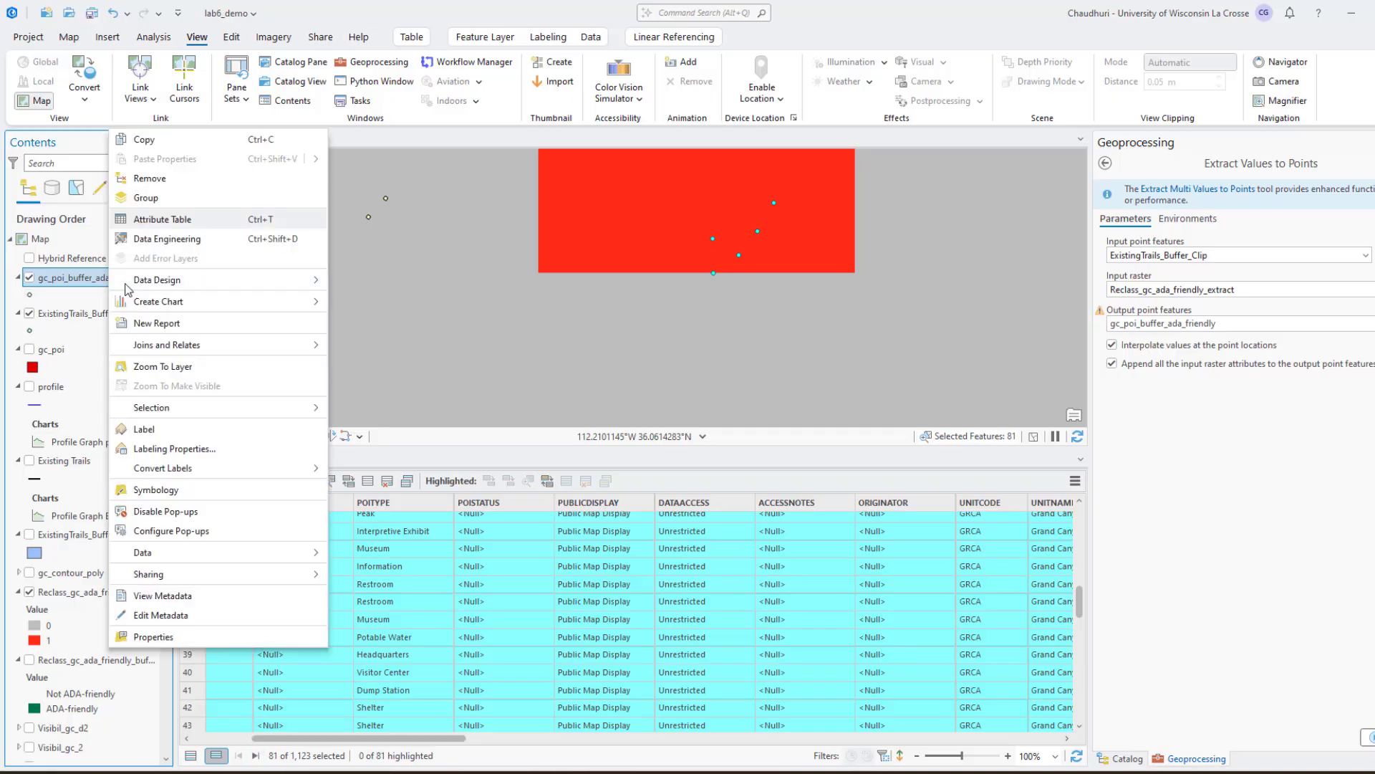
pyautogui.rightClick(71, 281)
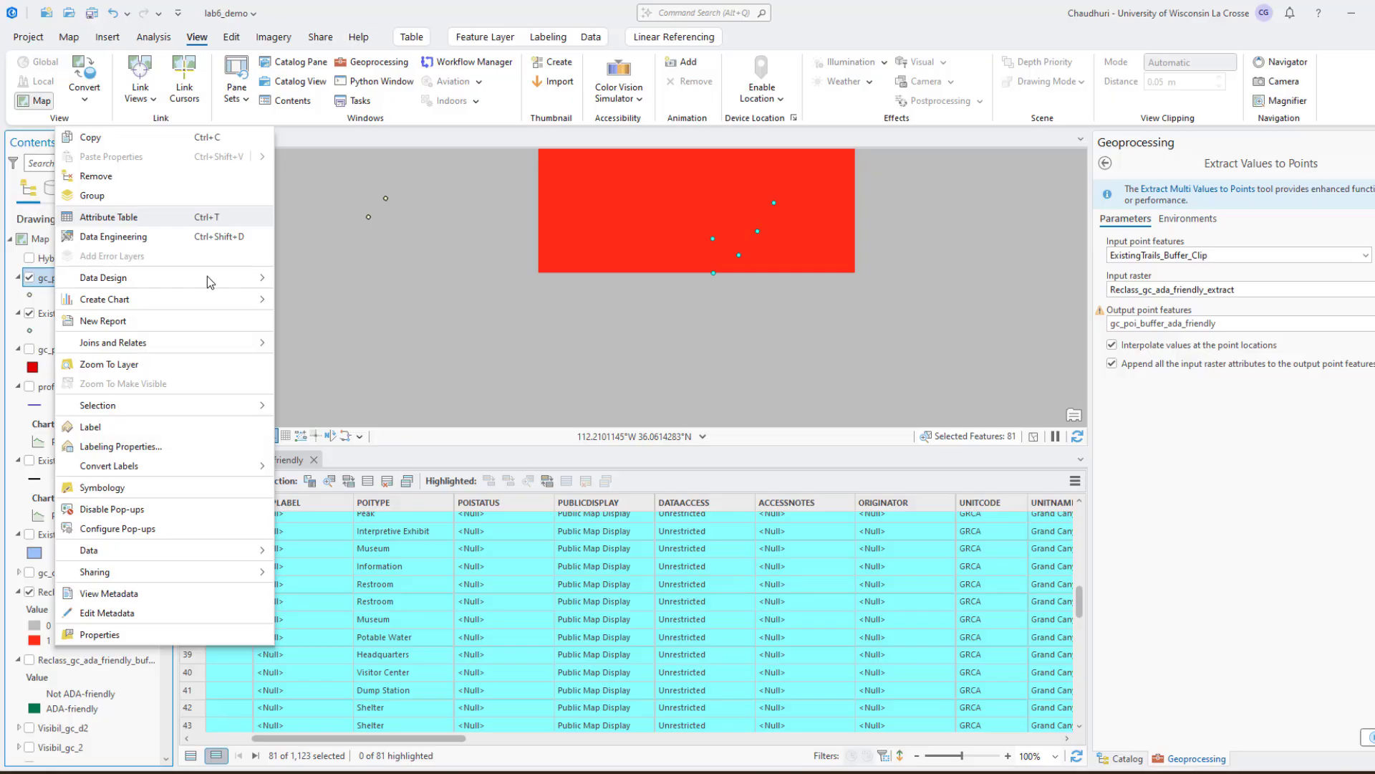
pyautogui.moveTo(190, 552)
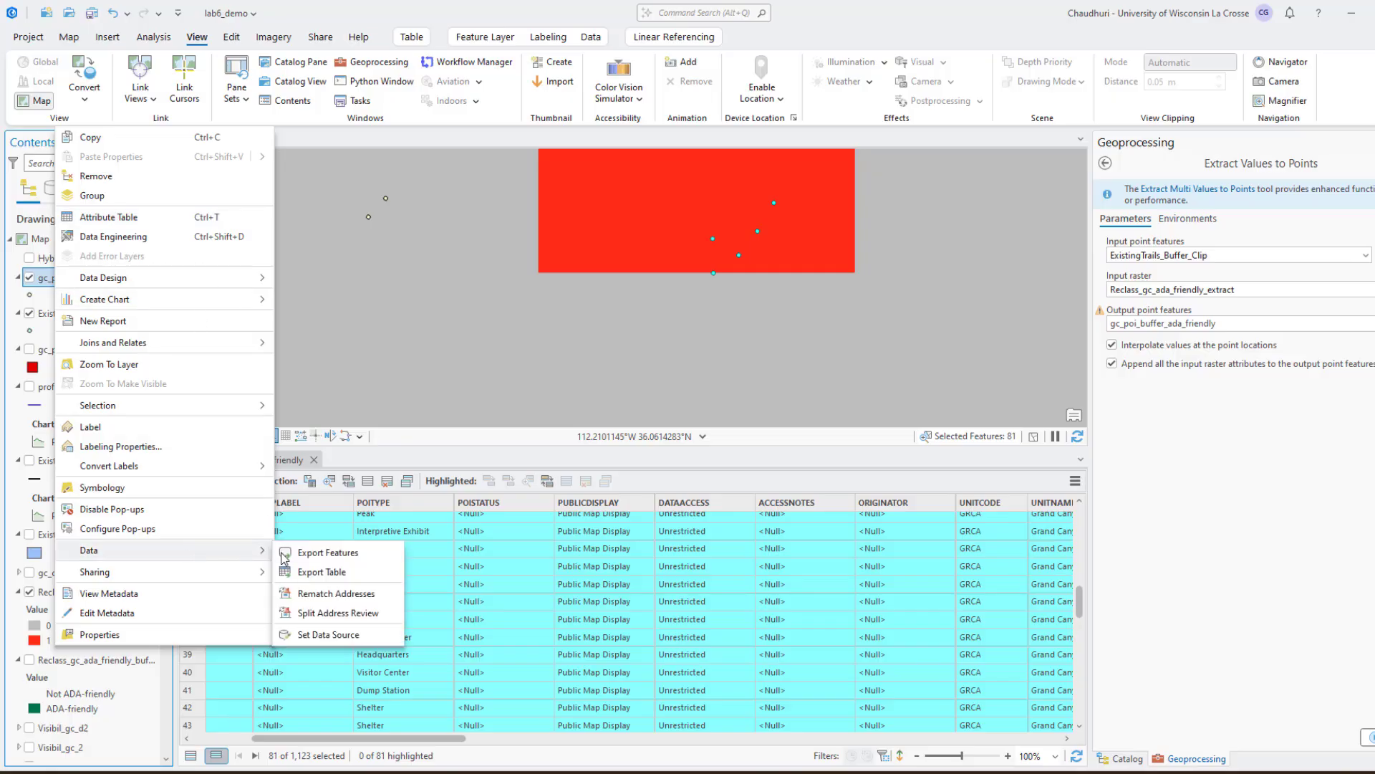
pyautogui.click(325, 556)
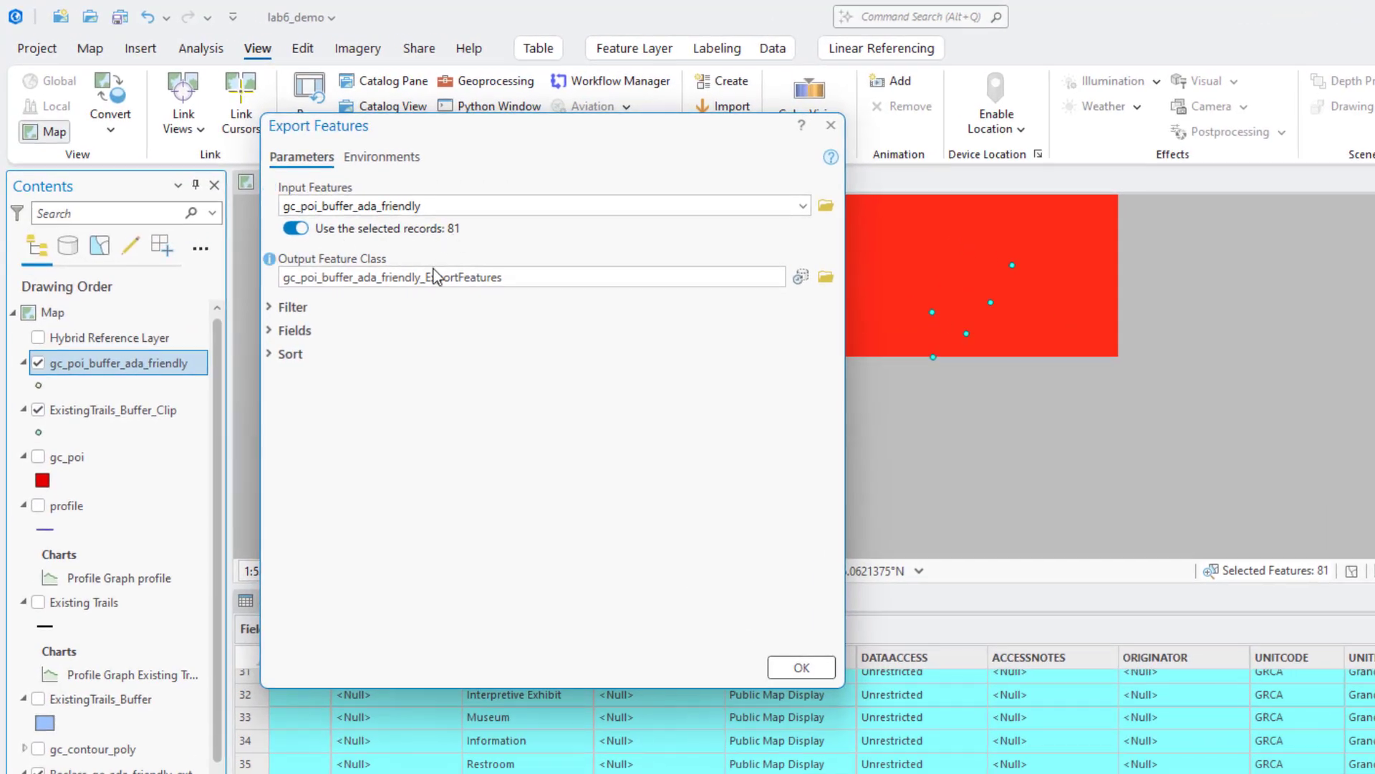
pyautogui.click(430, 281)
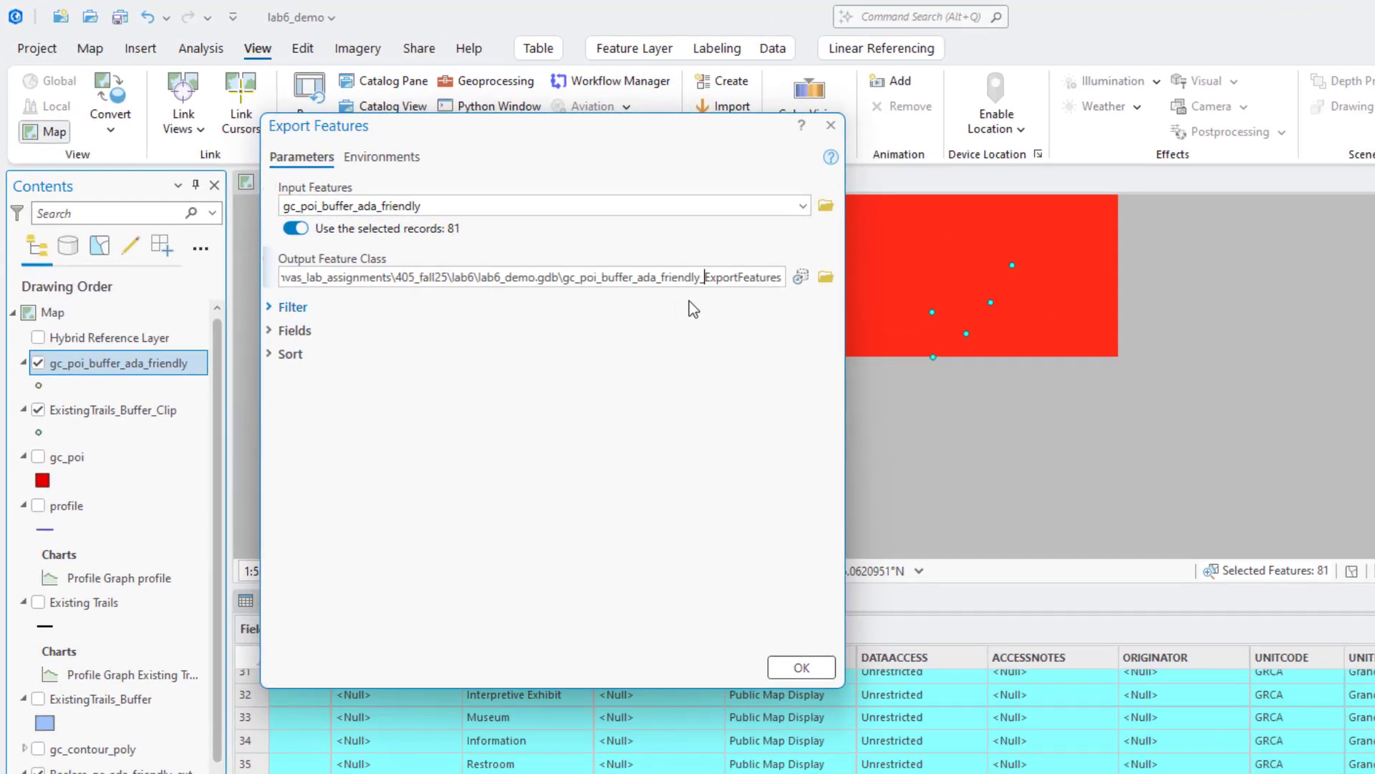
pyautogui.keyDown('shift'); pyautogui.click(784, 278); pyautogui.keyUp('shift')
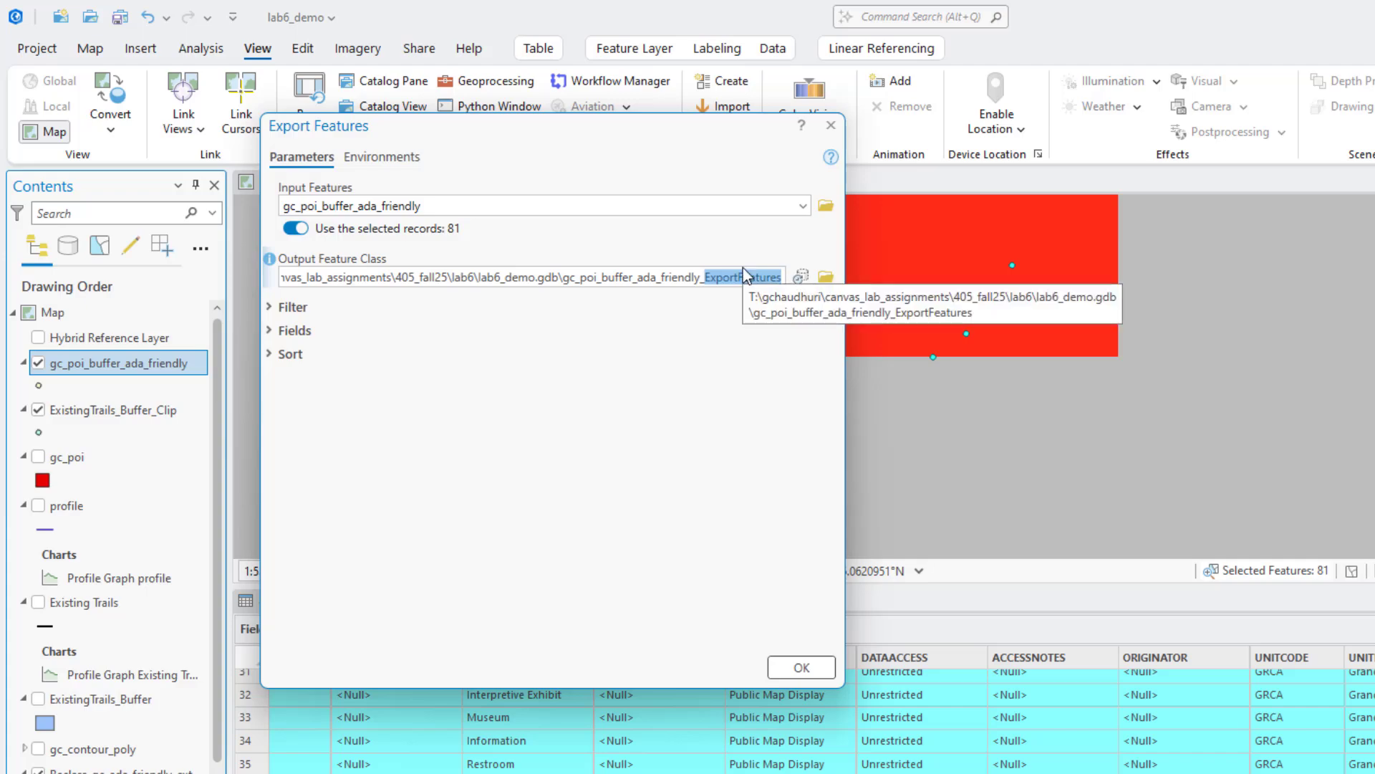
pyautogui.write('Interva')
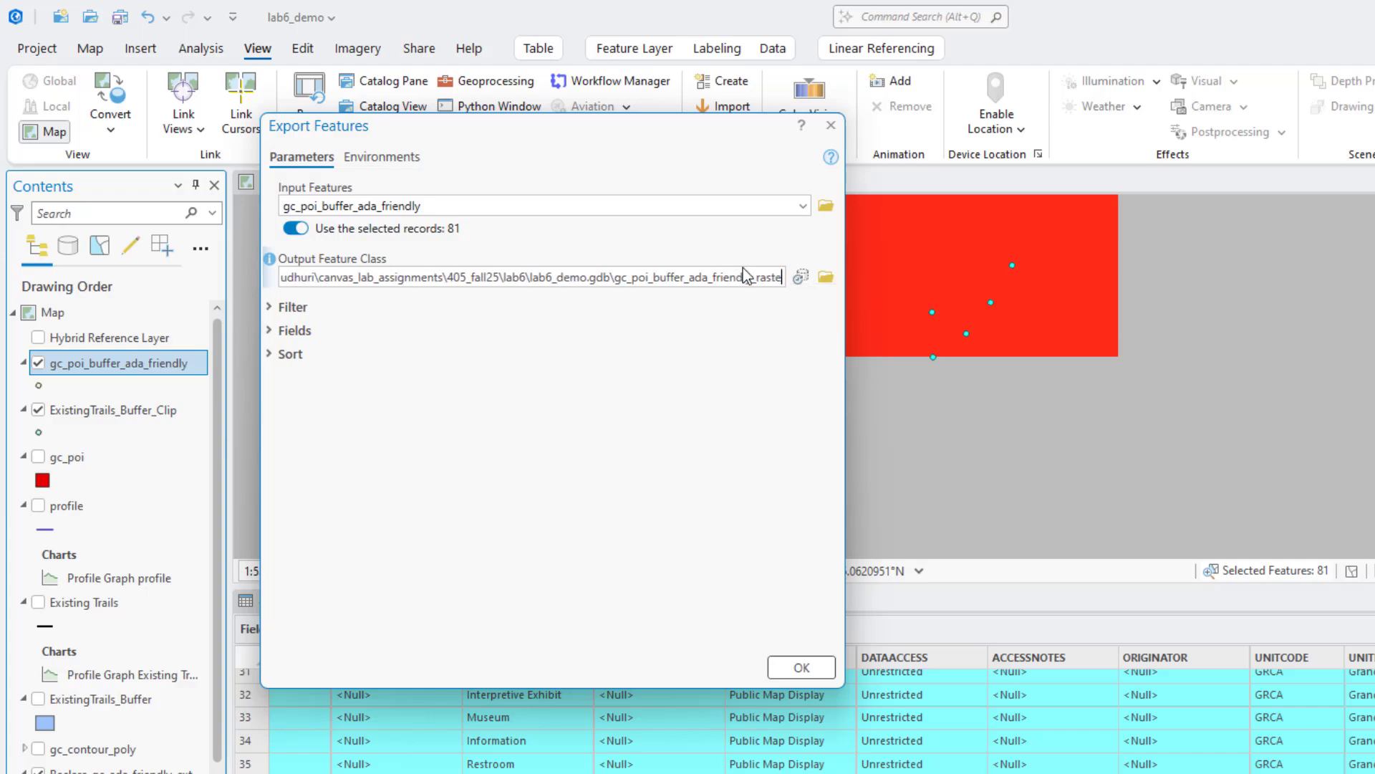
pyautogui.write('l0')
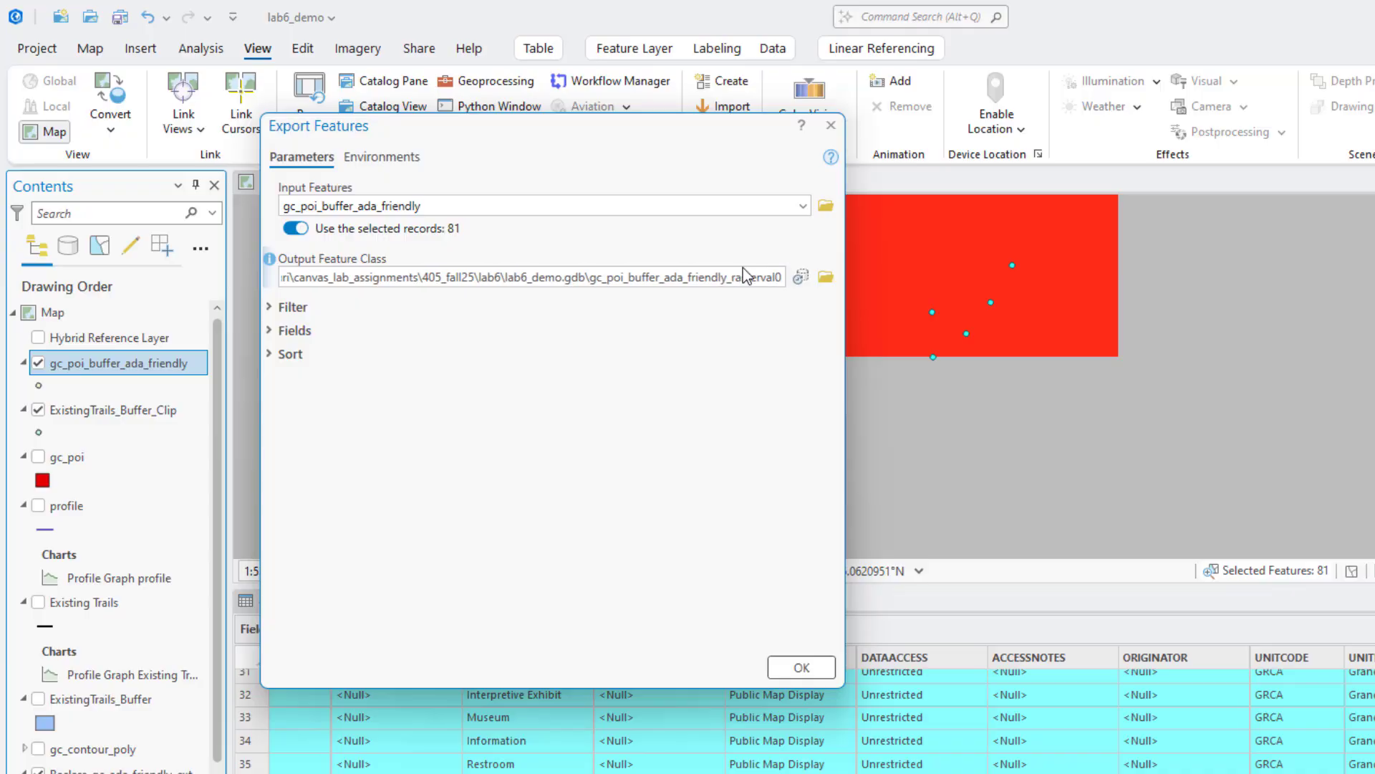
pyautogui.write('5')
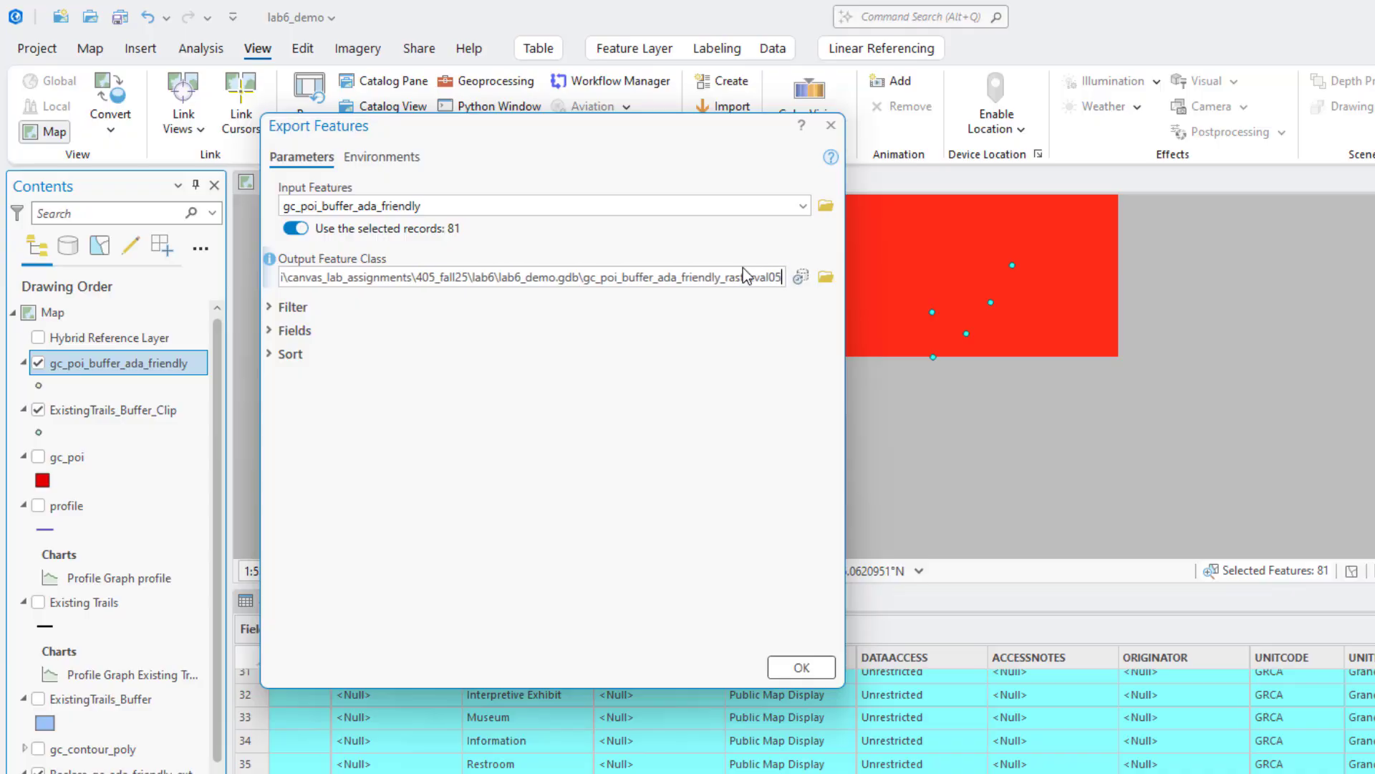
pyautogui.click(814, 665)
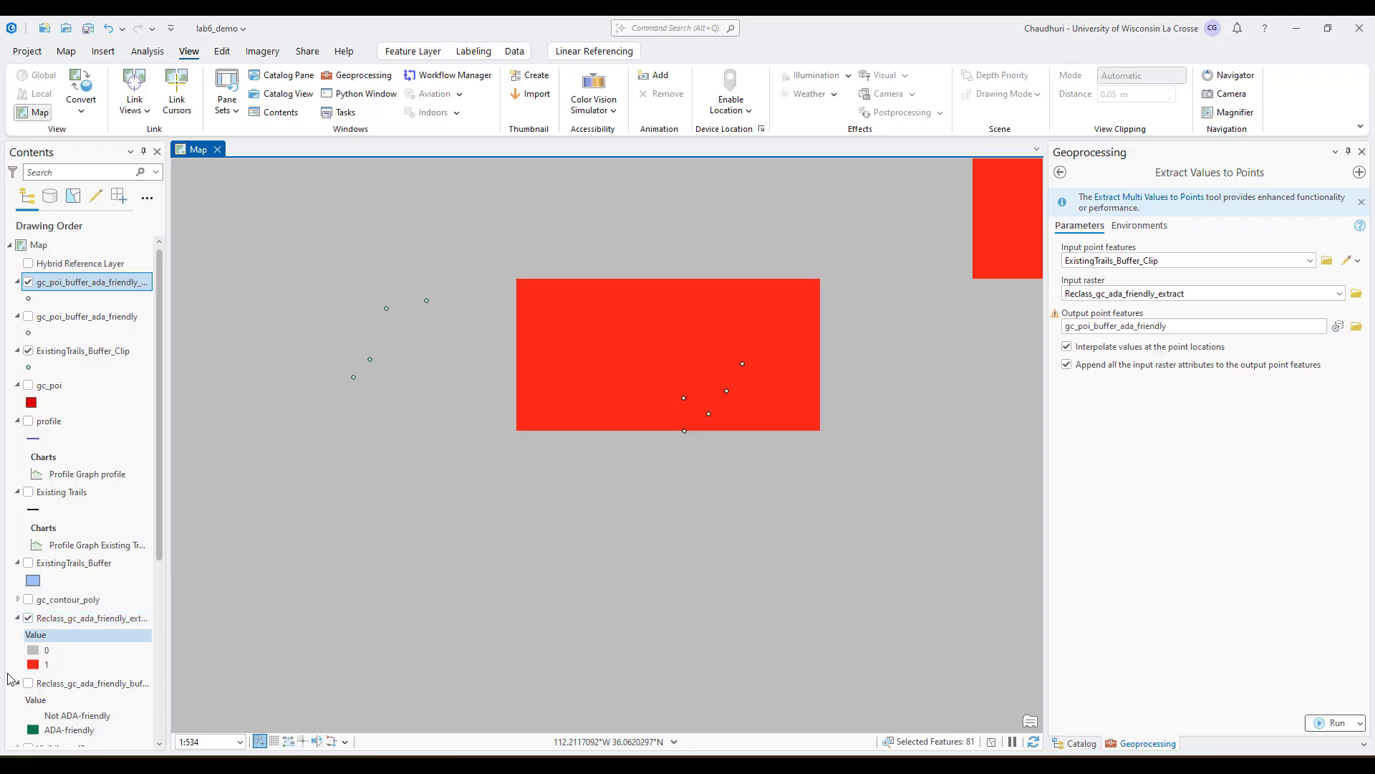
# Hide the Reclass_gc_ada_friendly_extract raster and check the remaining layers down to World Imagery
pyautogui.click(28, 618)
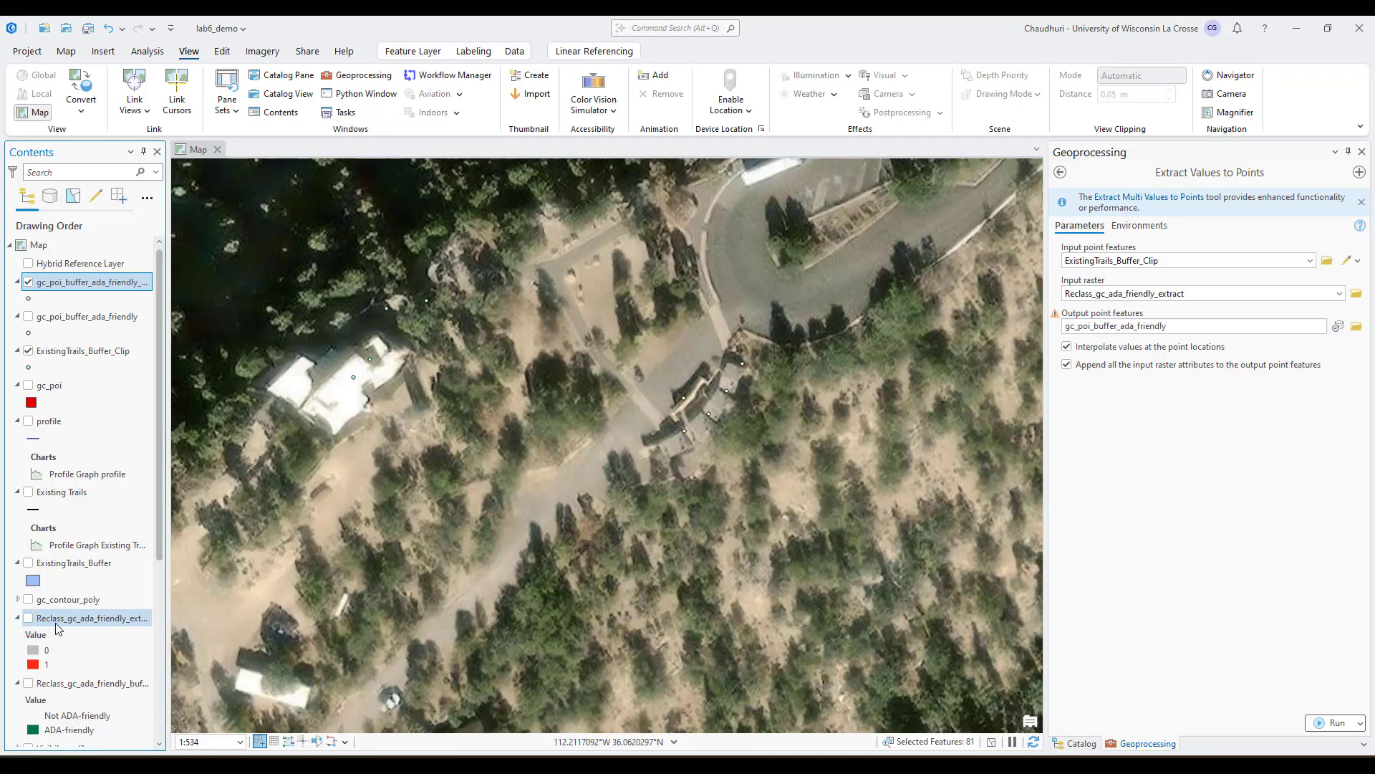
pyautogui.scroll(-8, 43, 680)
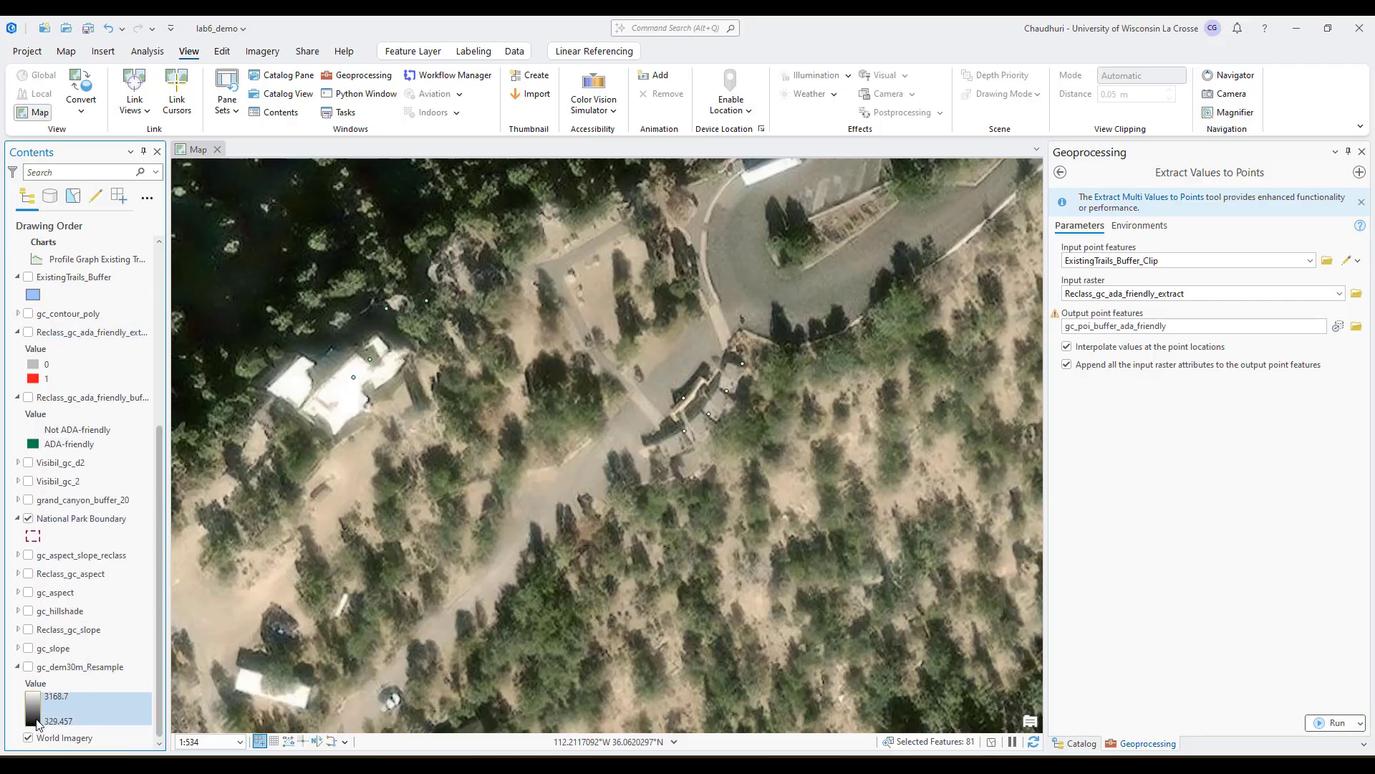
pyautogui.scroll(8, 136, 330)
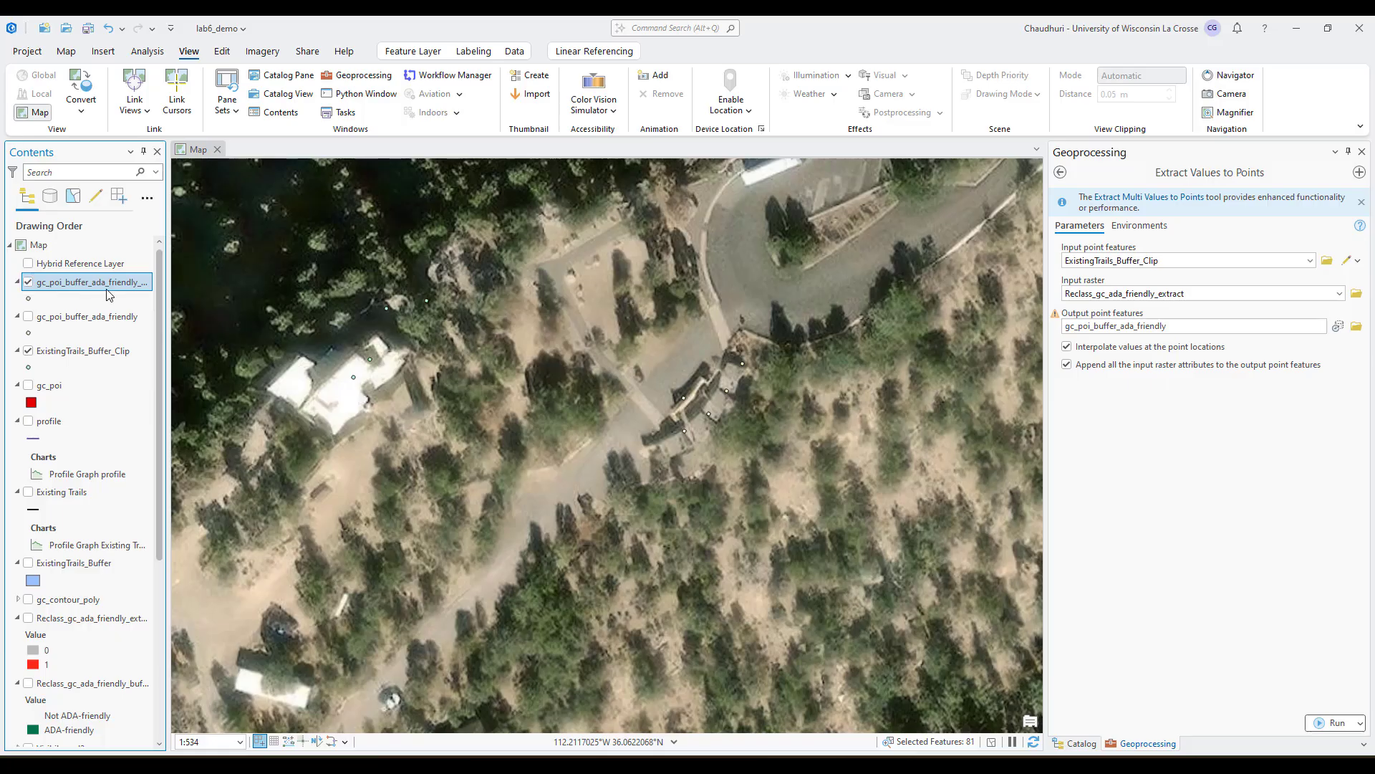
# Widen the layer list enough to read the full layer names and open the attribute table of gc_poi_buffer_ada_friendly_rasterval05
pyautogui.moveTo(167, 282); pyautogui.dragTo(201, 282)
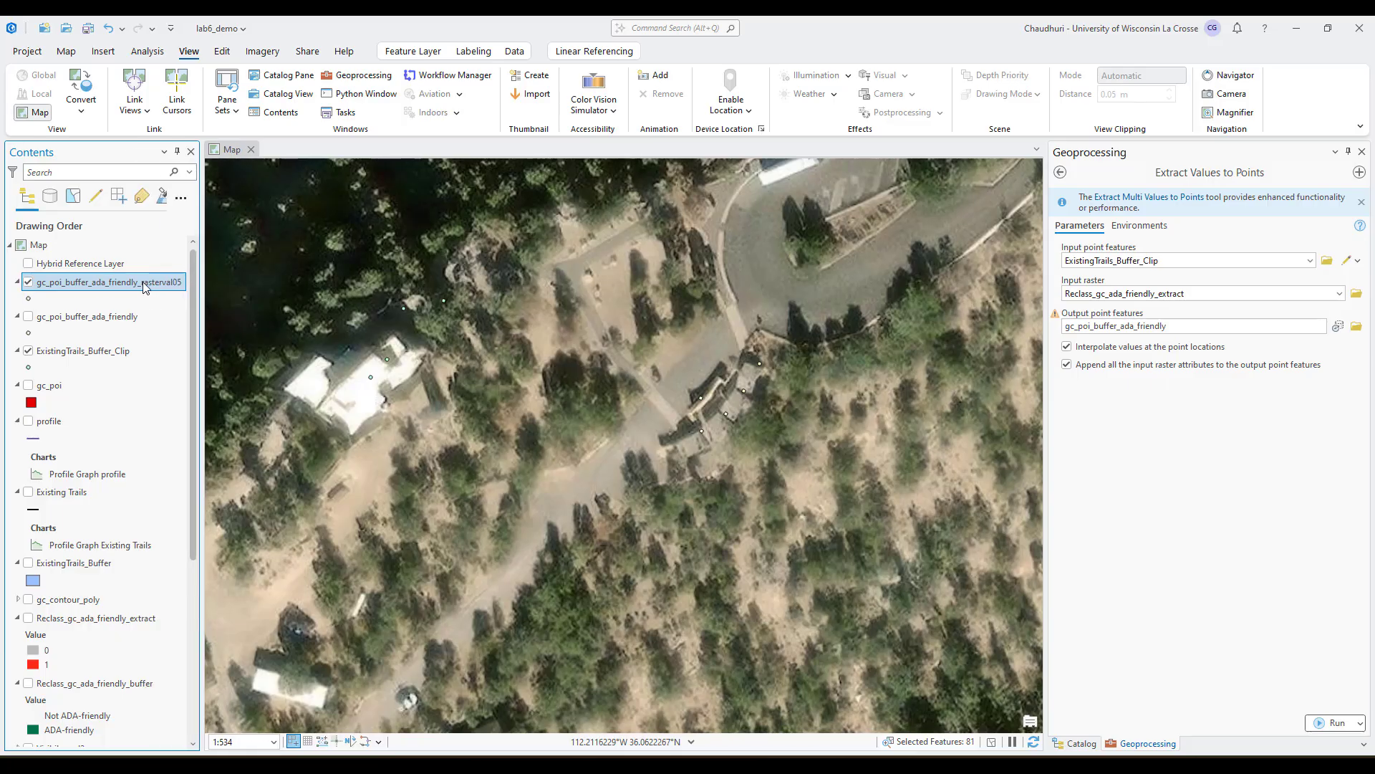
pyautogui.rightClick(144, 284)
pyautogui.click(185, 333)
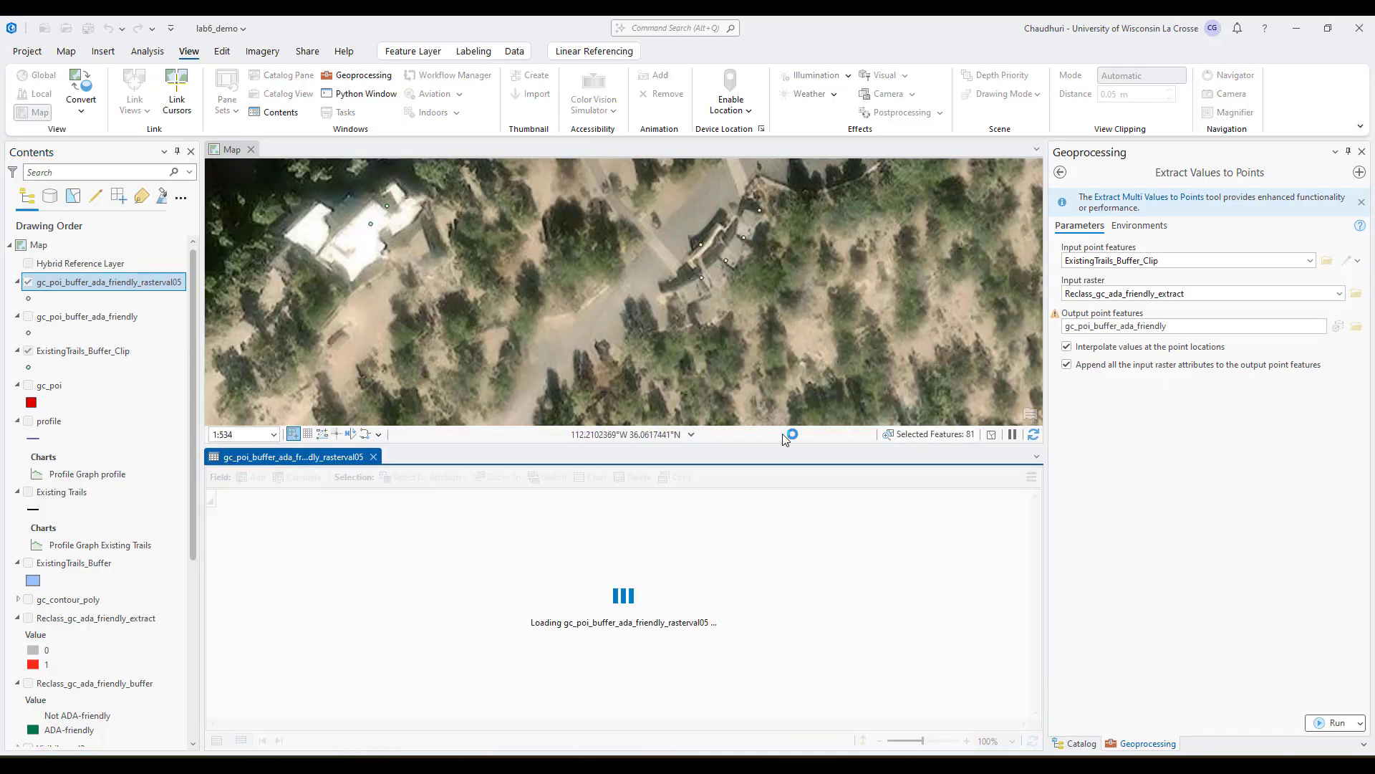
# Select the gc_poi_buffer_ada_friendly_rasterval05 records by attributes where POITYPE is equal to Visitor Center
pyautogui.click(423, 477)
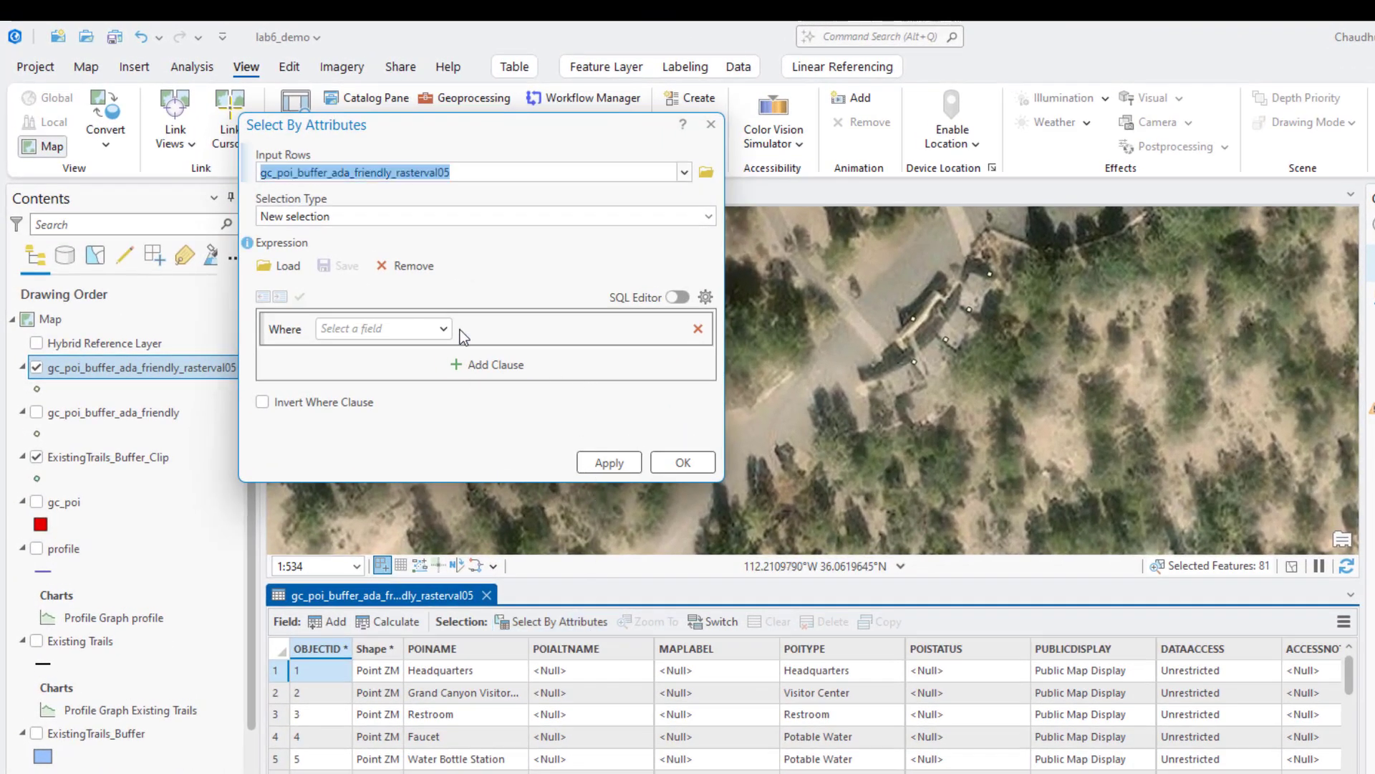
pyautogui.click(444, 329)
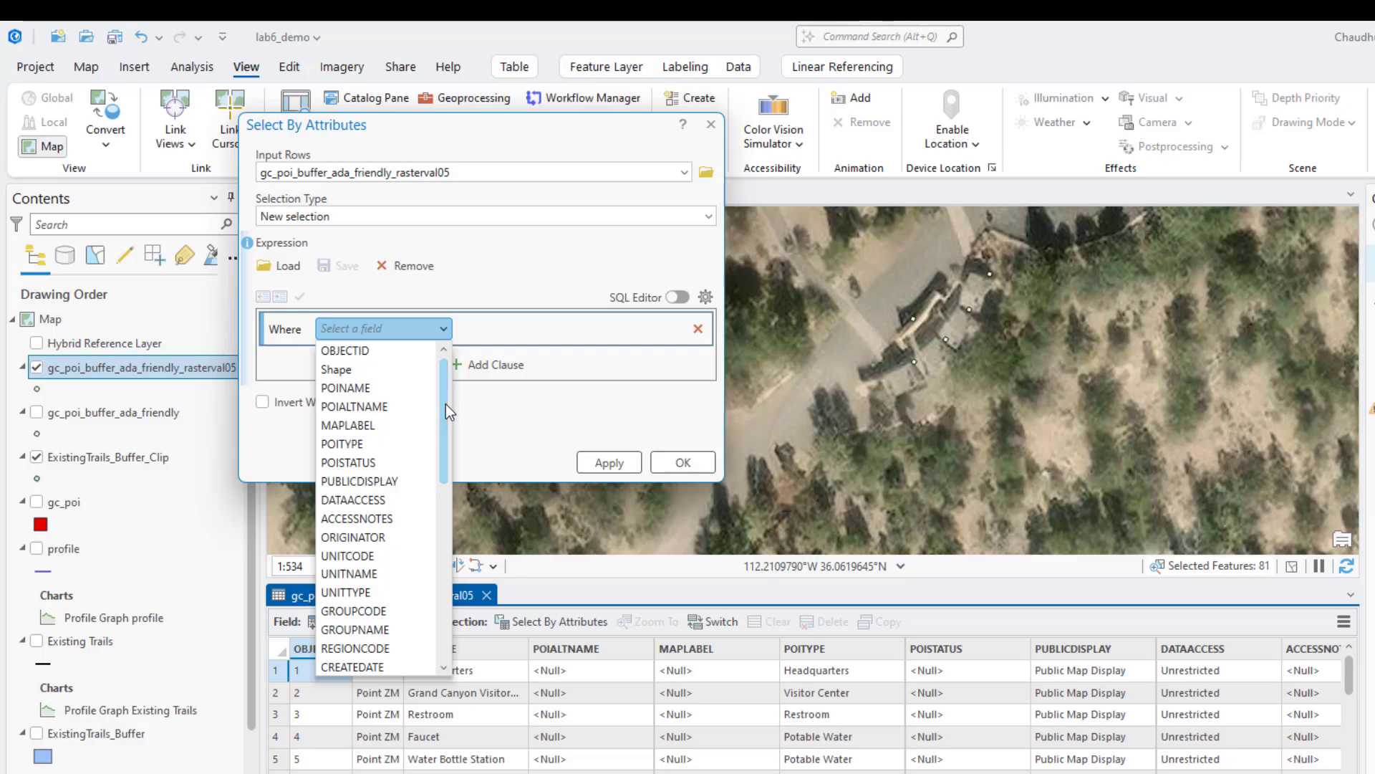
pyautogui.click(371, 443)
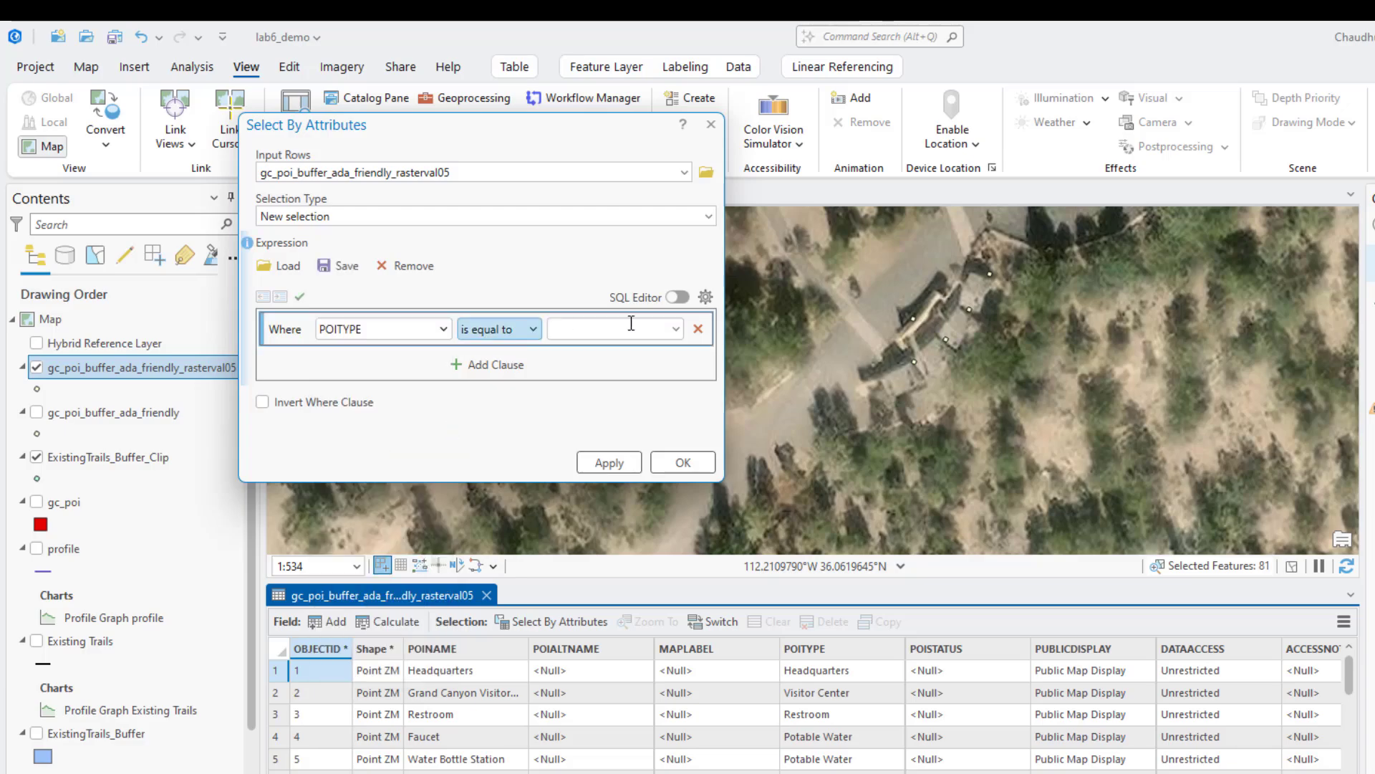
pyautogui.click(676, 329)
pyautogui.scroll(-2, 670, 432)
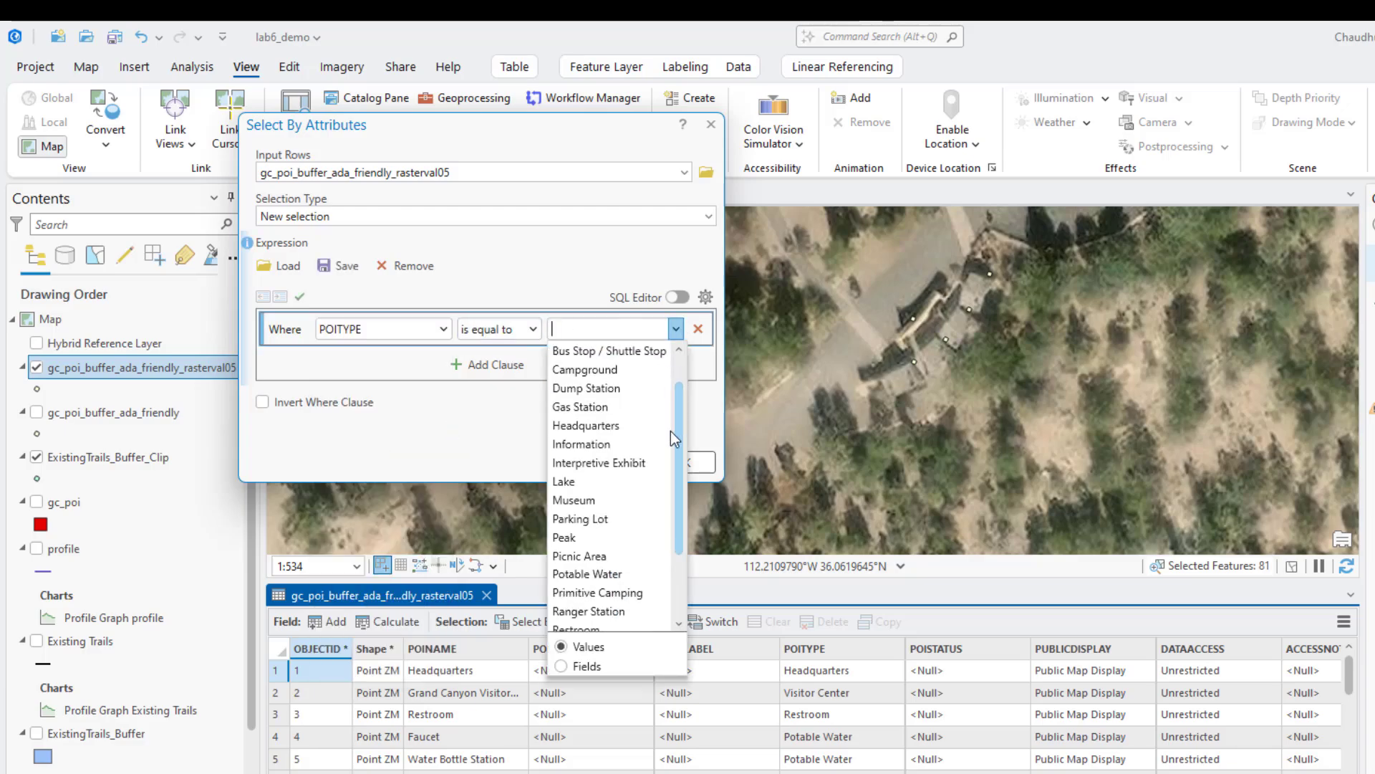
pyautogui.scroll(-2, 673, 466)
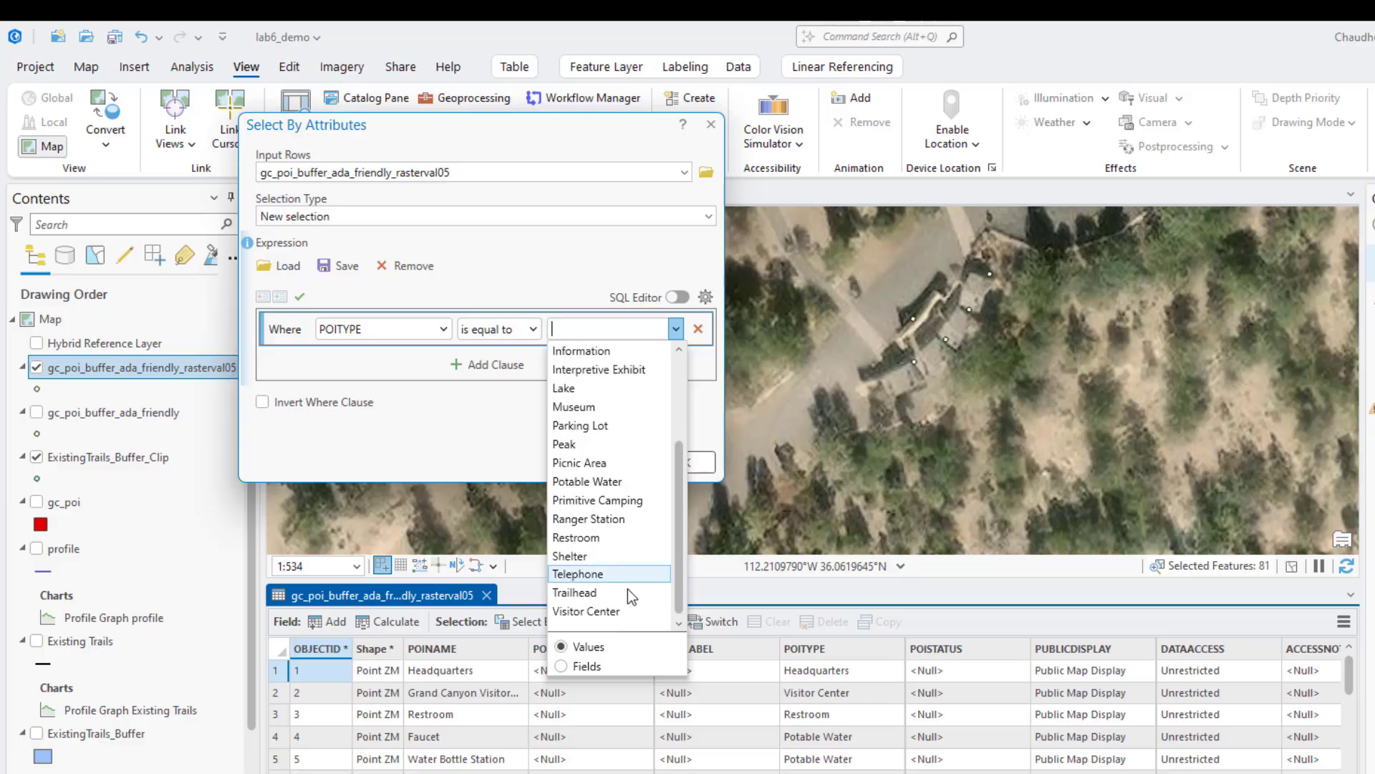
pyautogui.click(626, 611)
pyautogui.click(612, 467)
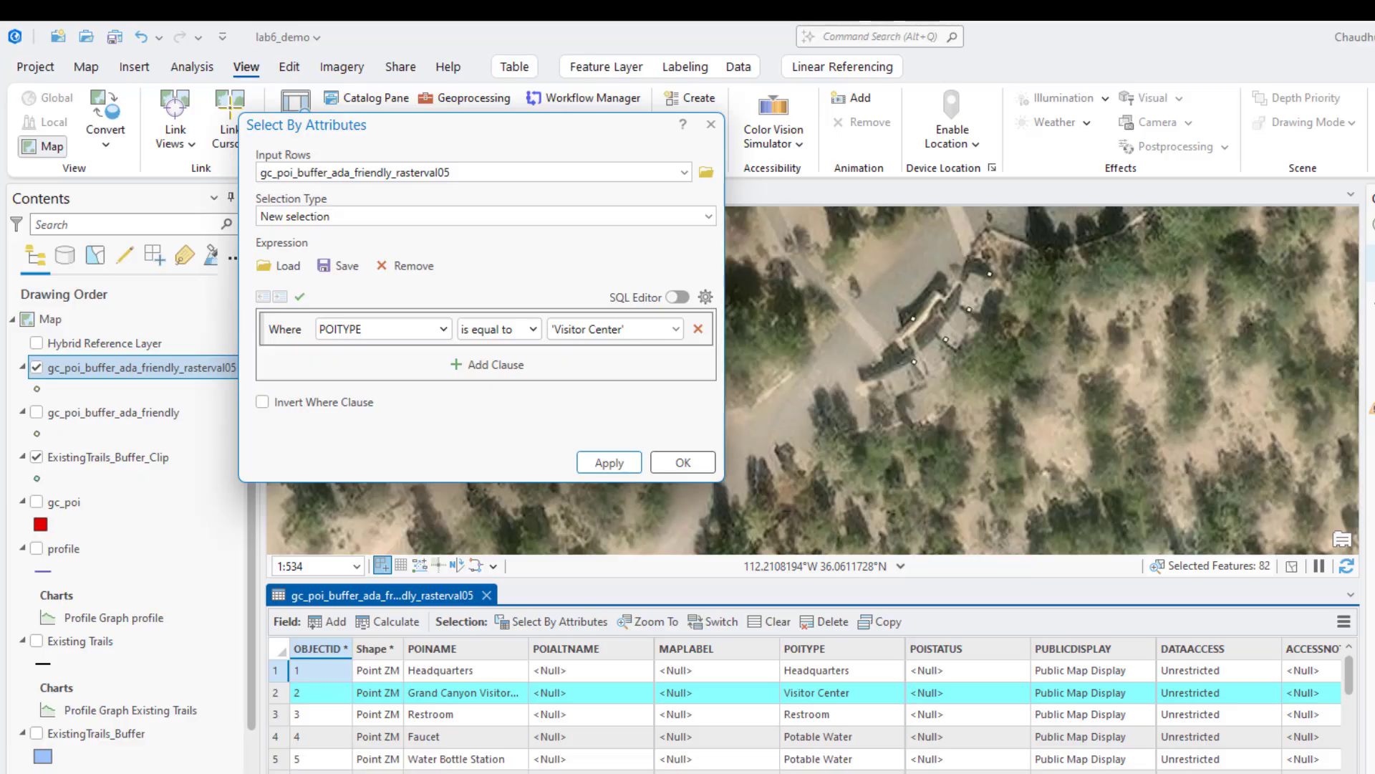
# Zoom the map to the selected visitor center record and examine the points of interest, parking areas and canyon rim around it
pyautogui.doubleClick(276, 692)
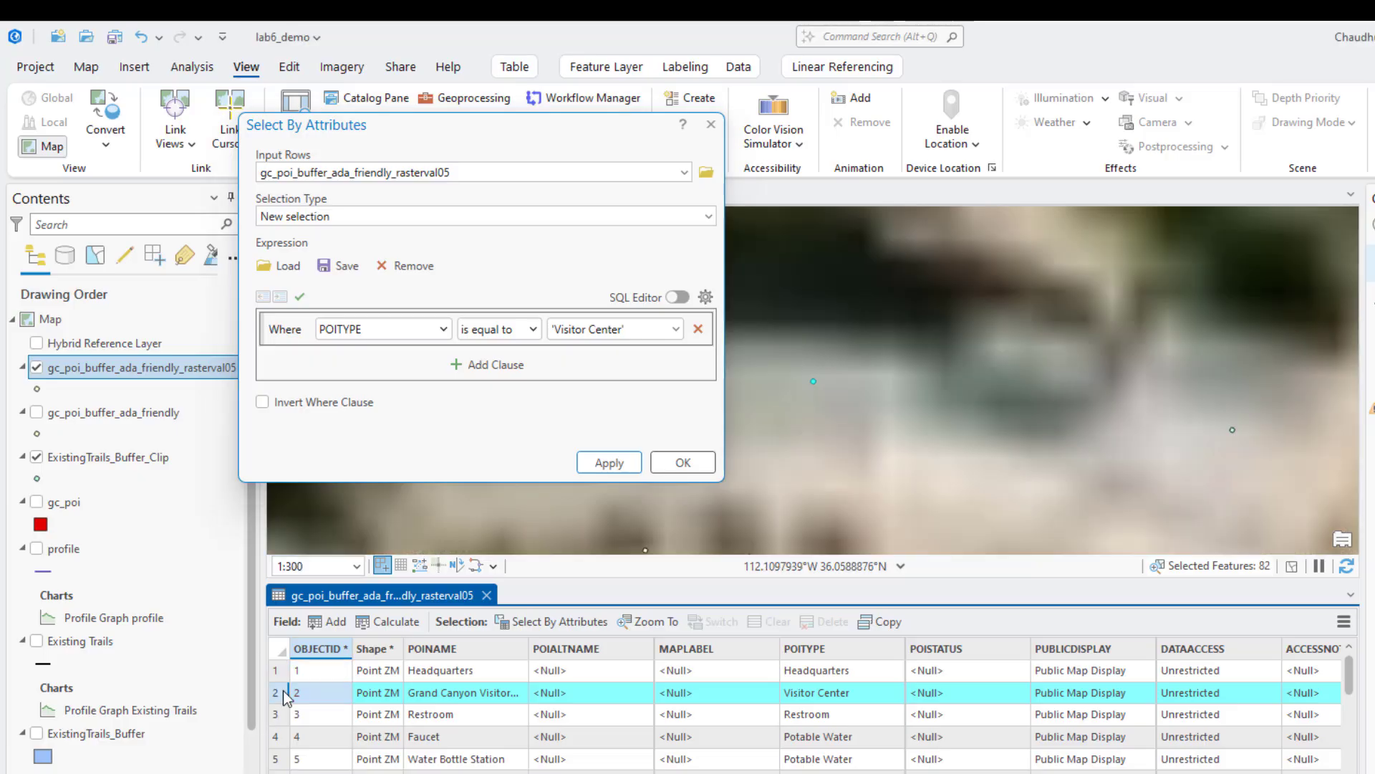
pyautogui.scroll(-5, 877, 462)
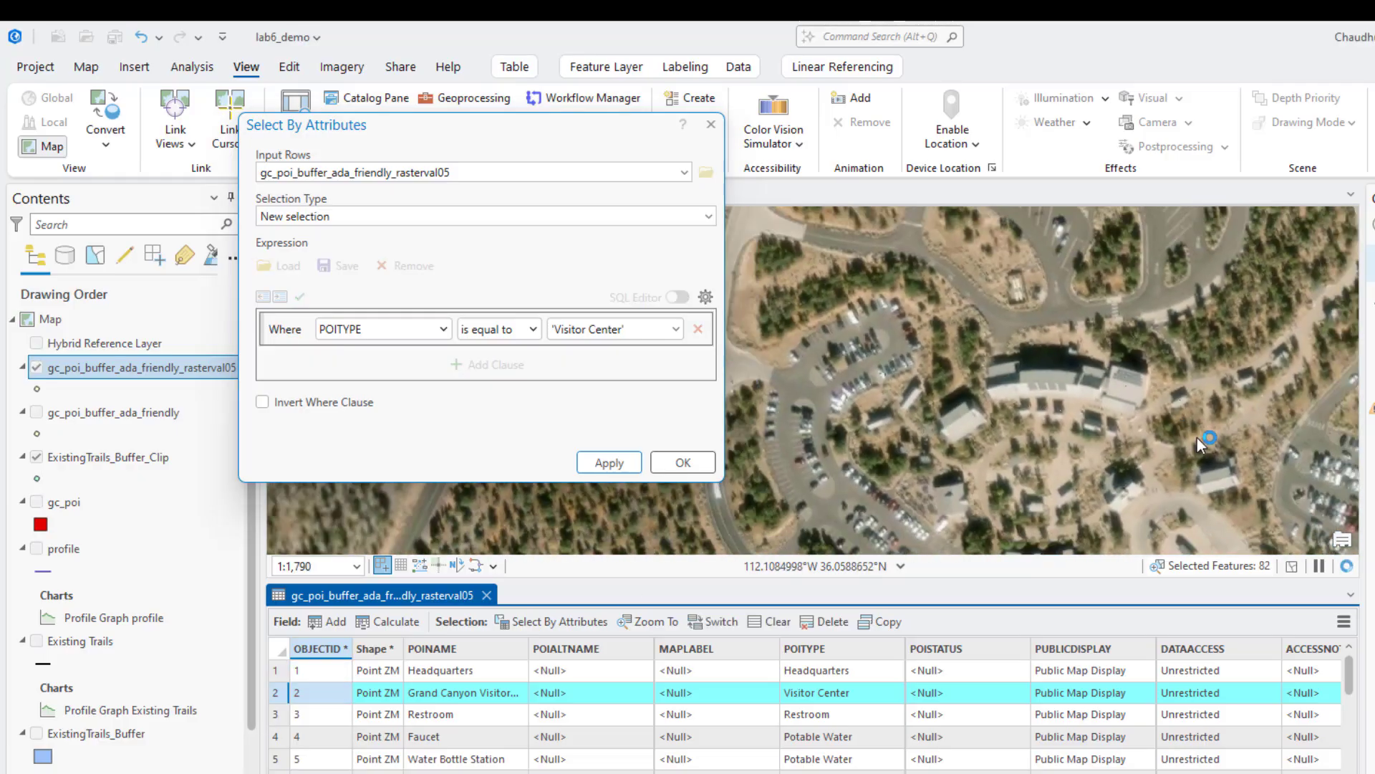
pyautogui.scroll(-5, 1197, 436)
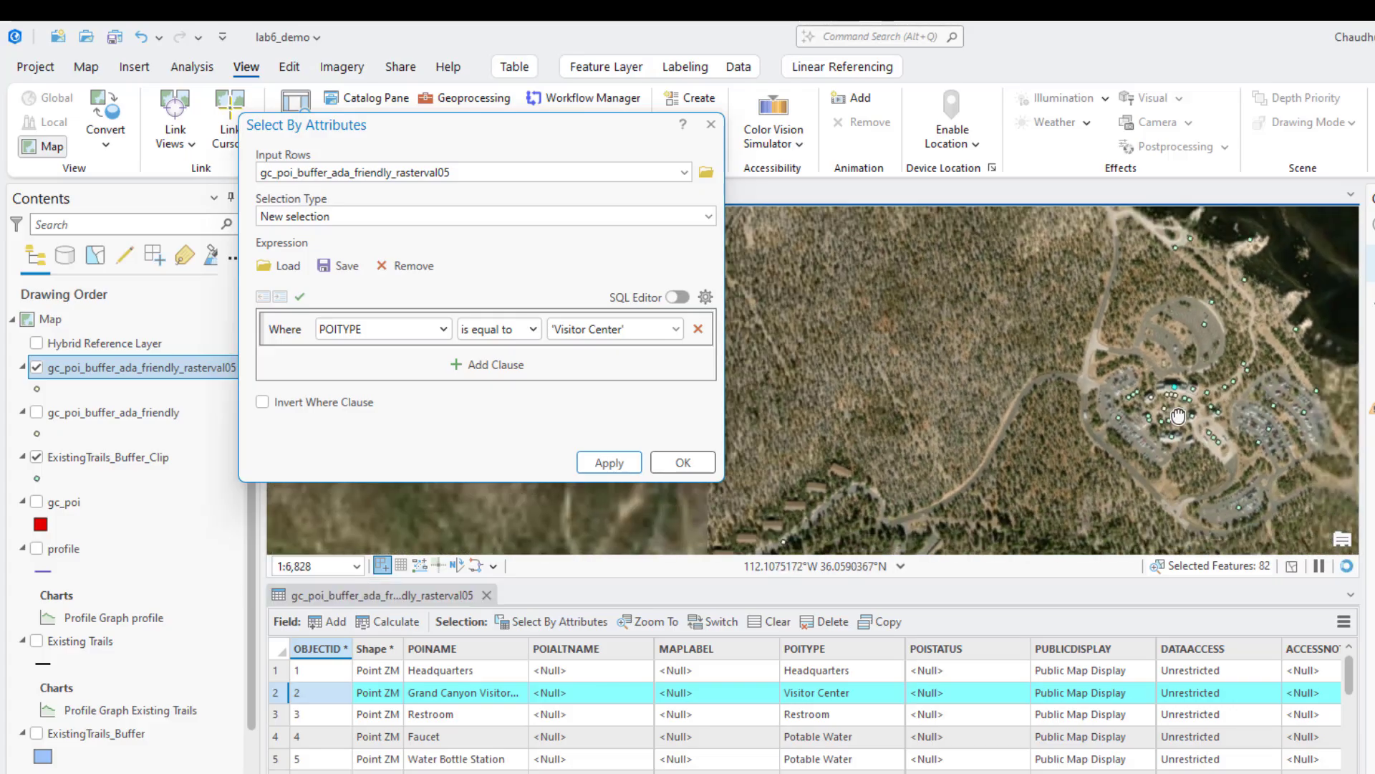
pyautogui.moveTo(1189, 434); pyautogui.dragTo(1081, 451)
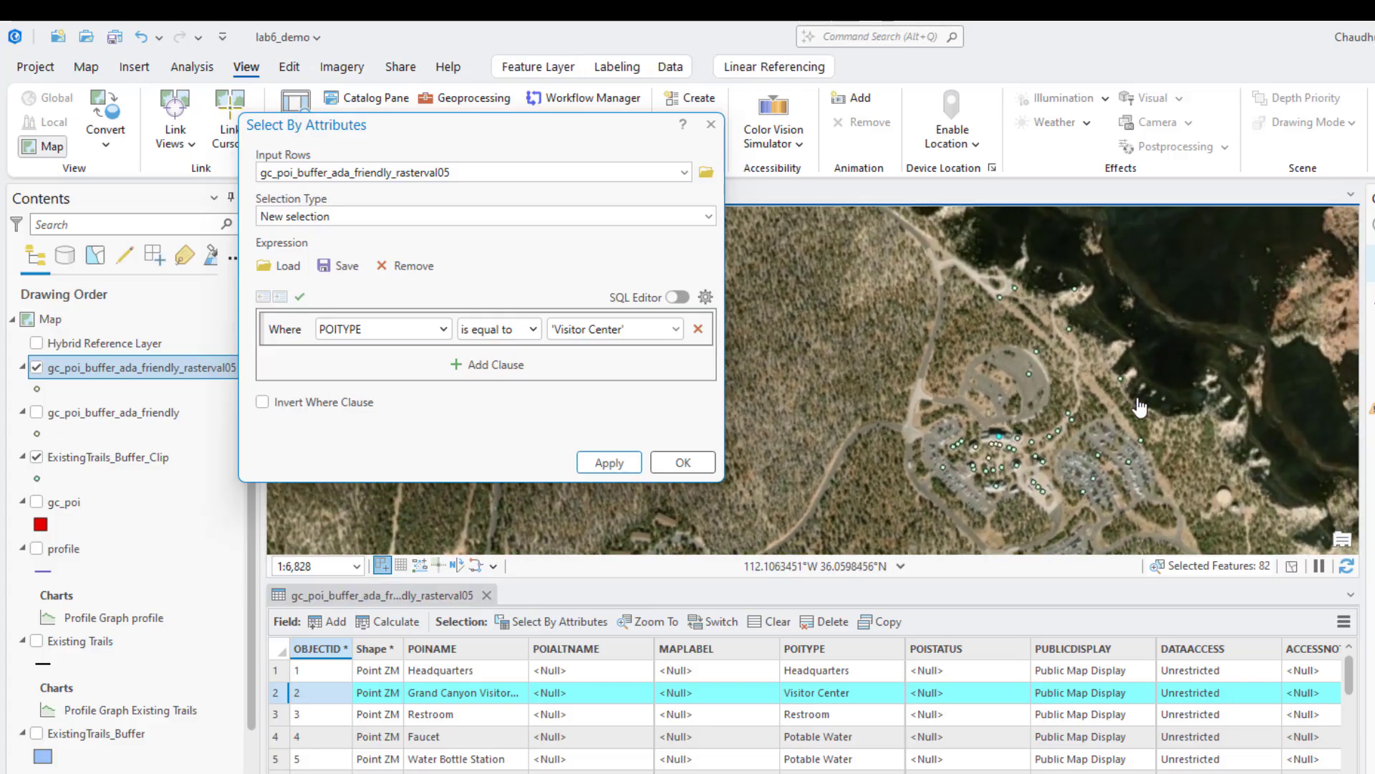
pyautogui.scroll(7, 1078, 495)
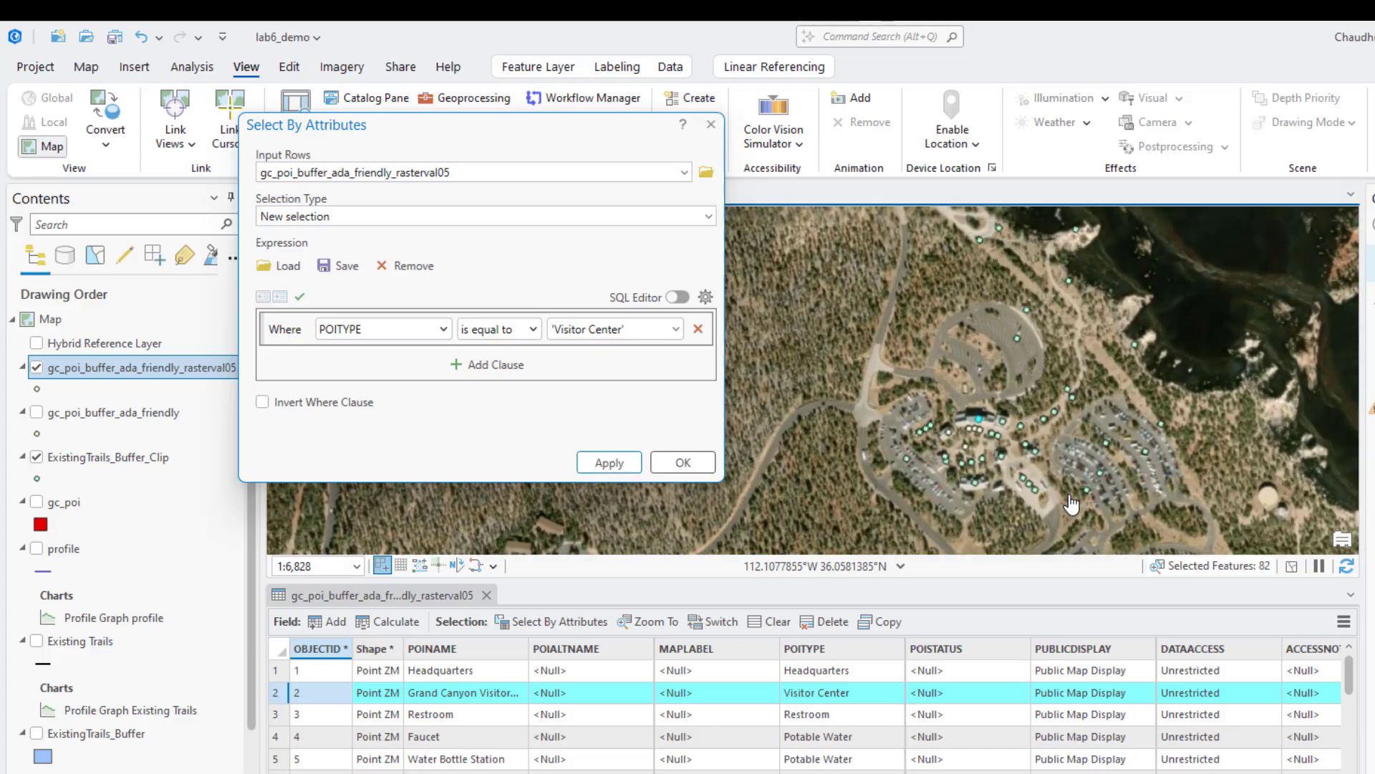
pyautogui.scroll(-8, 1060, 451)
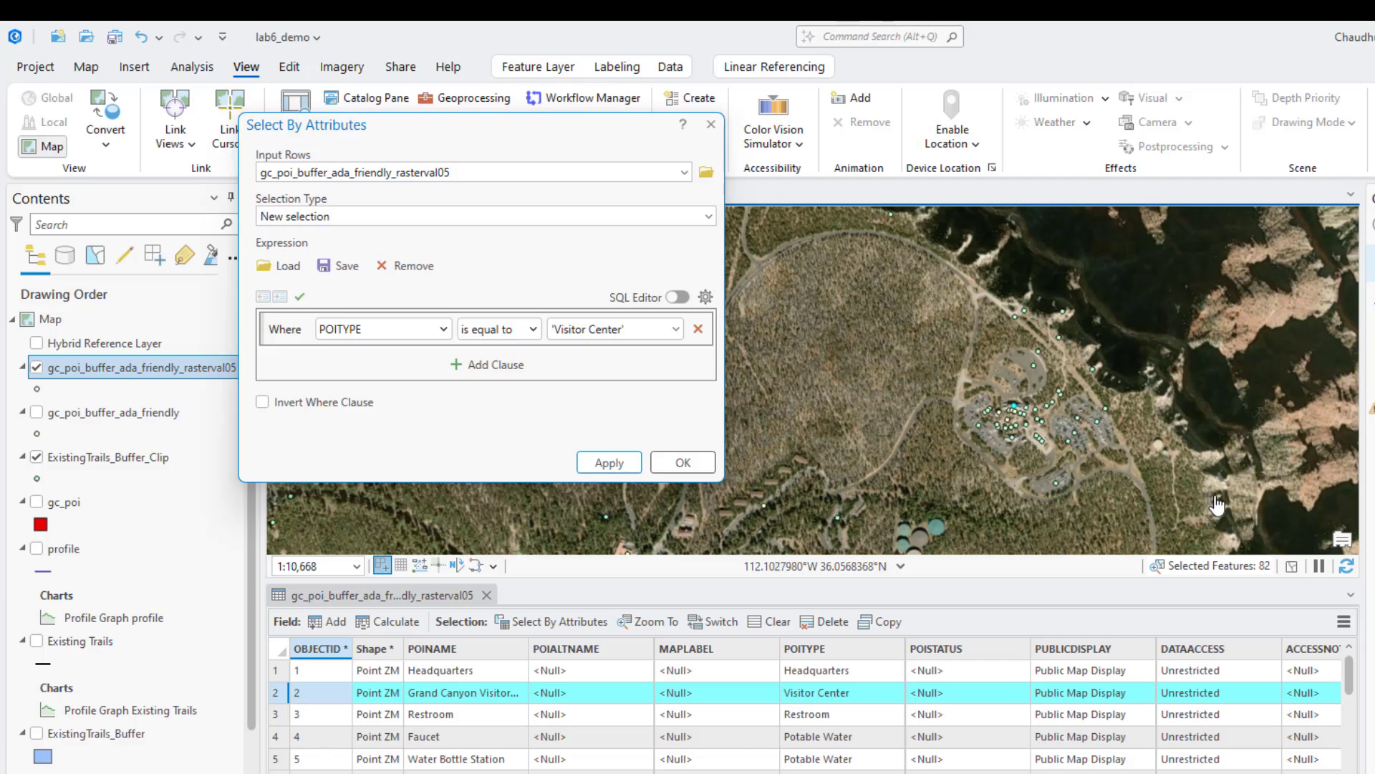
# Change the attribute query to POITYPE is equal to Trailhead and apply it as a new selection
pyautogui.click(676, 329)
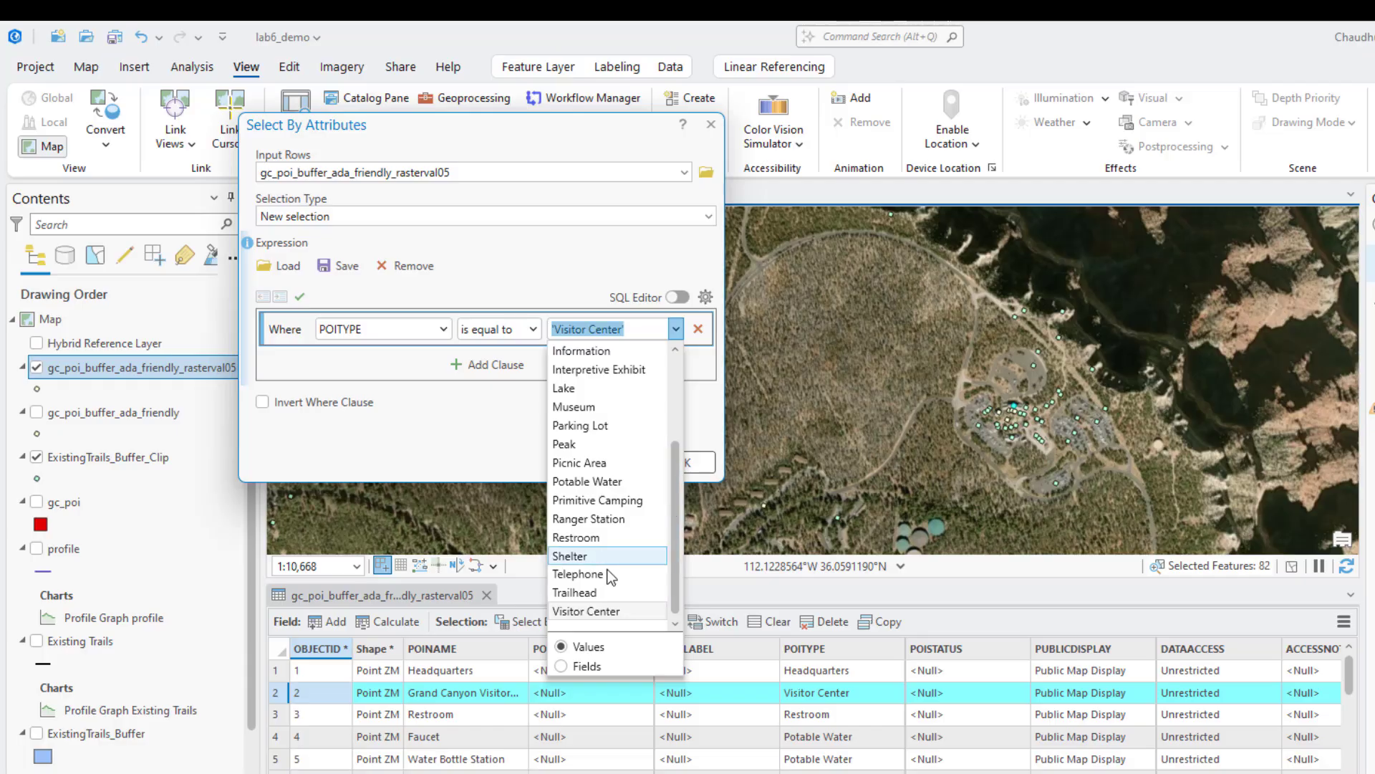
pyautogui.click(603, 591)
pyautogui.click(608, 469)
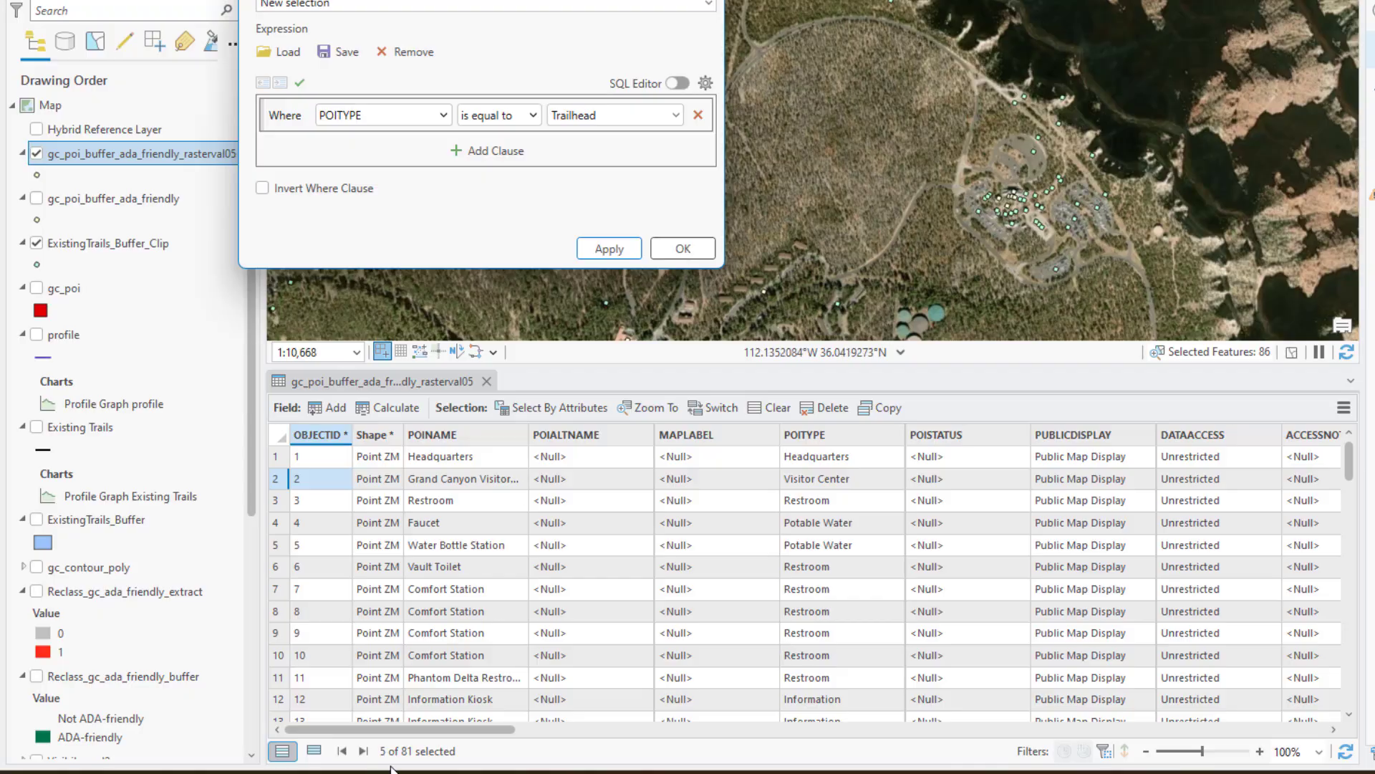
# Examine on the map where the selected trailheads lie relative to the other points of interest and the canyon rim
pyautogui.scroll(-2, 1110, 229)
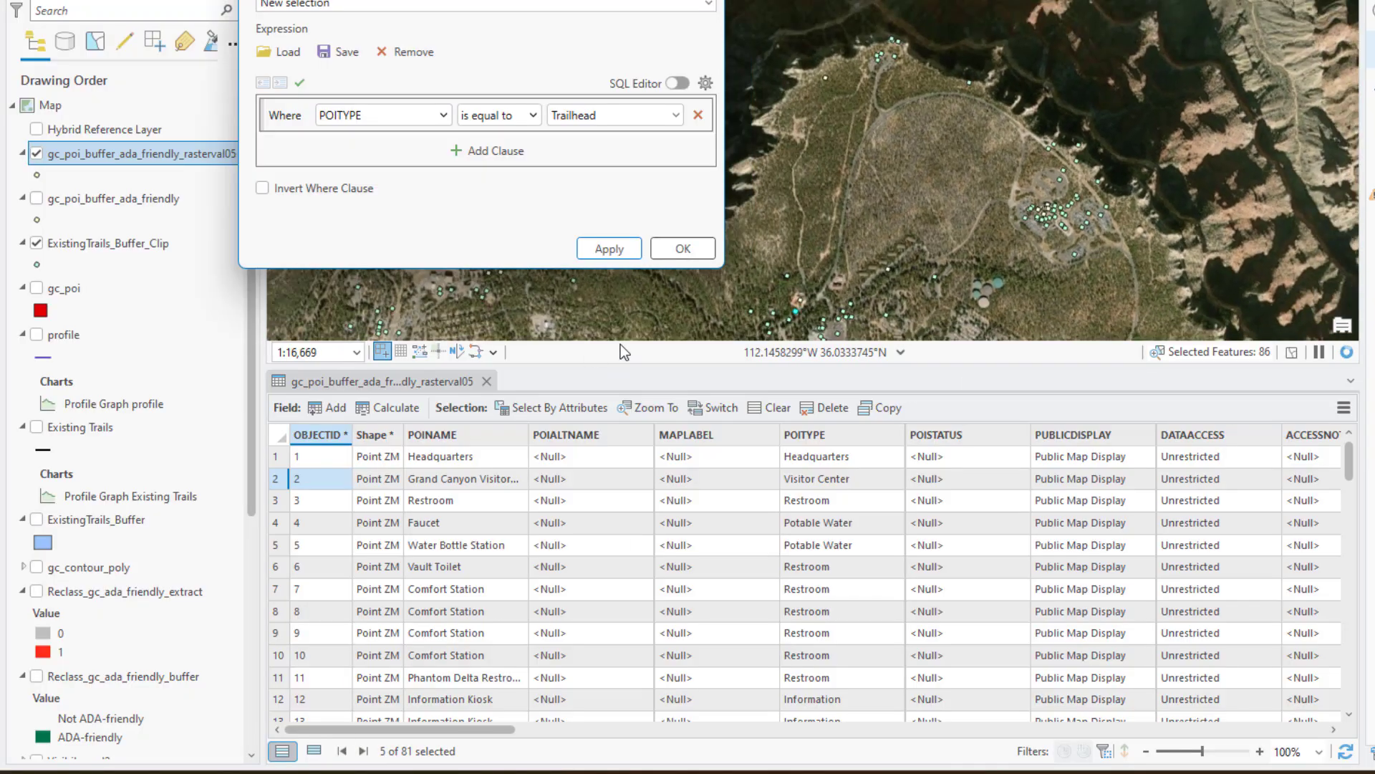
pyautogui.scroll(-6, 1006, 228)
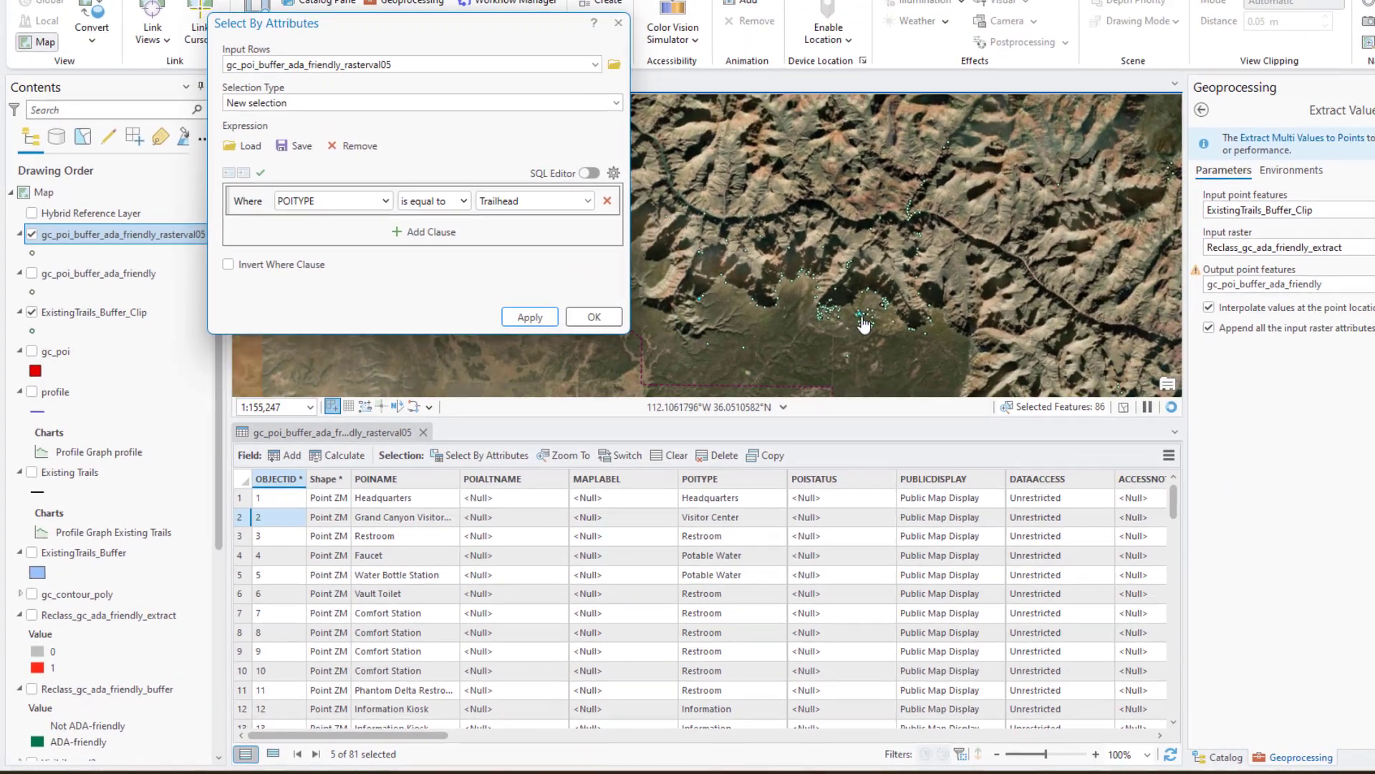
pyautogui.scroll(-2, 953, 263)
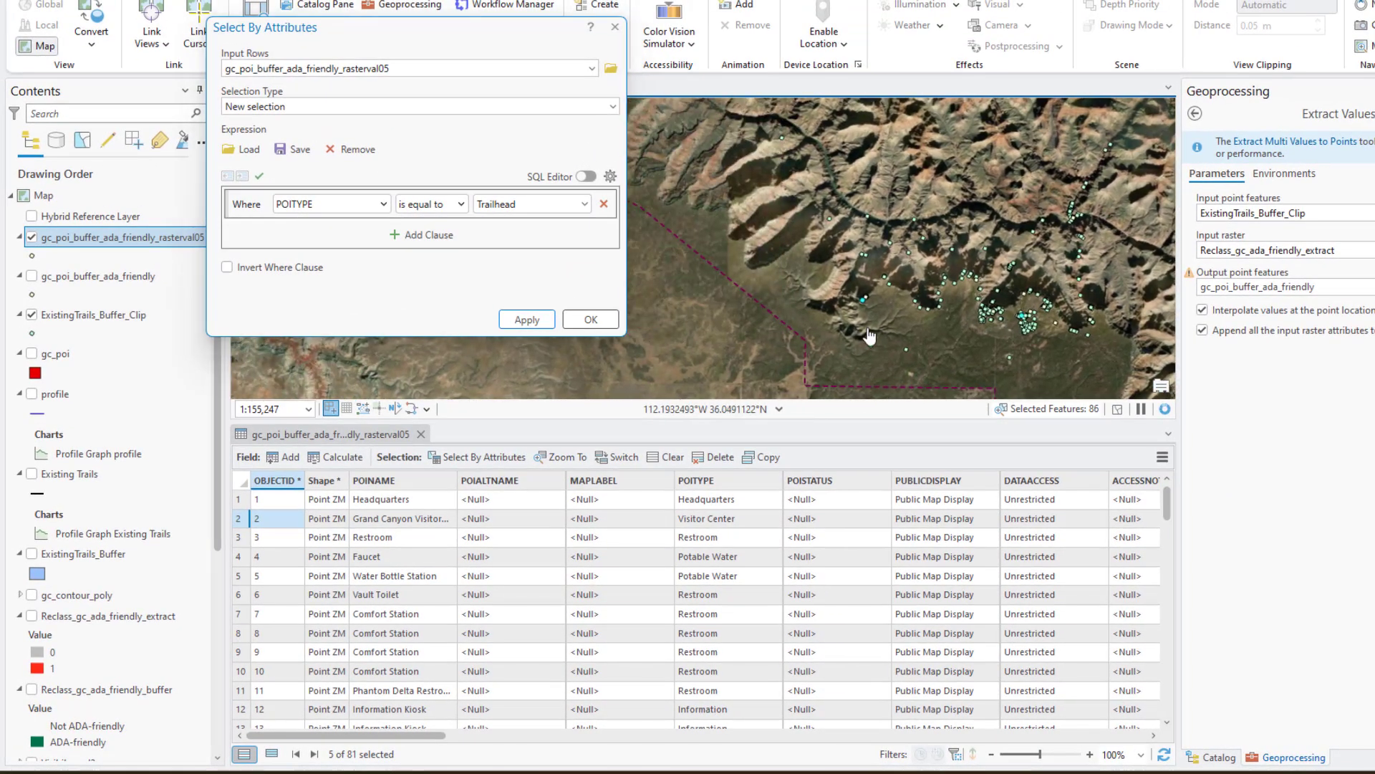
pyautogui.scroll(12, 852, 313)
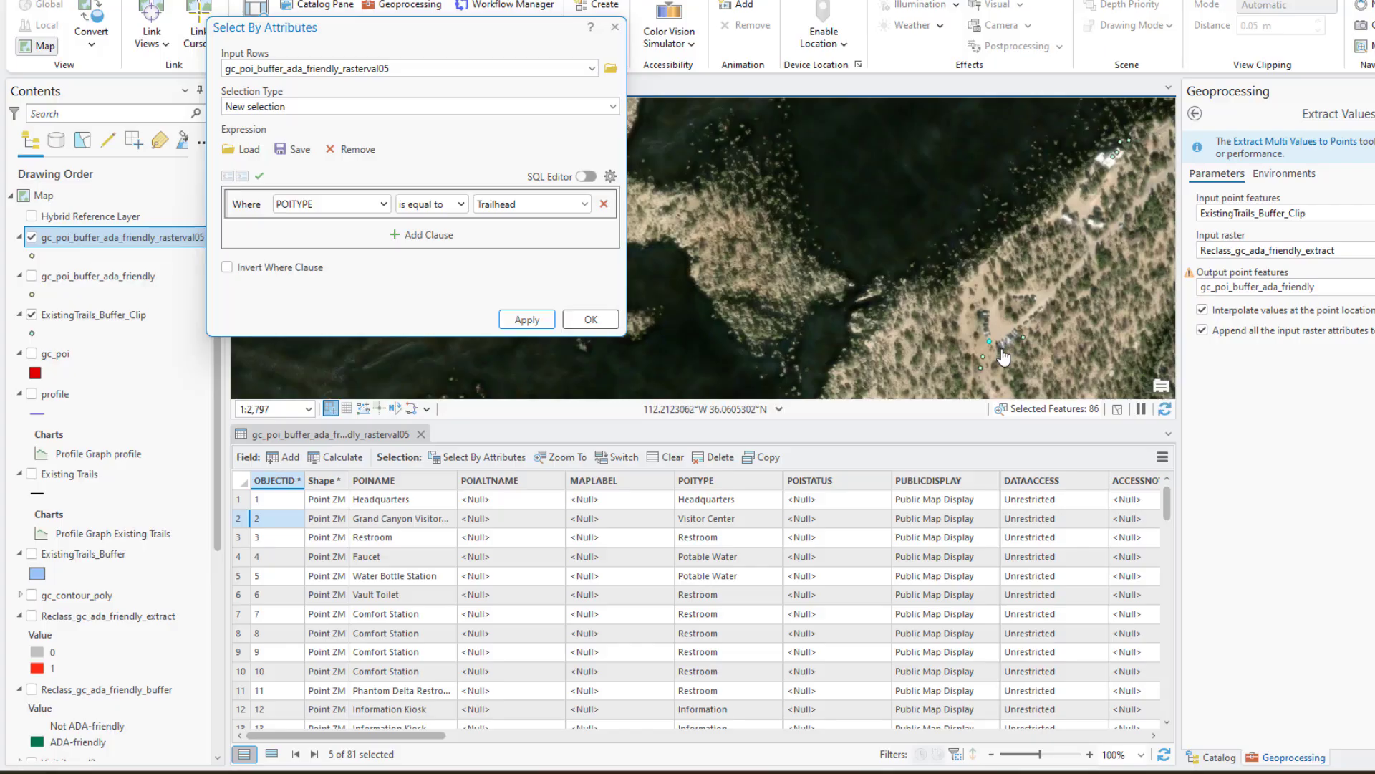
pyautogui.scroll(-9, 1005, 356)
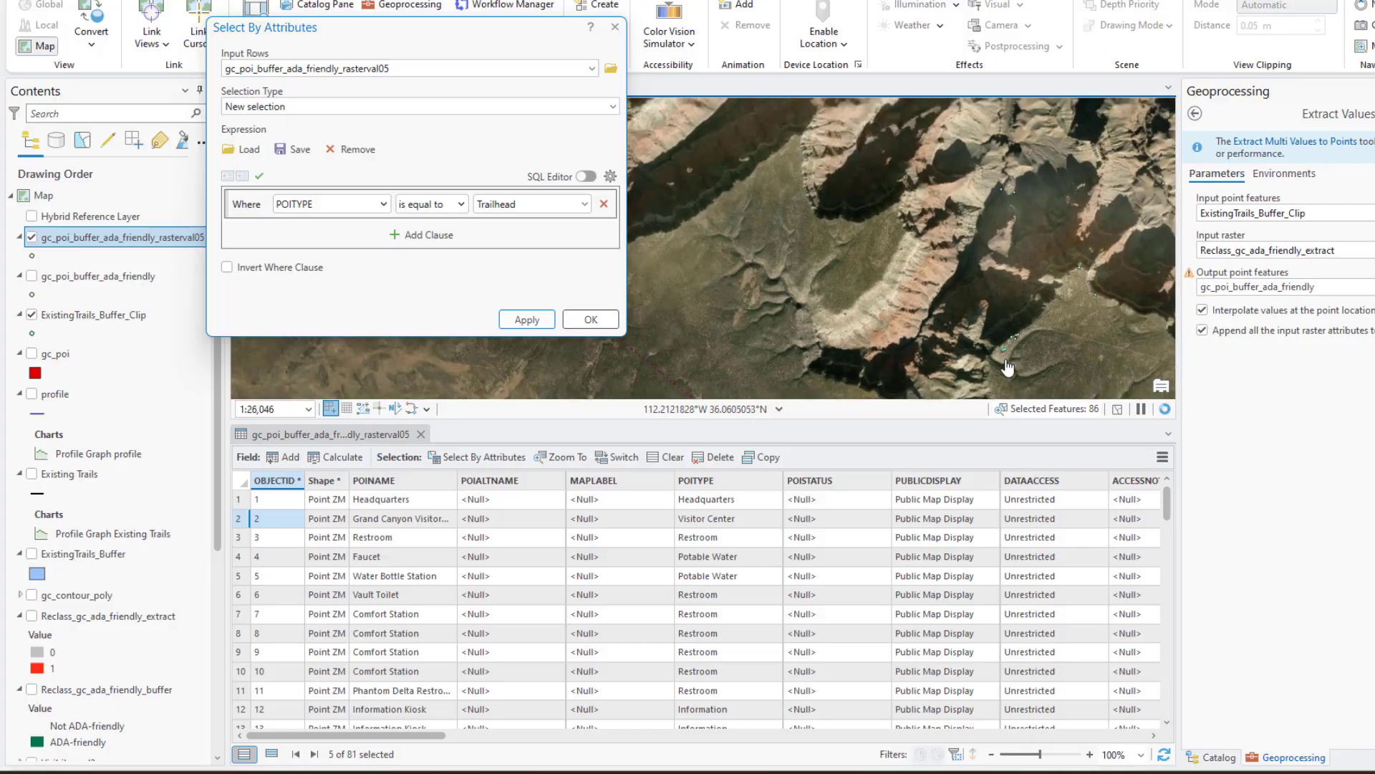
pyautogui.scroll(5, 1102, 343)
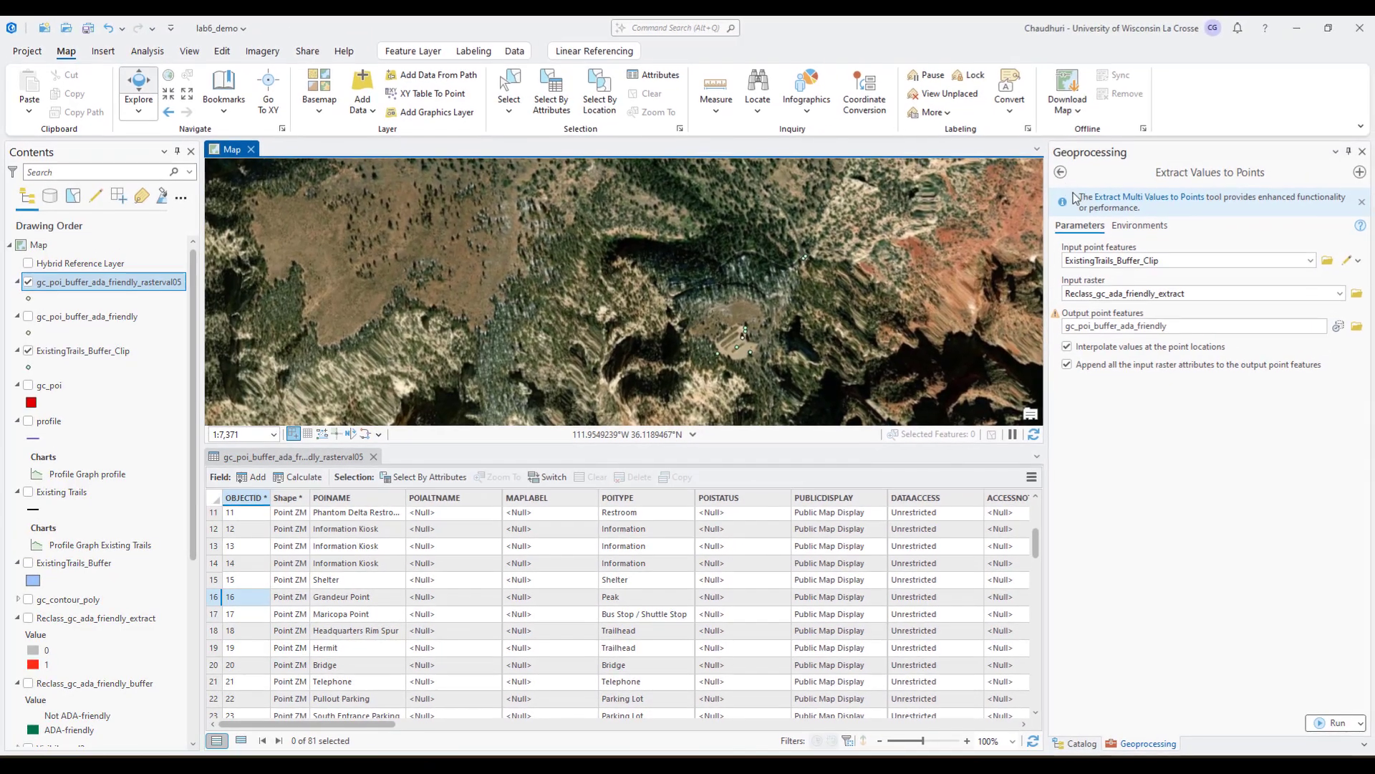
# Set up the Select analysis tool with gc_poi_buffer_ada_friendly_rasterval05 as input features and gc_poi_buffer_ada_Select as output feature class
pyautogui.click(1061, 172)
pyautogui.click(1059, 255)
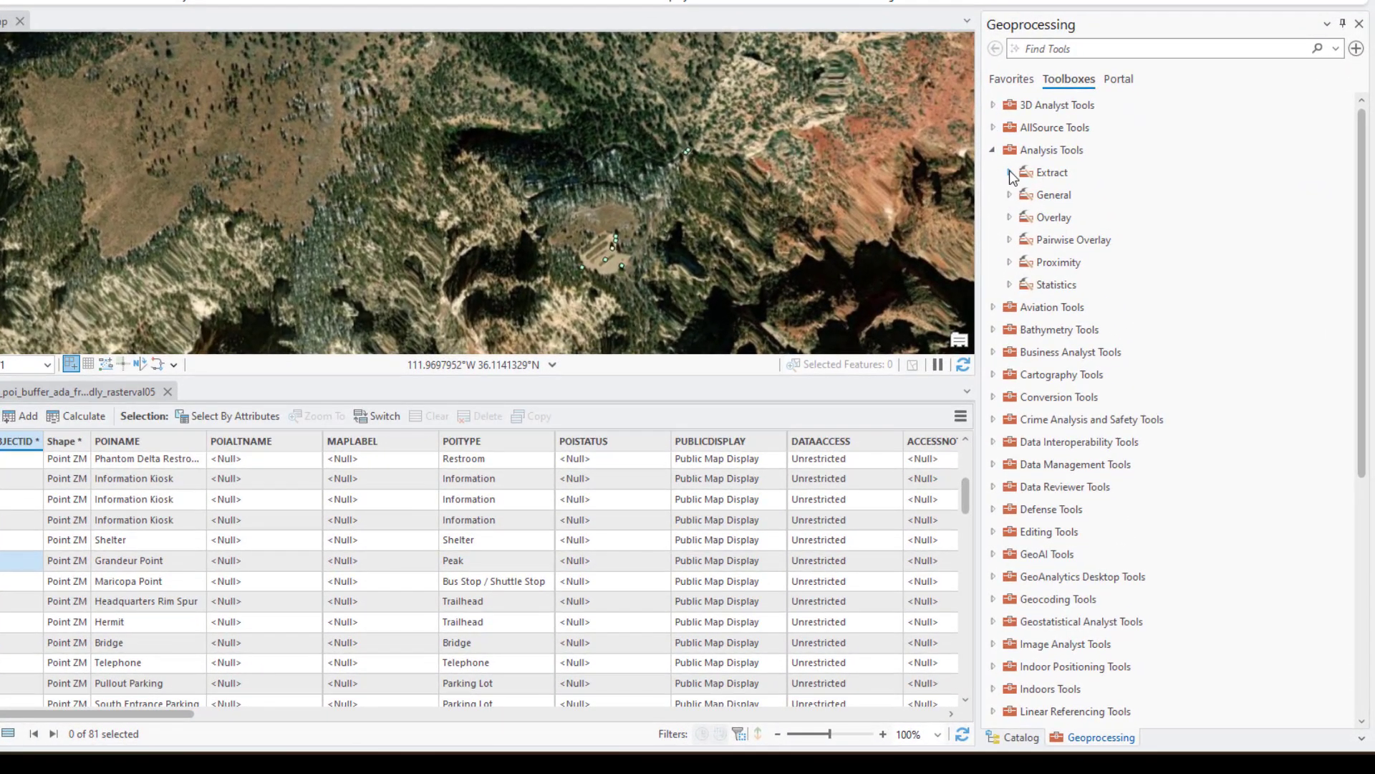
pyautogui.click(1009, 171)
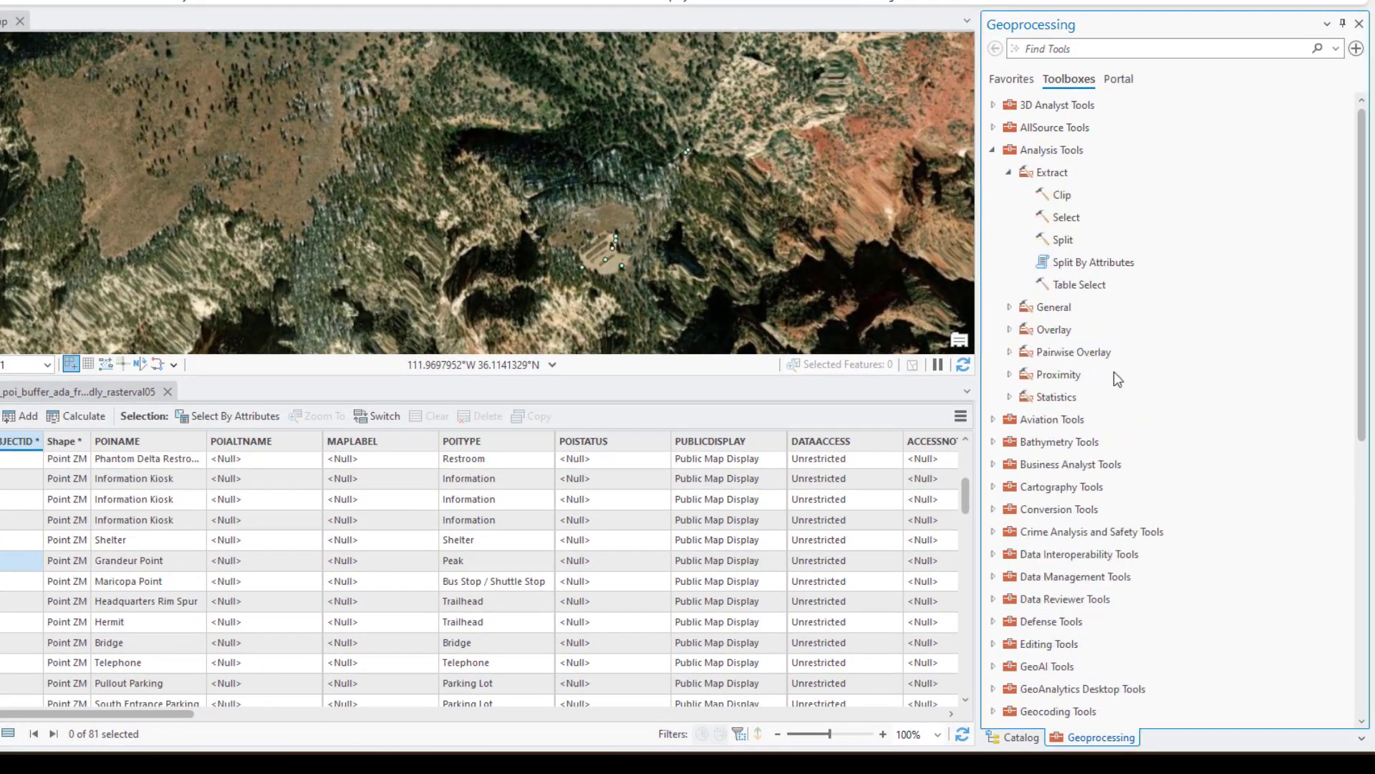
pyautogui.click(1074, 219)
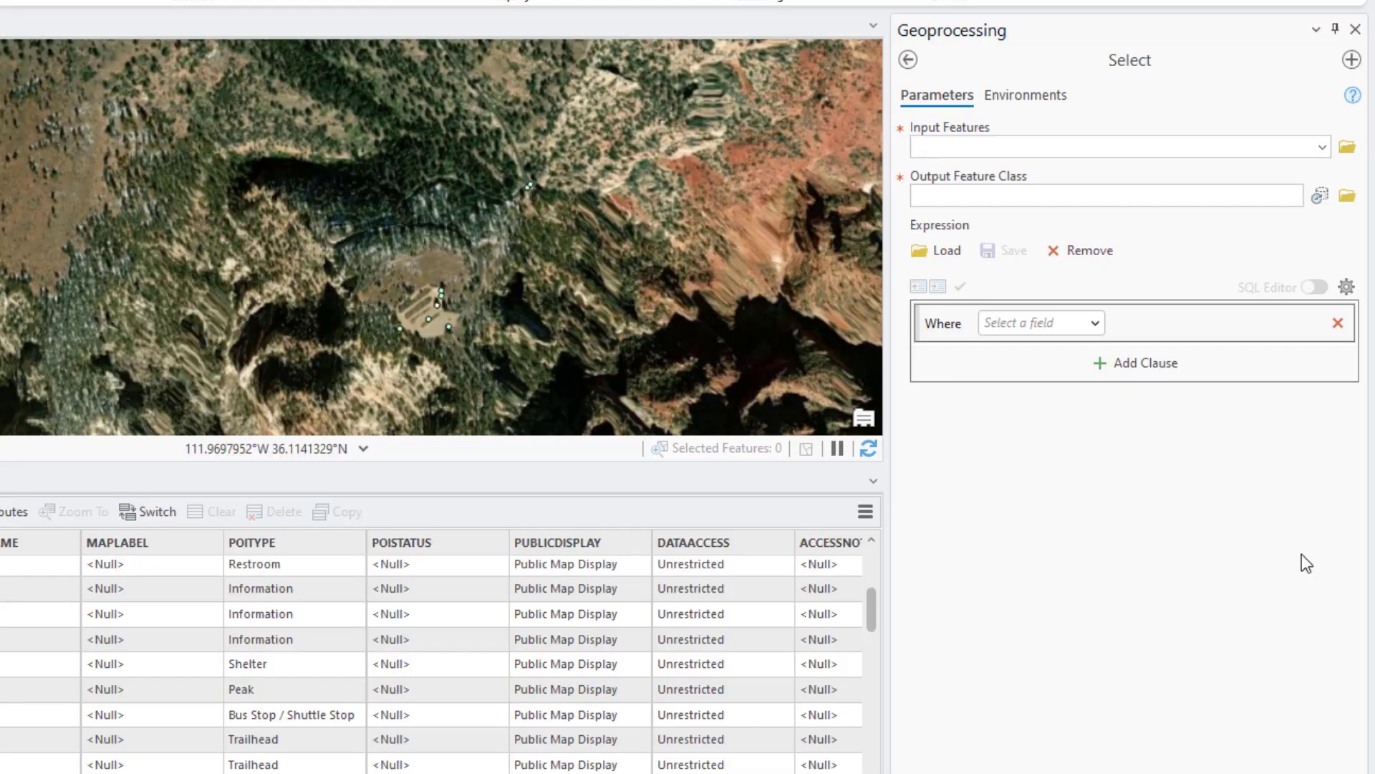
pyautogui.click(1321, 148)
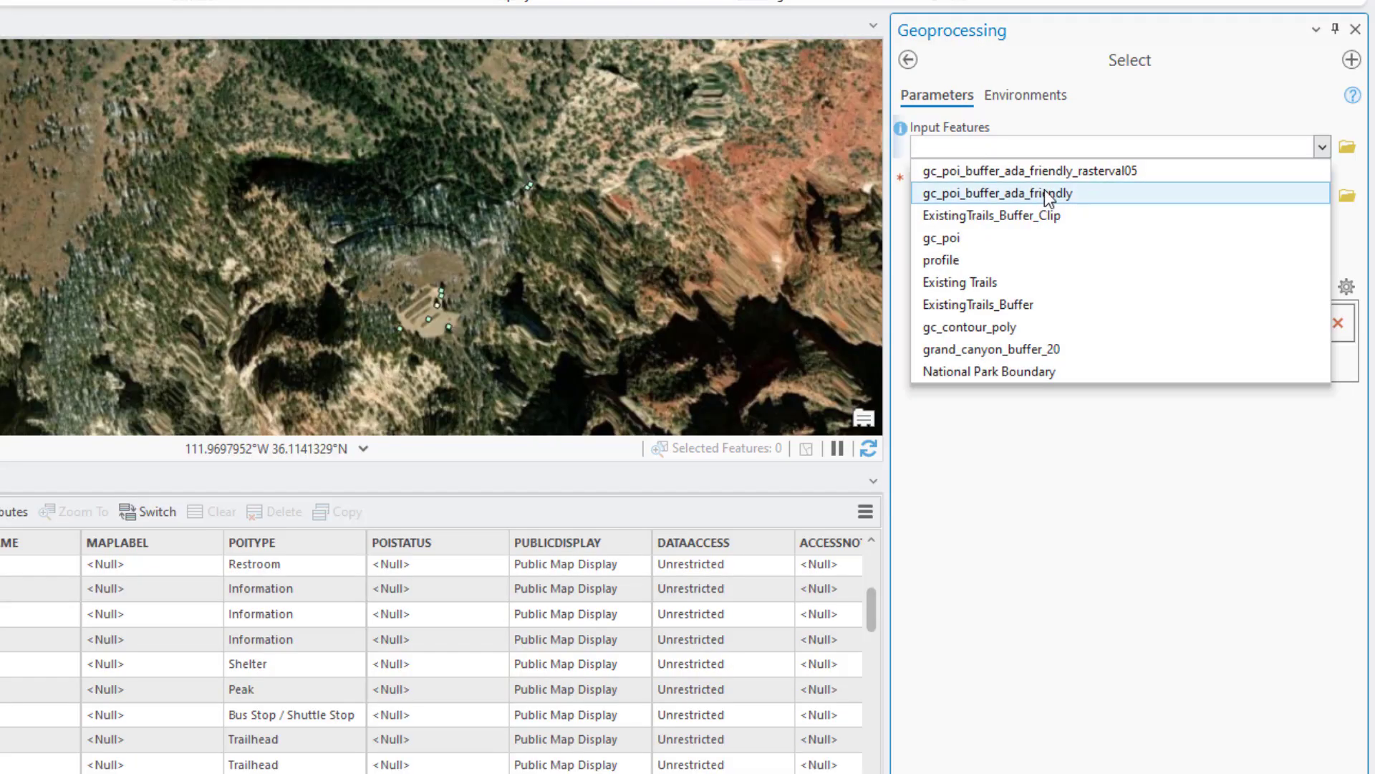
pyautogui.click(1071, 173)
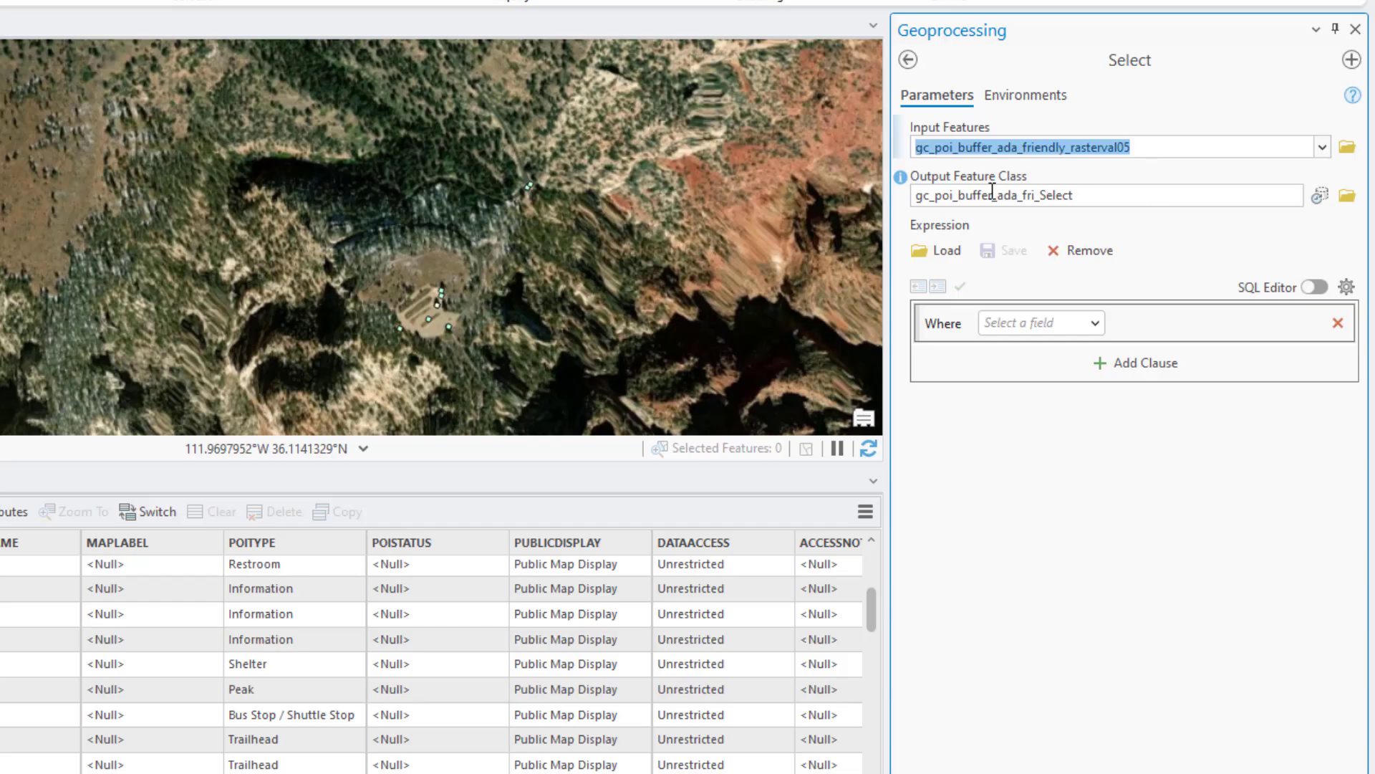
pyautogui.click(1039, 196)
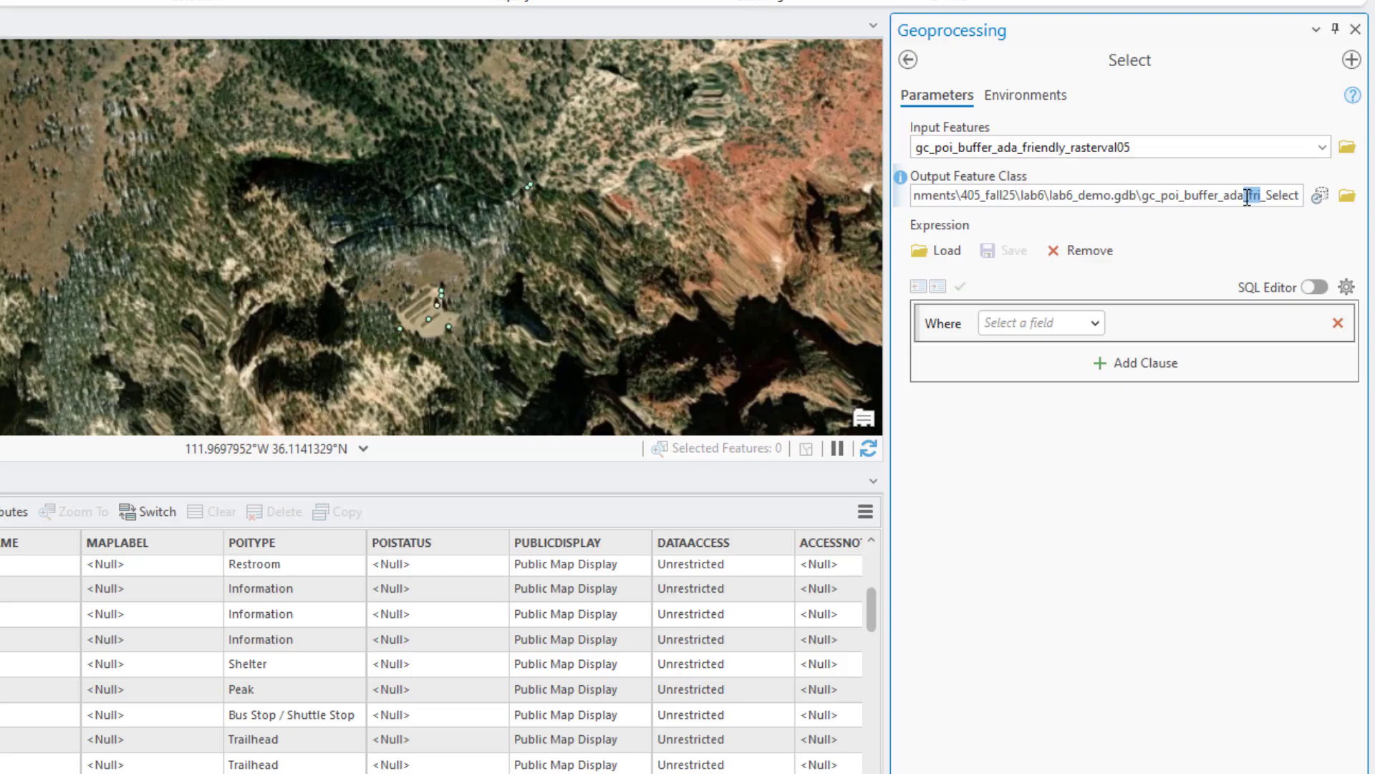
pyautogui.press('BackSpace')
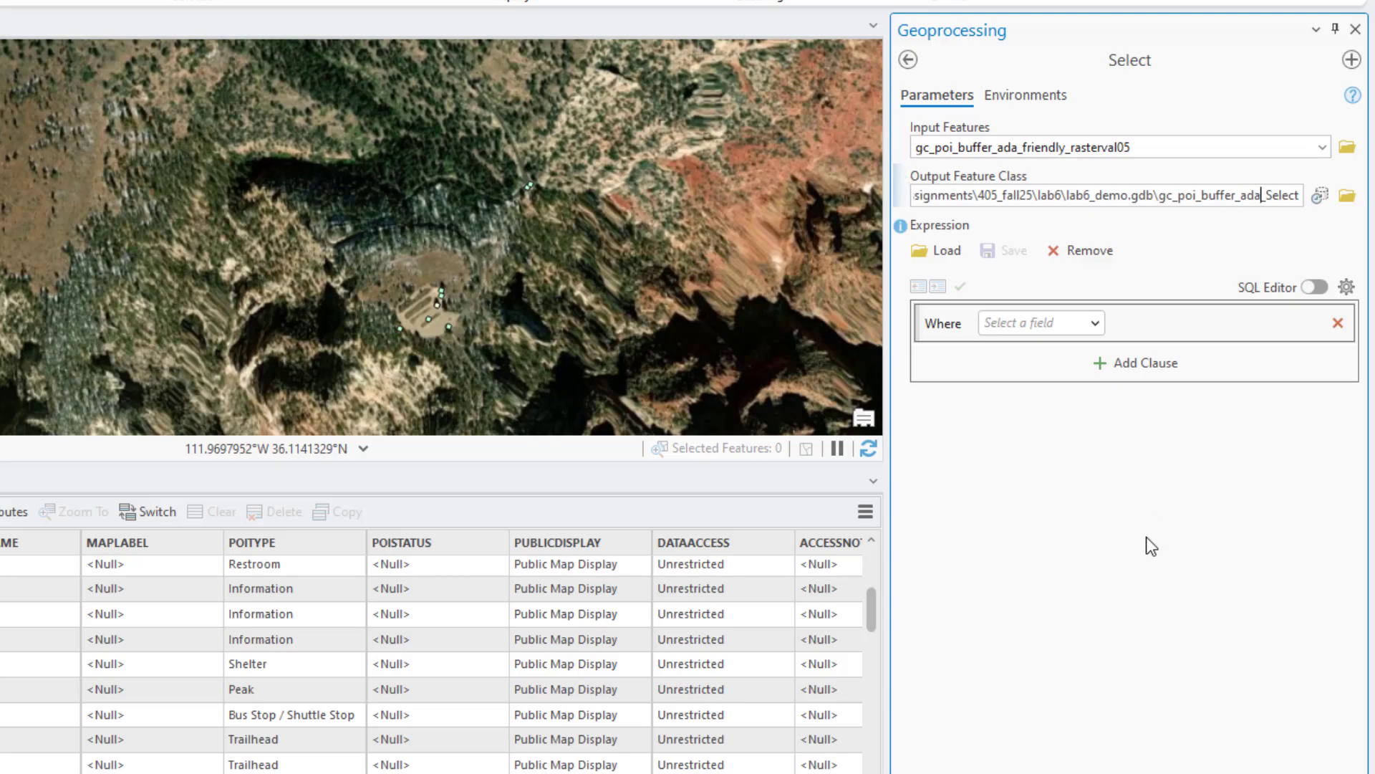
# Define the first clause of the Select expression as POITYPE is equal to Bus Stop / Shuttle Stop
pyautogui.click(1086, 324)
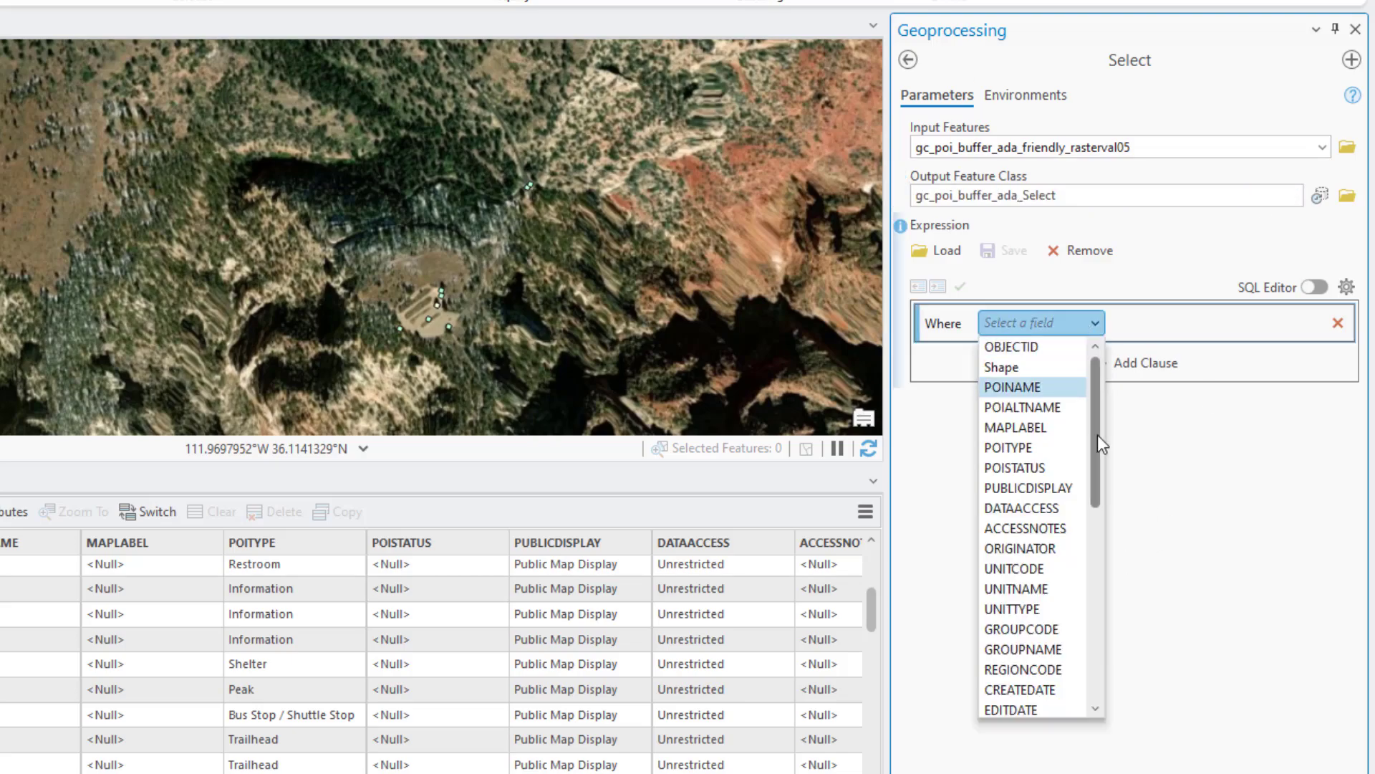
pyautogui.click(1017, 447)
pyautogui.click(1314, 323)
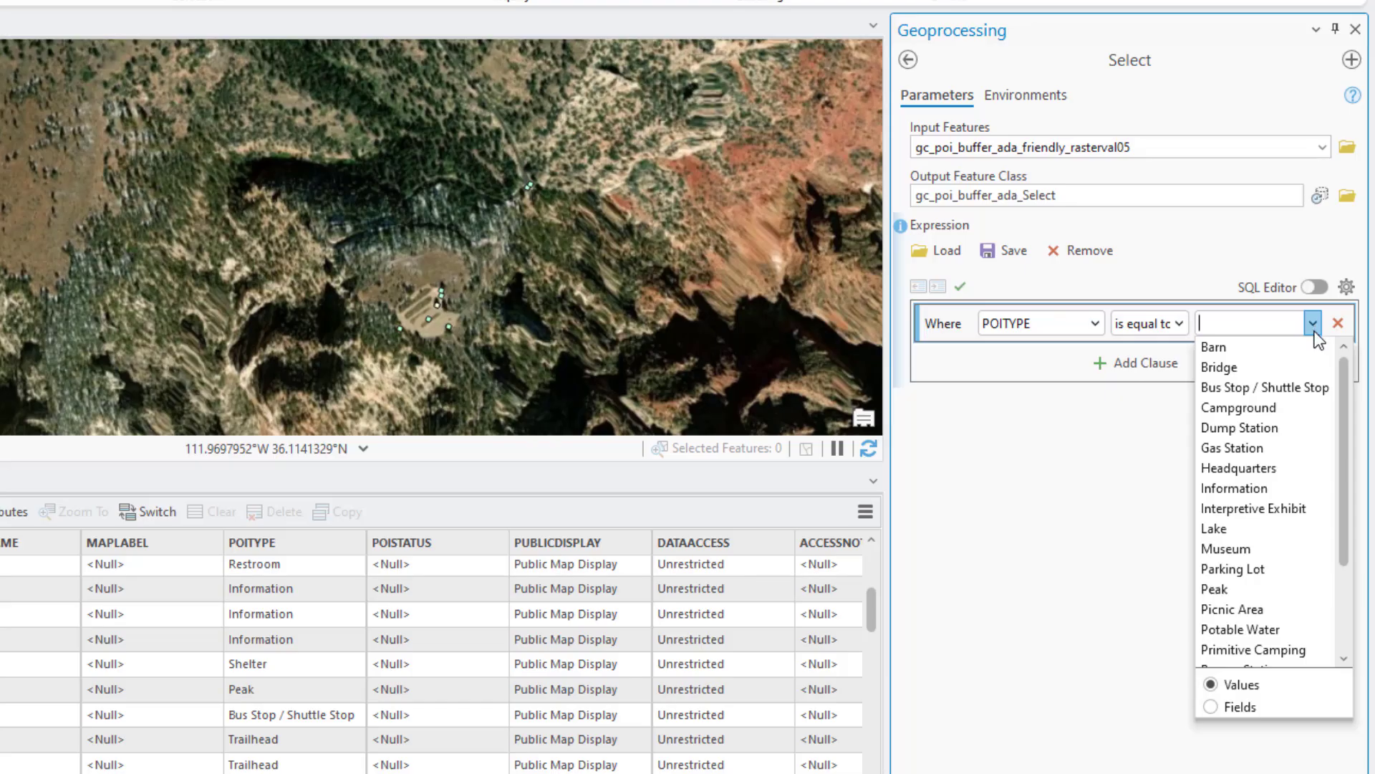
pyautogui.click(1306, 387)
# Add a second clause to the Select expression, joined with Or, where POITYPE is equal to Museum
pyautogui.click(1142, 374)
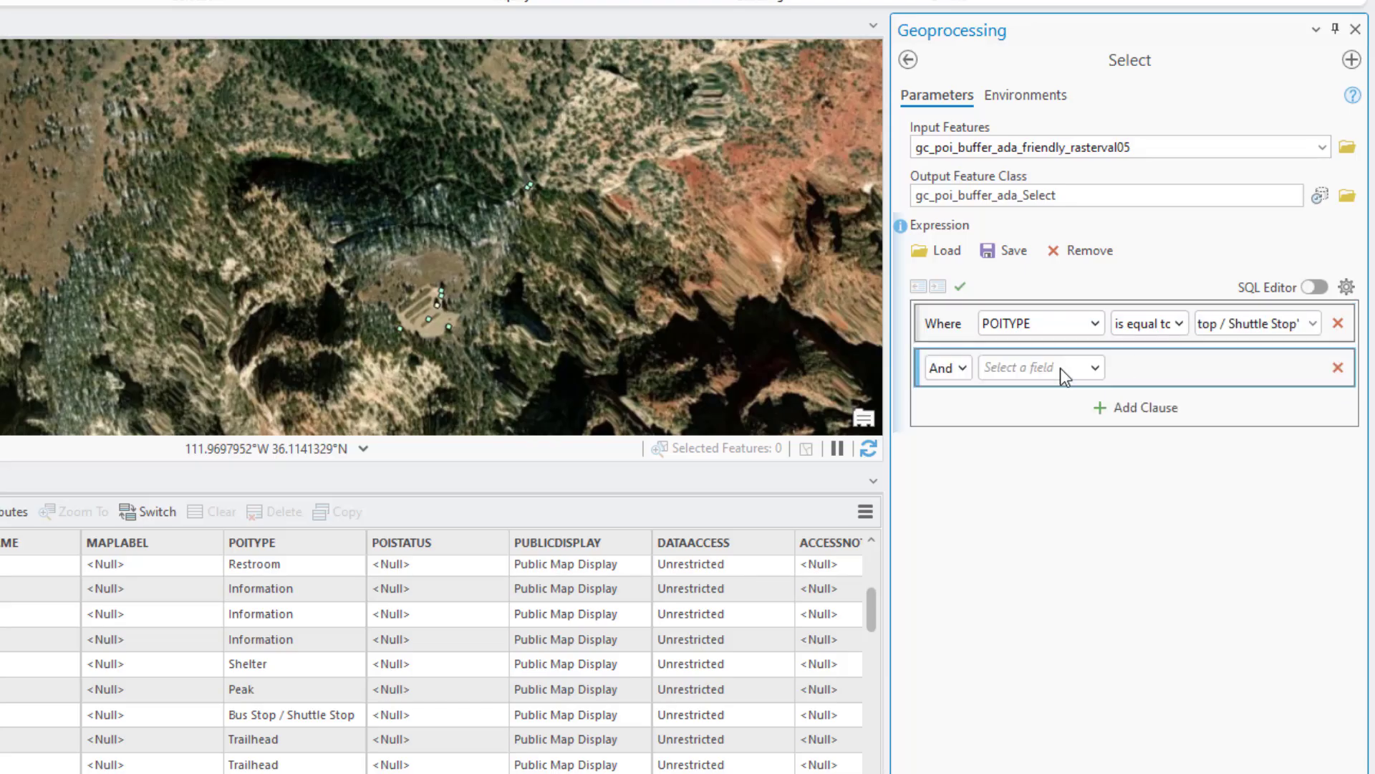
pyautogui.click(966, 370)
pyautogui.click(956, 413)
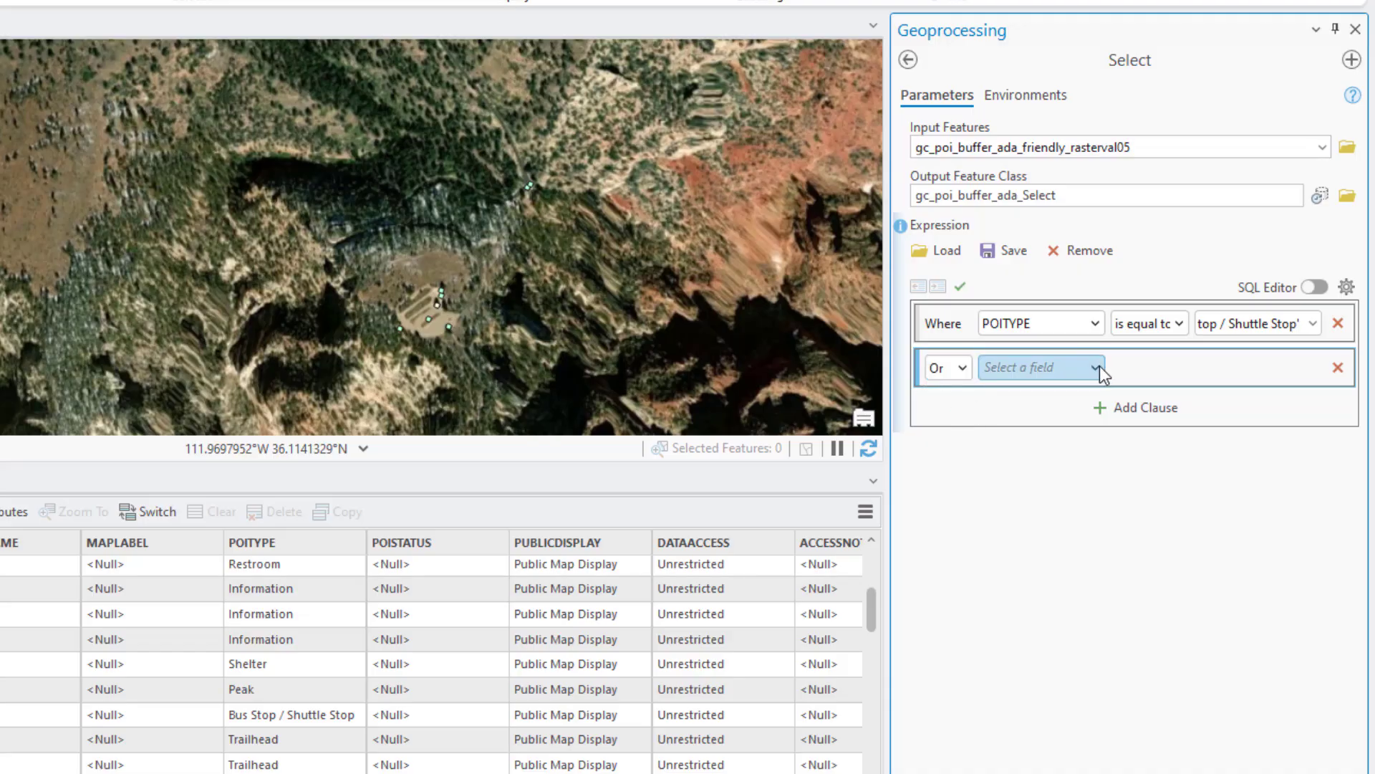
pyautogui.click(1095, 367)
pyautogui.click(1045, 494)
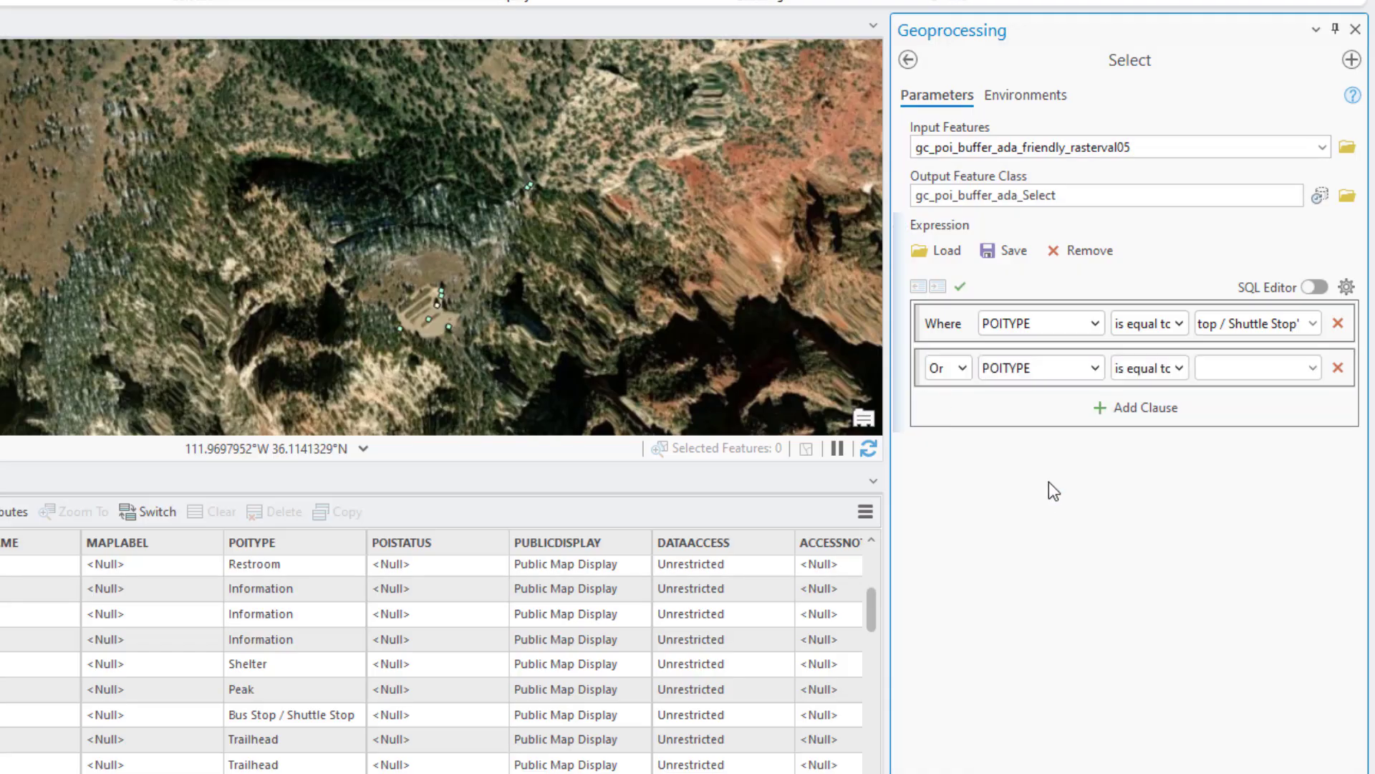
pyautogui.click(1313, 372)
pyautogui.click(1257, 594)
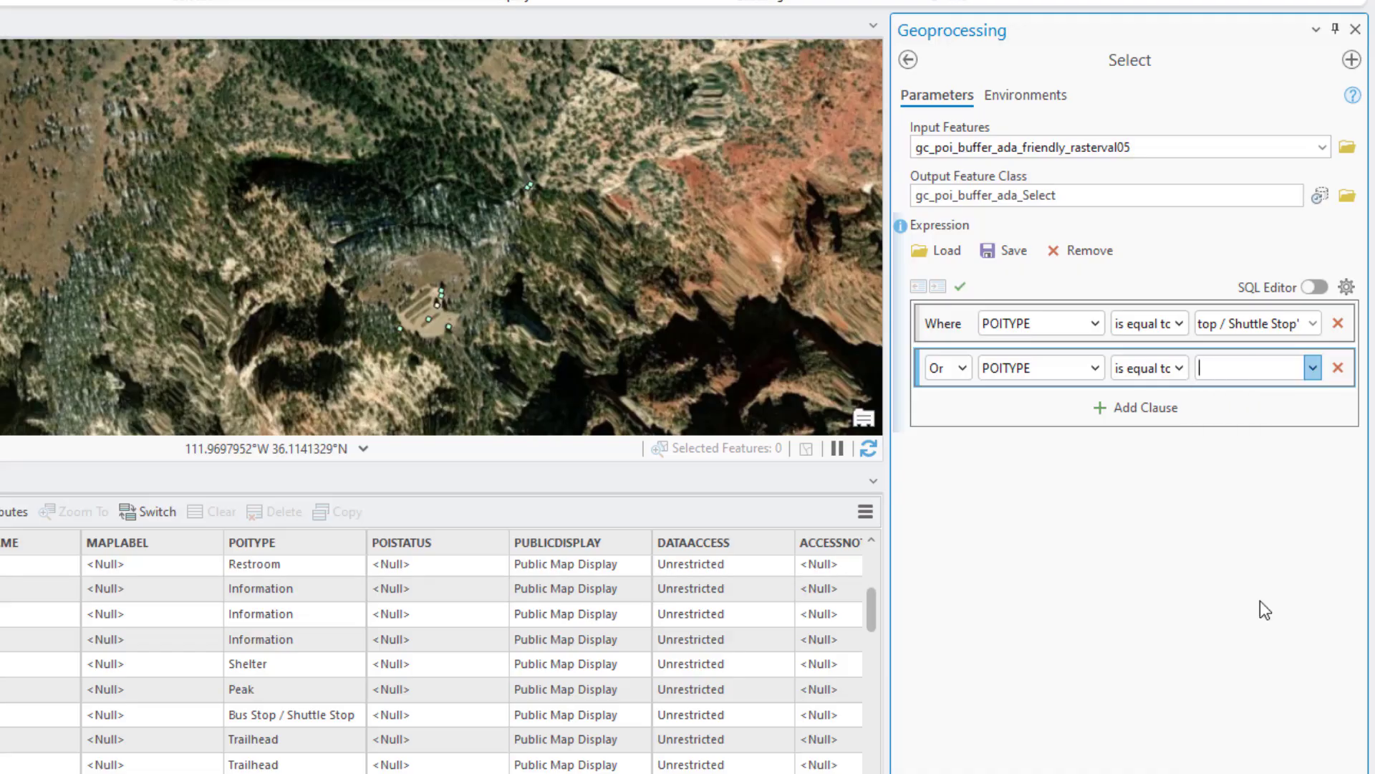
# Add Or clauses for POITYPE is equal to Peak, Picnic Area and Trailhead to the Select expression and run the tool
pyautogui.click(1103, 407)
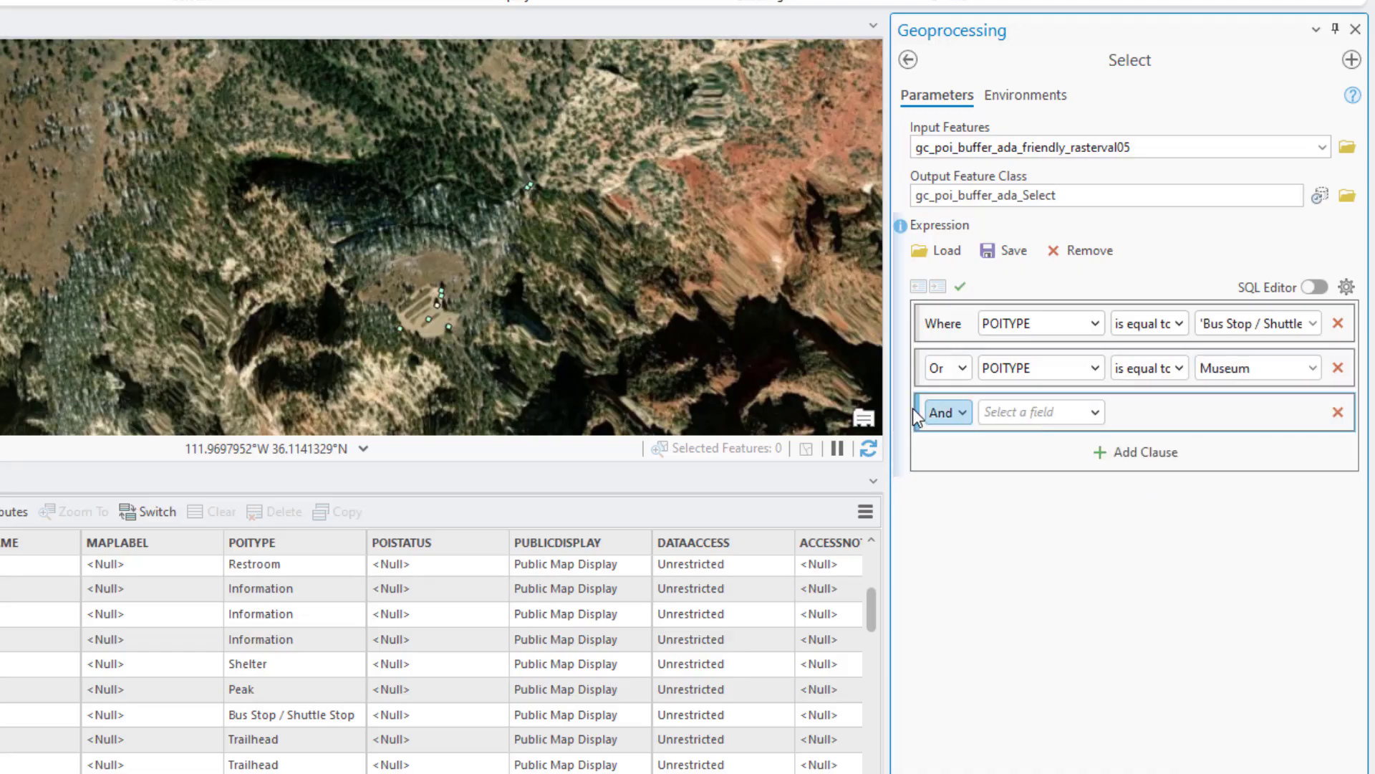
pyautogui.click(957, 413)
pyautogui.click(952, 454)
pyautogui.click(1093, 413)
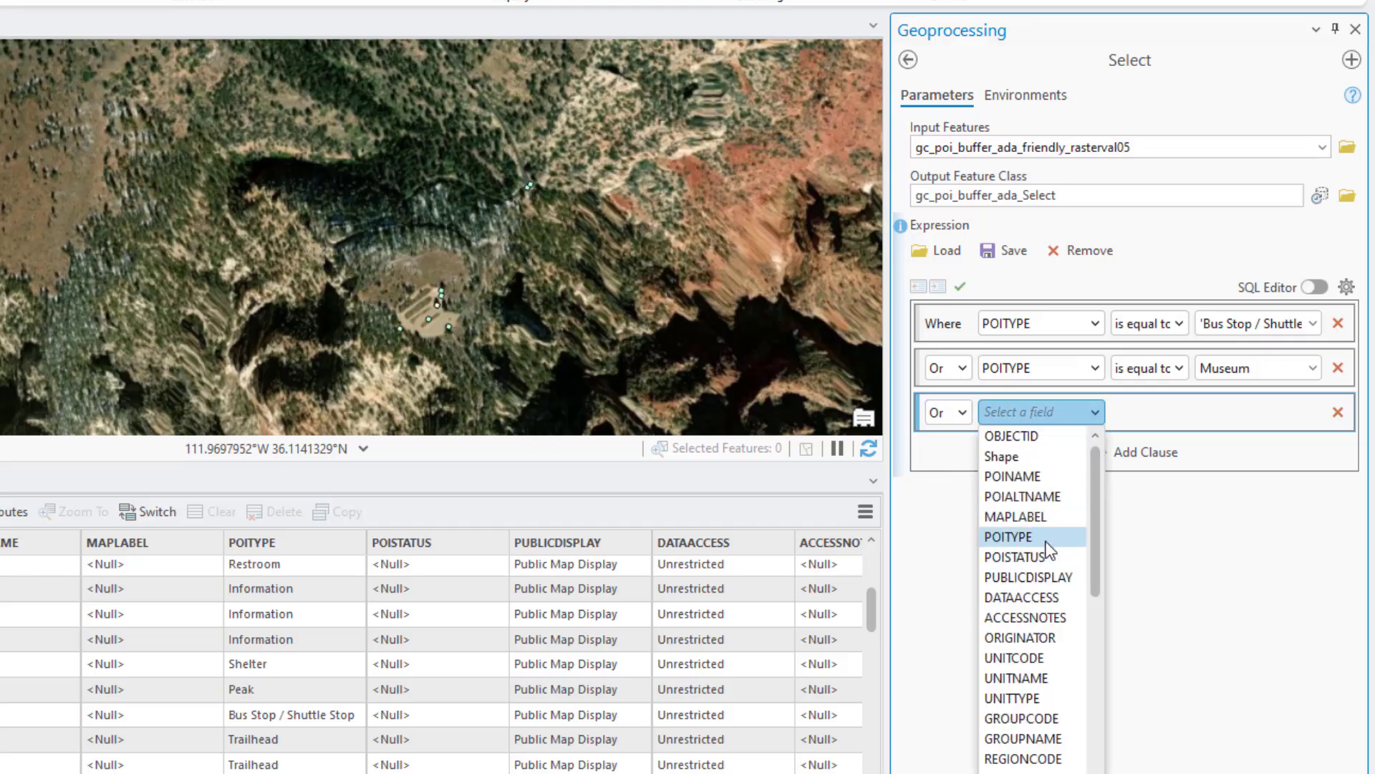
pyautogui.click(1010, 536)
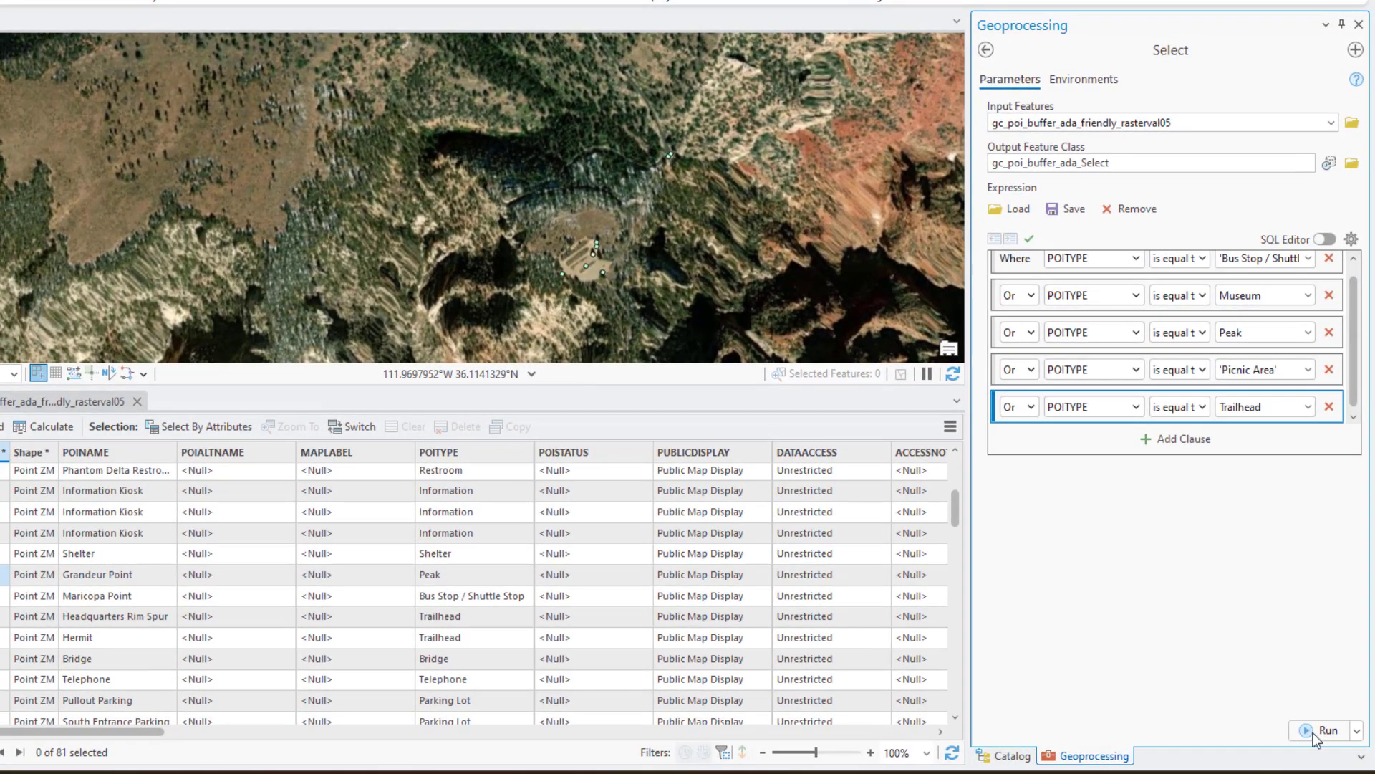
pyautogui.click(1313, 735)
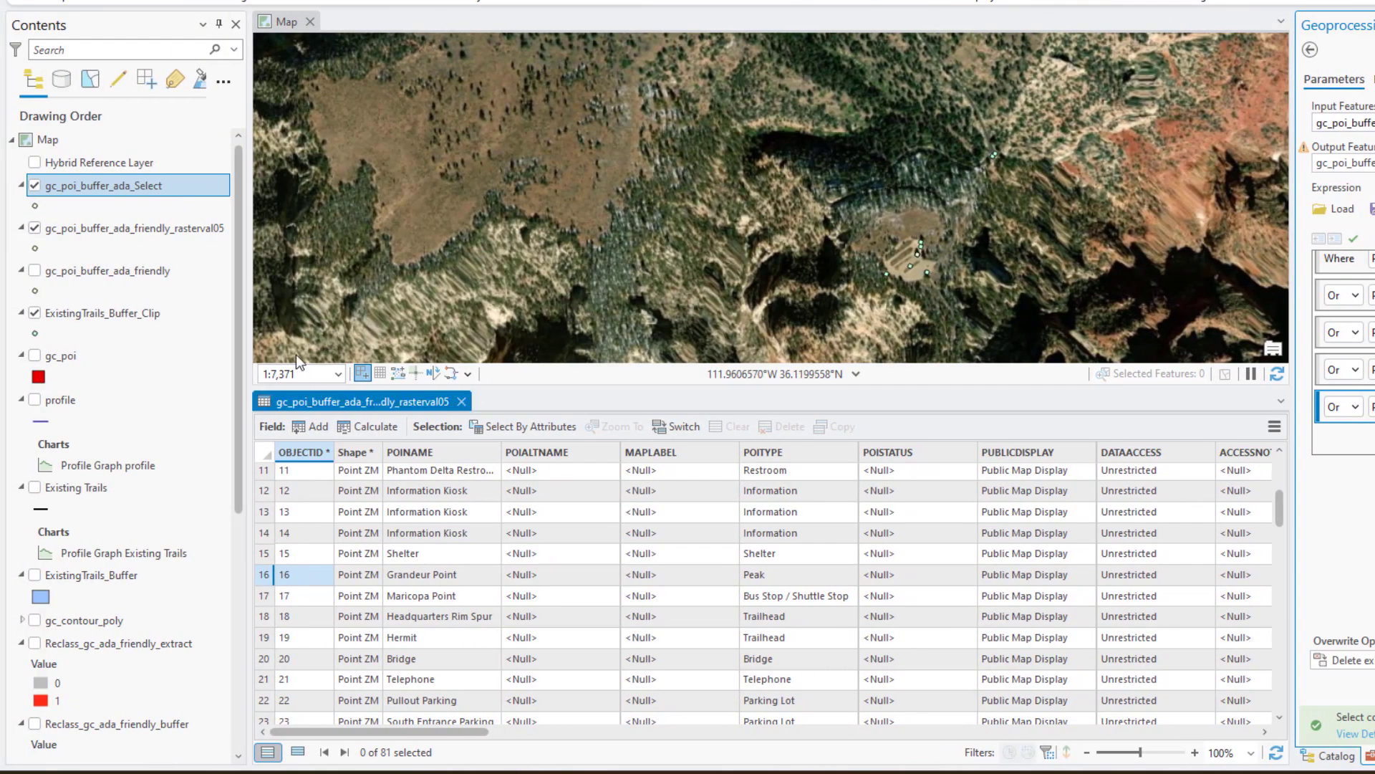
# Open the attribute table of gc_poi_buffer_ada_Select and close the gc_poi_buffer_ada_friendly_rasterval05 table
pyautogui.rightClick(125, 189)
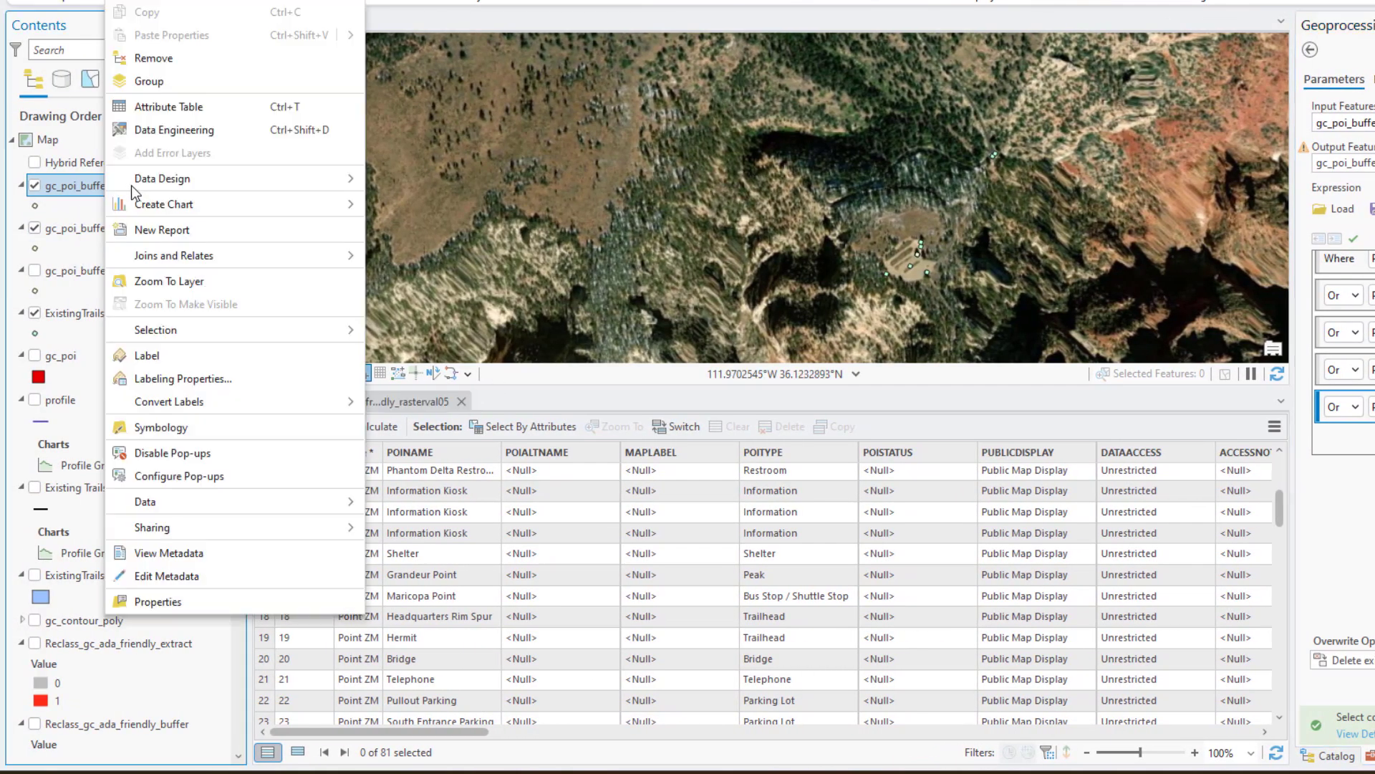
pyautogui.click(204, 106)
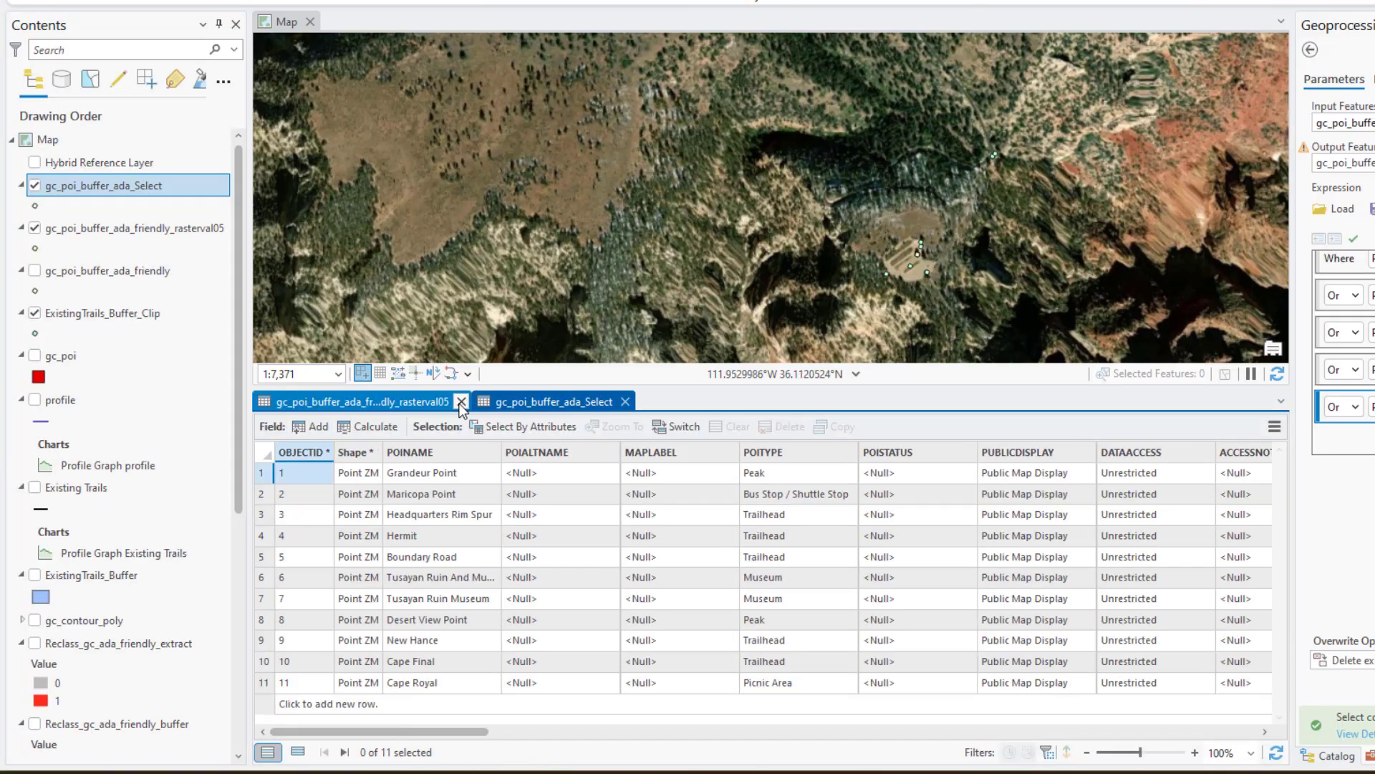
pyautogui.click(462, 402)
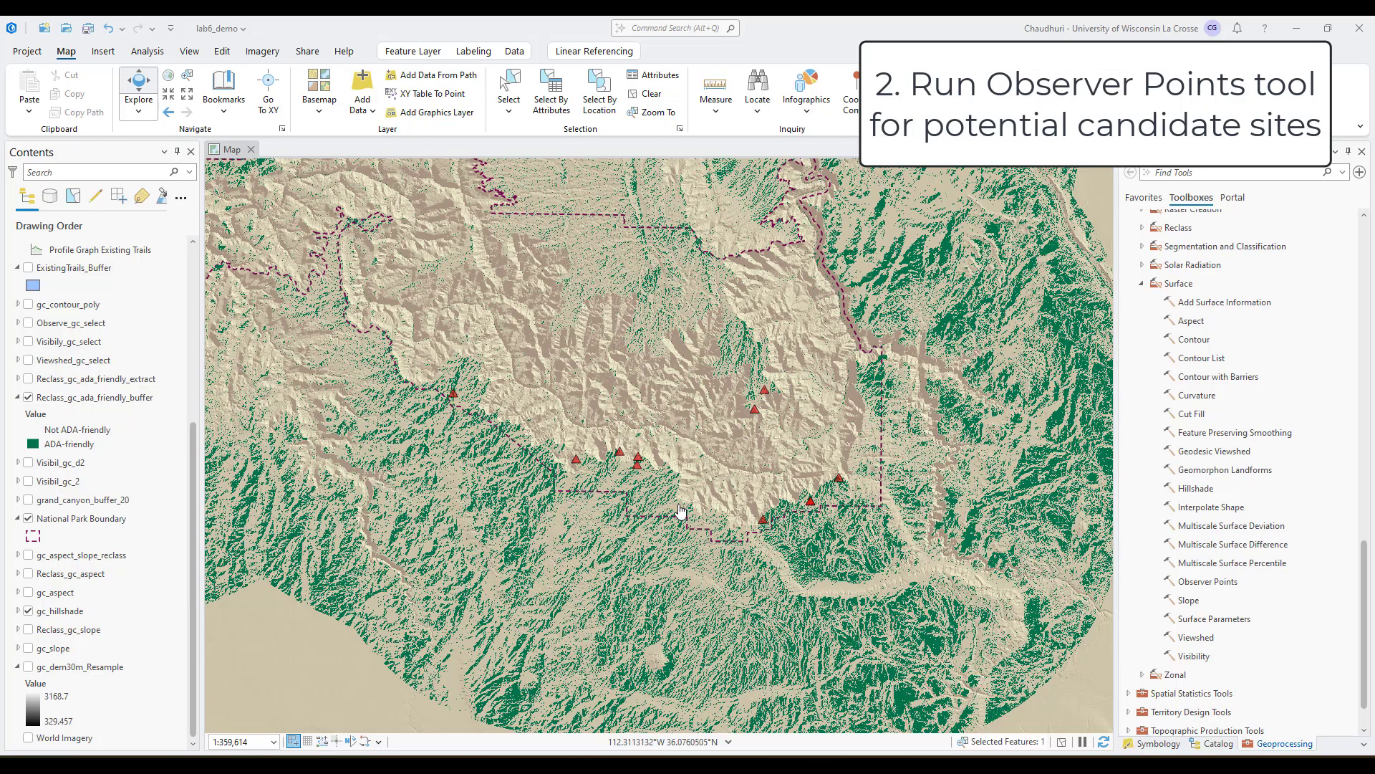
# Set up the Observer Points surface tool with gc_dem30m_Resample as input raster and gc_poi_buffer_ada_Select as point observer features
pyautogui.click(764, 514)
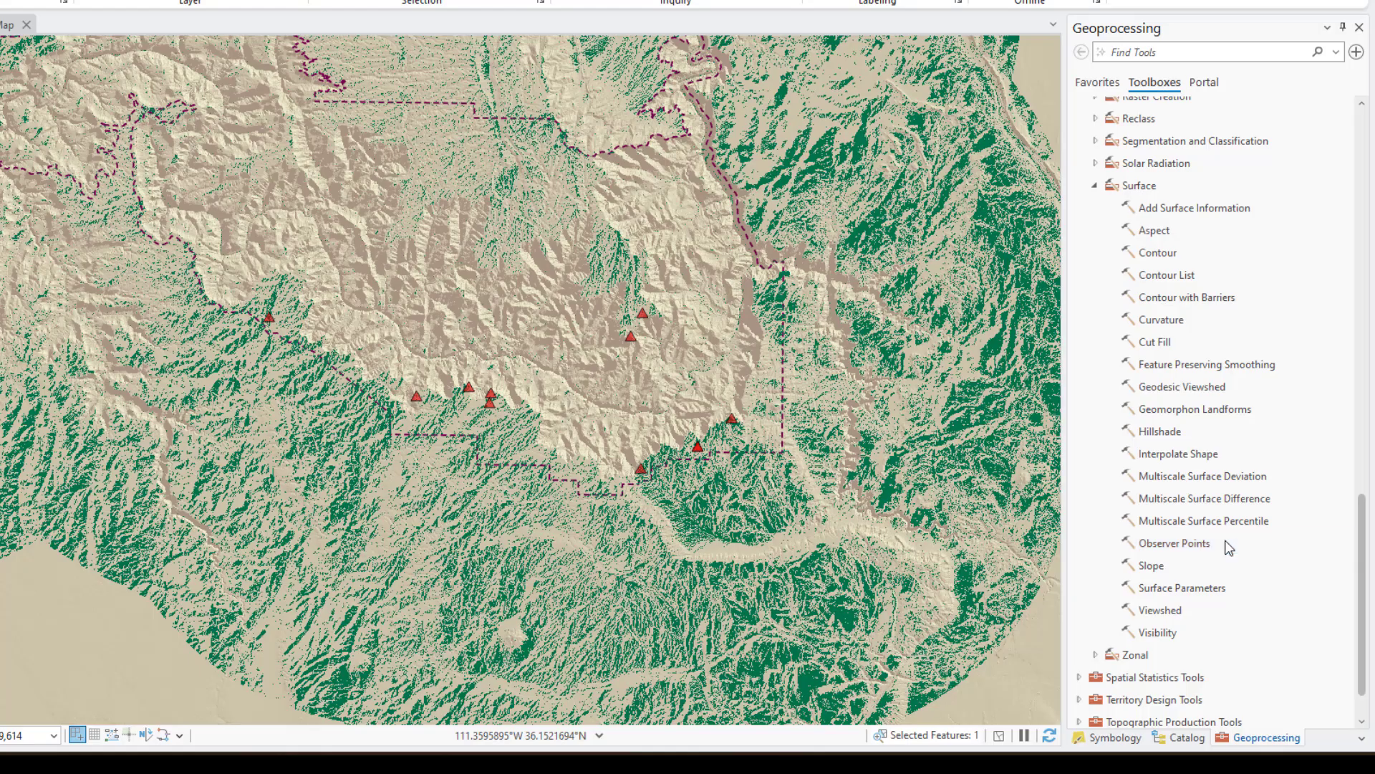
pyautogui.click(1202, 546)
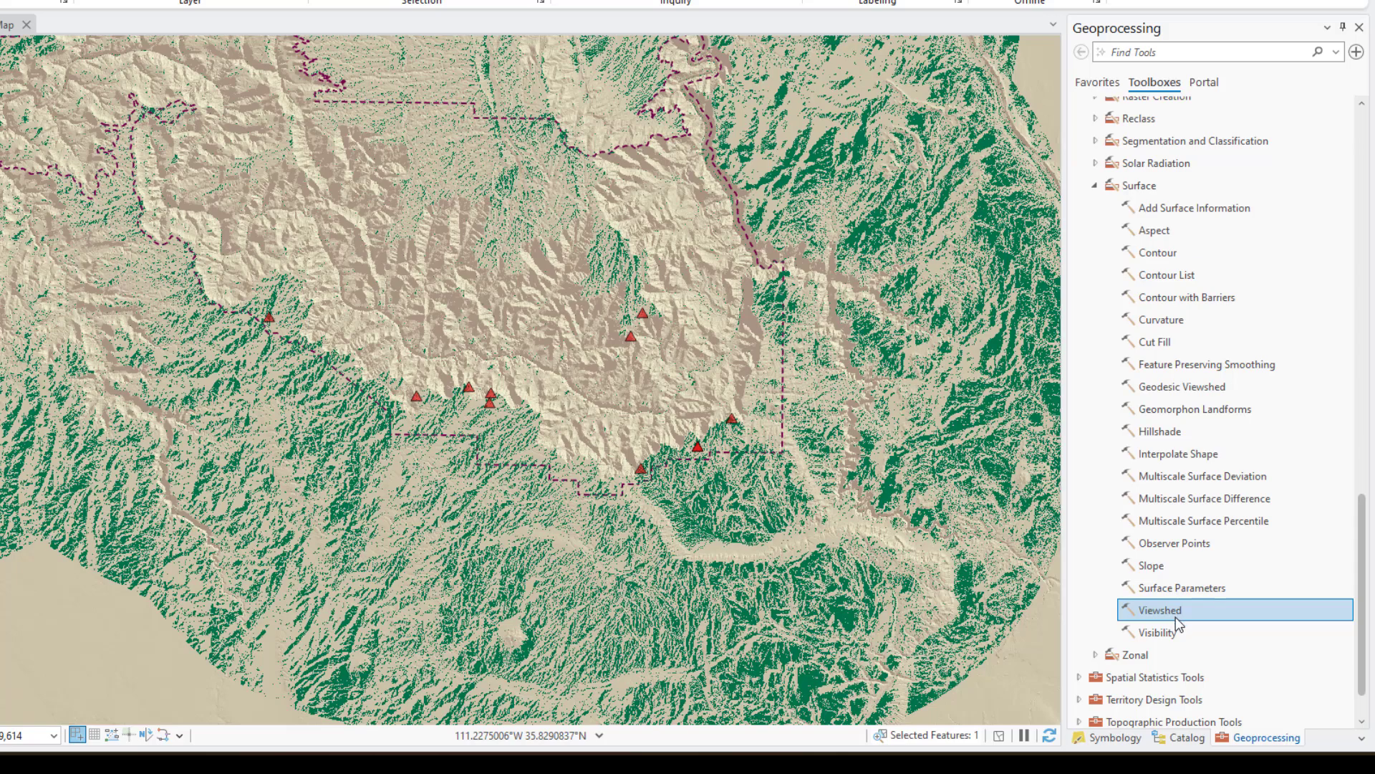
pyautogui.click(1172, 544)
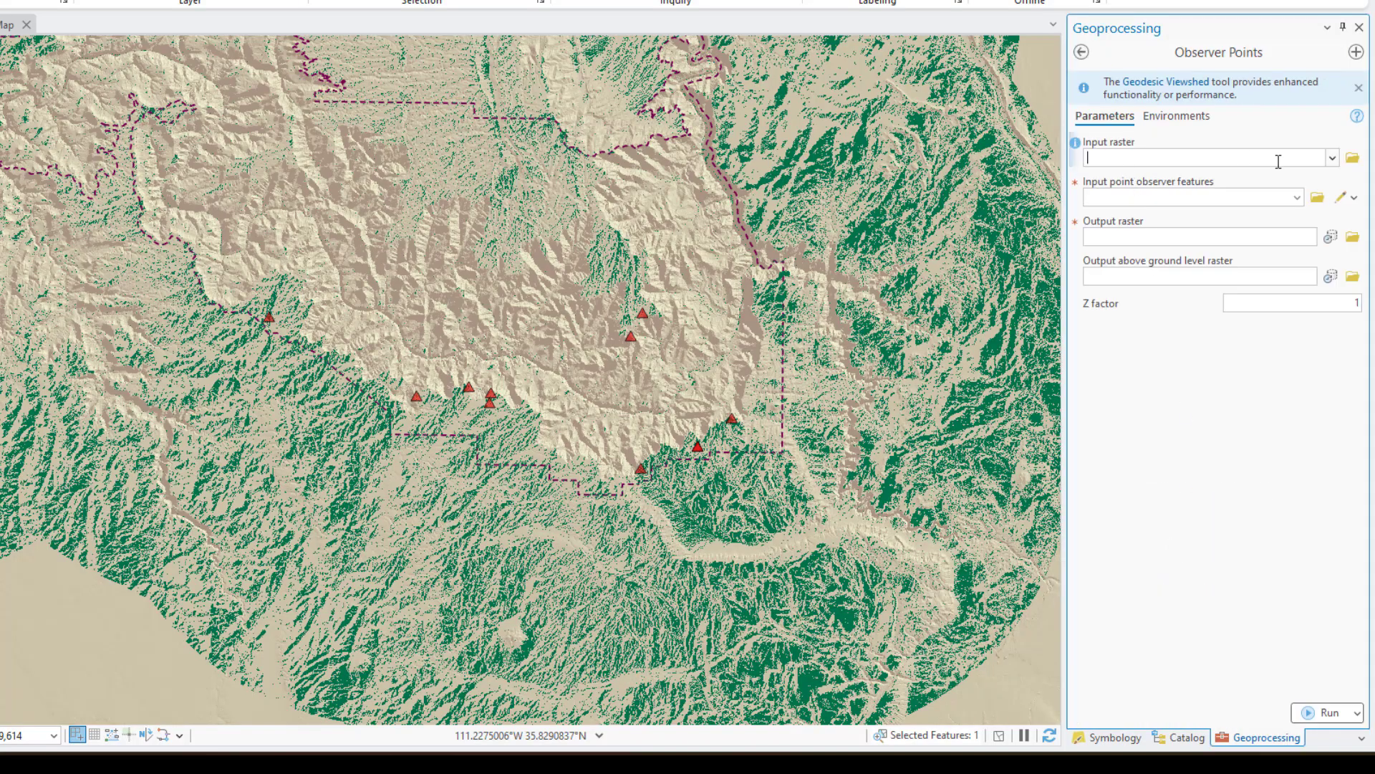
pyautogui.click(1332, 158)
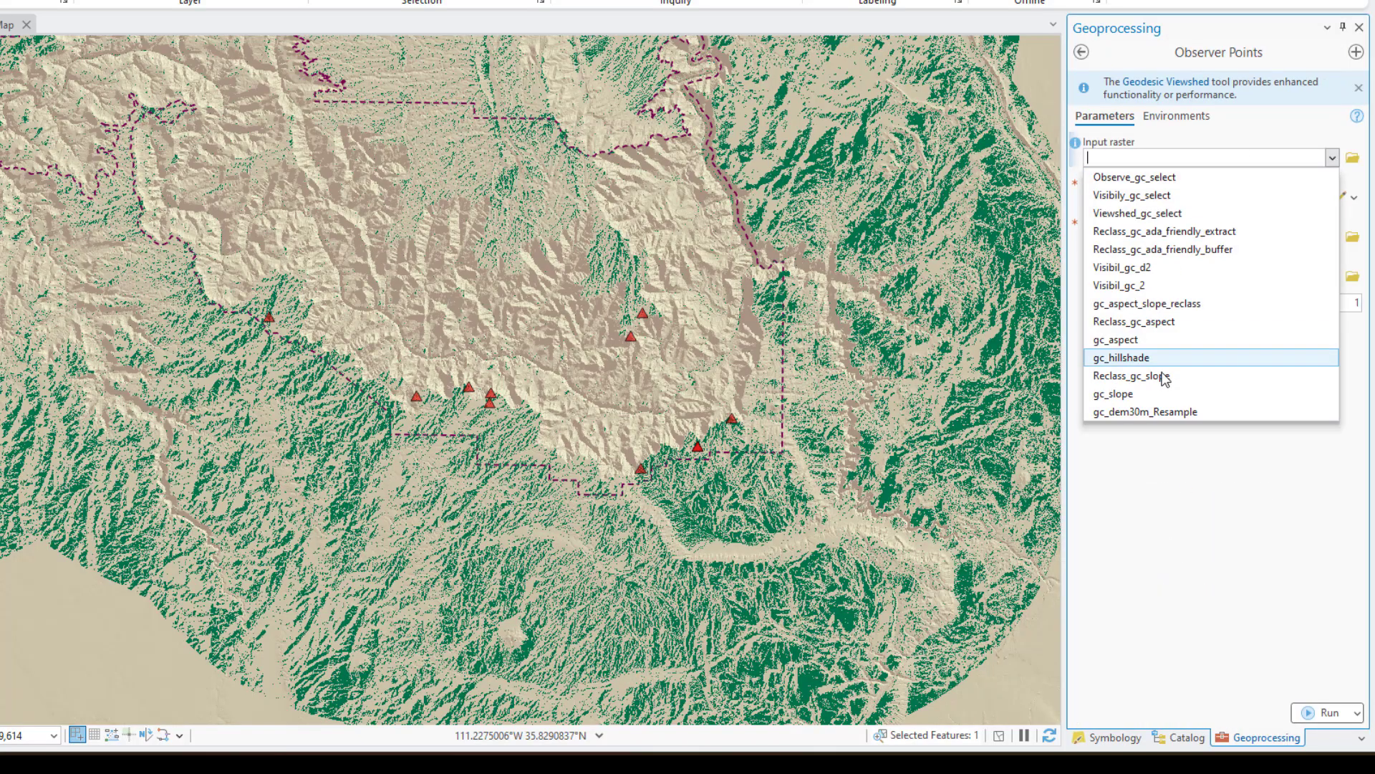
pyautogui.click(1159, 412)
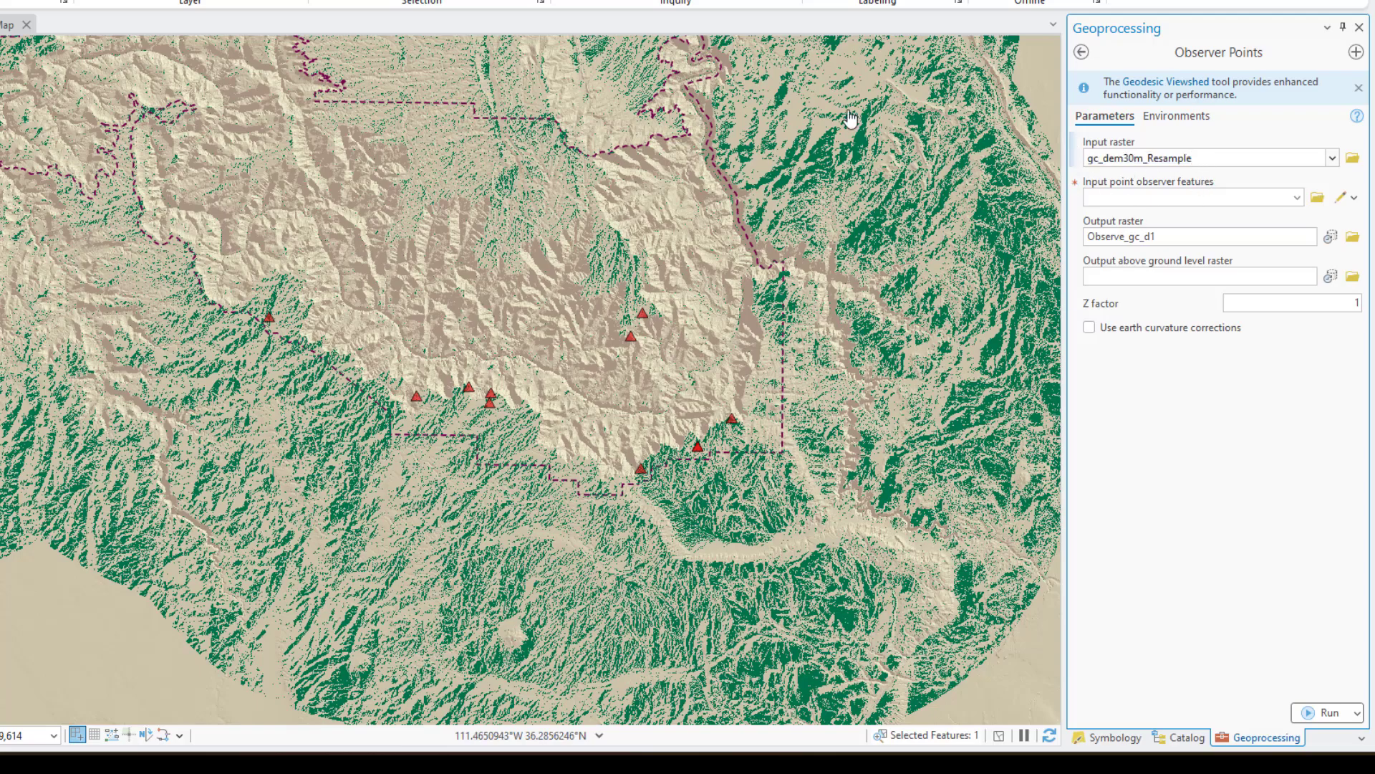
pyautogui.click(1297, 198)
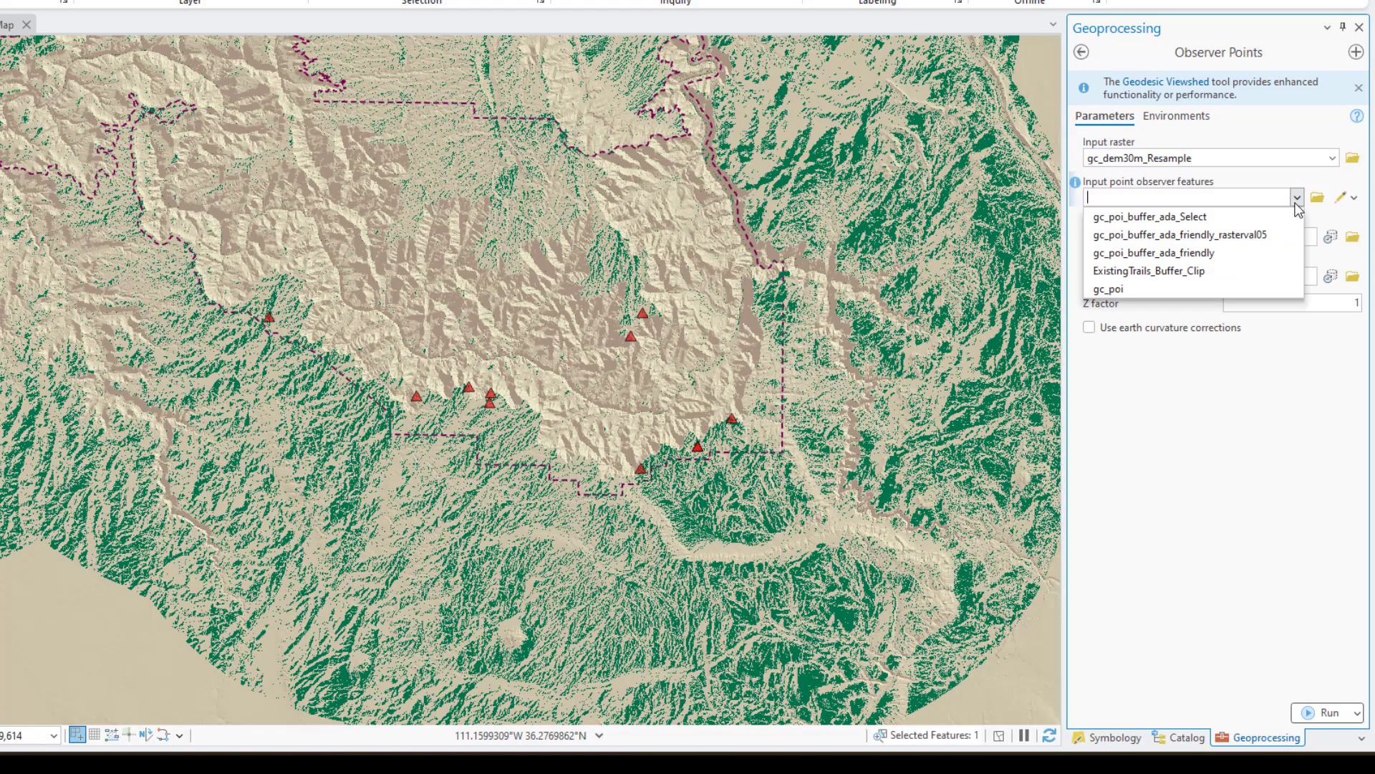
pyautogui.click(1203, 217)
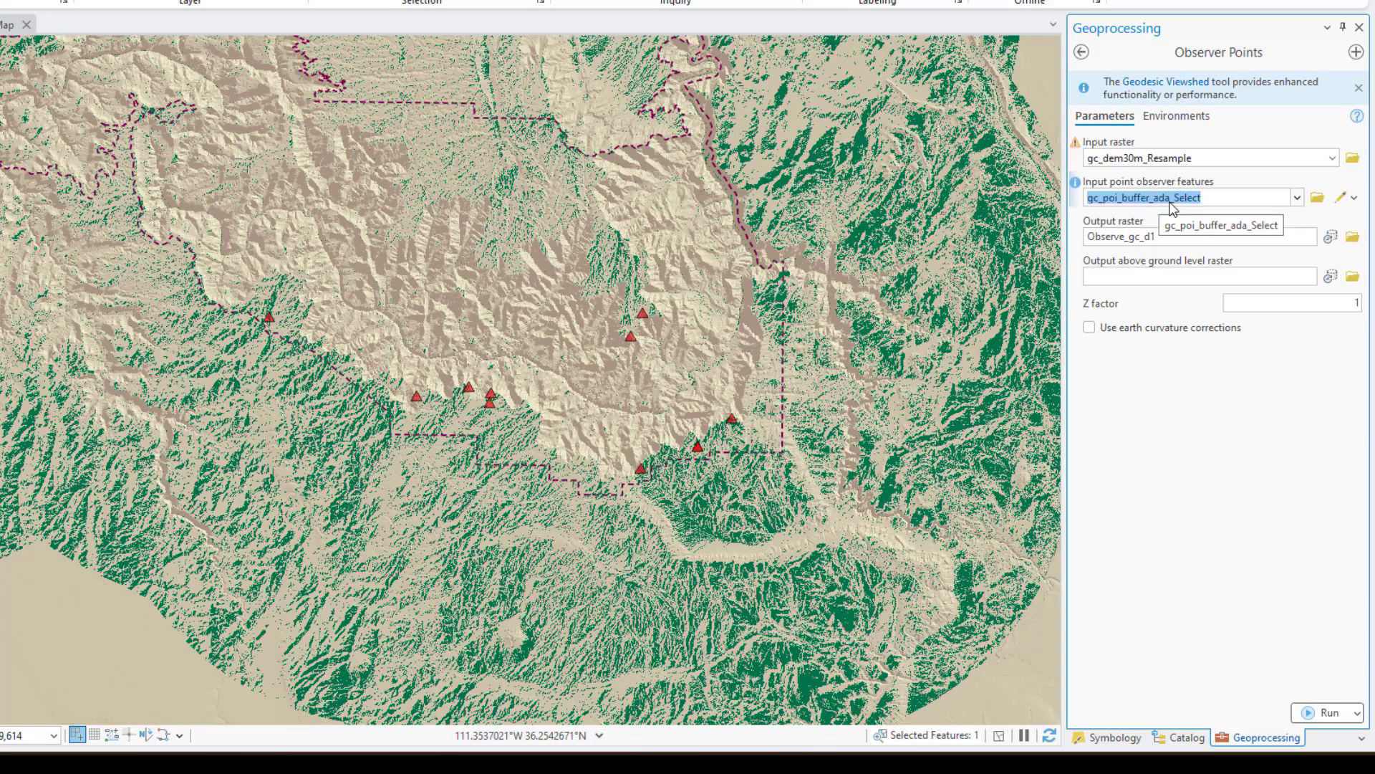
# Name the Observer Points output raster Observer_gc_select in the lab6_demo geodatabase
pyautogui.click(1261, 236)
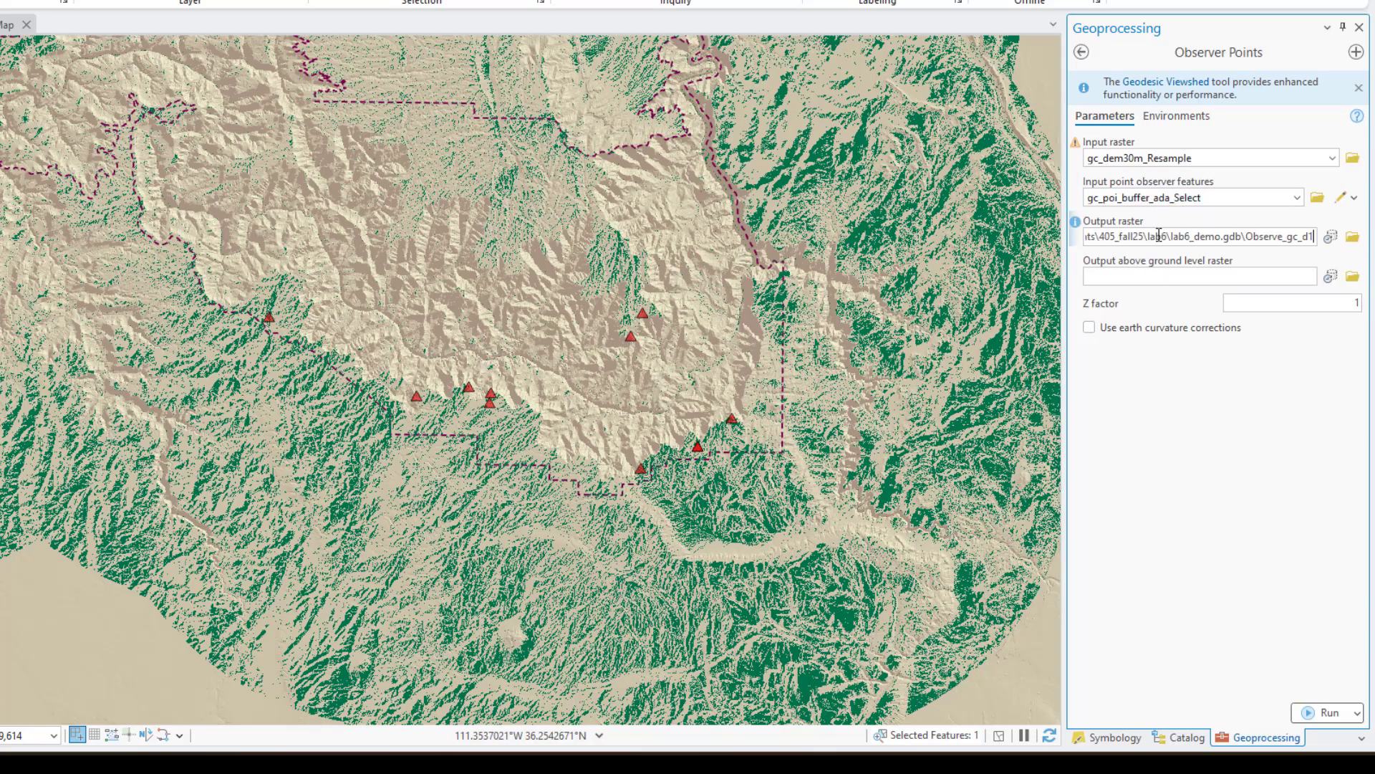
pyautogui.click(1284, 237)
pyautogui.write('r')
pyautogui.moveTo(1303, 237); pyautogui.dragTo(1315, 238)
pyautogui.write('select')
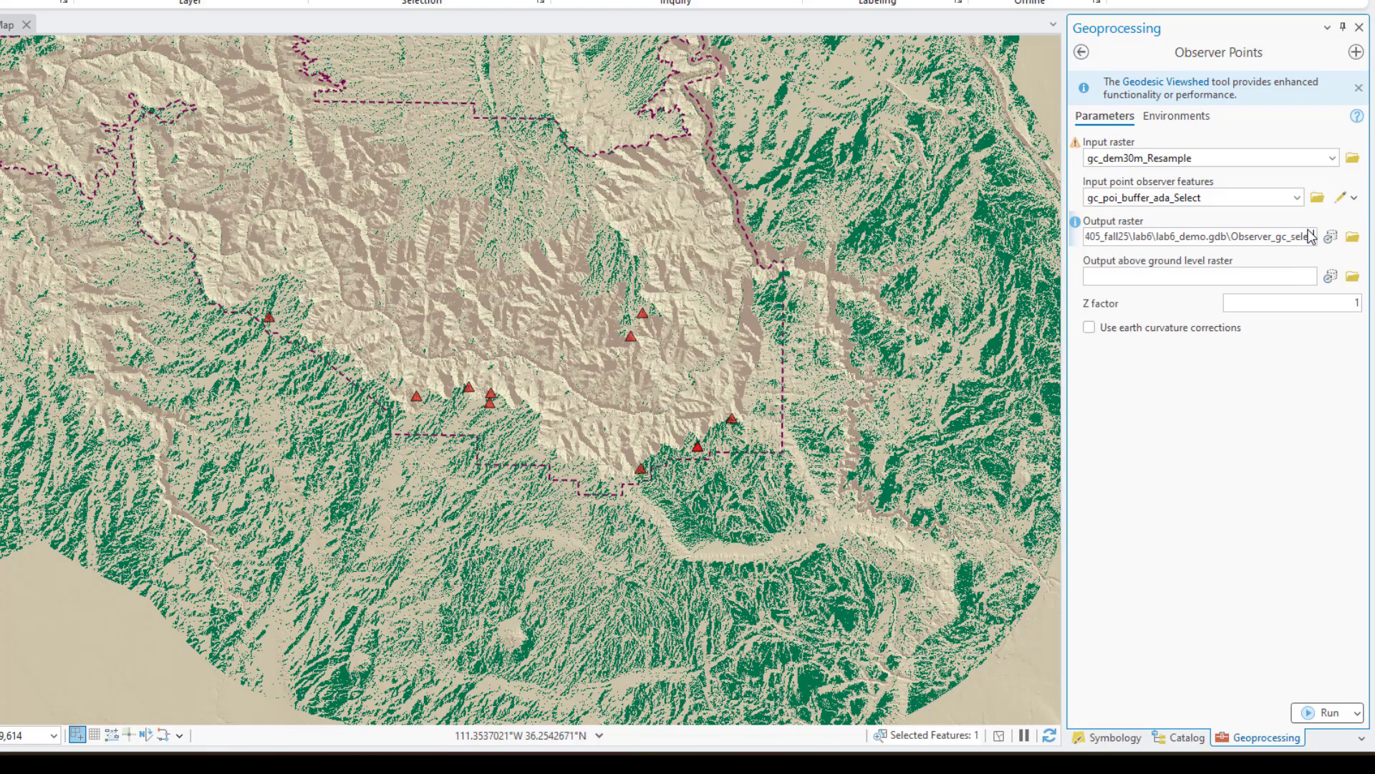
pyautogui.click(1054, 401)
# Set the raster analysis mask for Observer Points to grand_canyon_buffer_20 and run the tool
pyautogui.click(1179, 117)
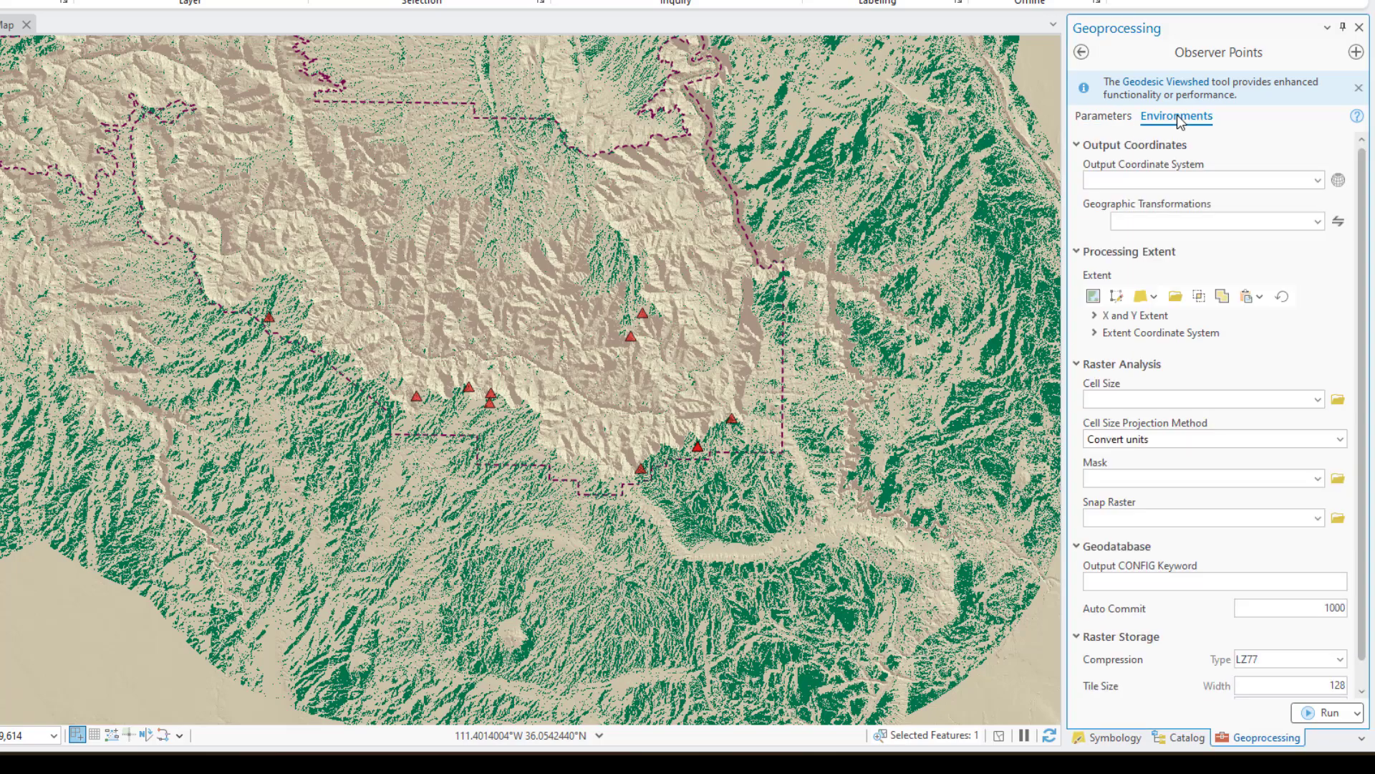
pyautogui.click(1318, 479)
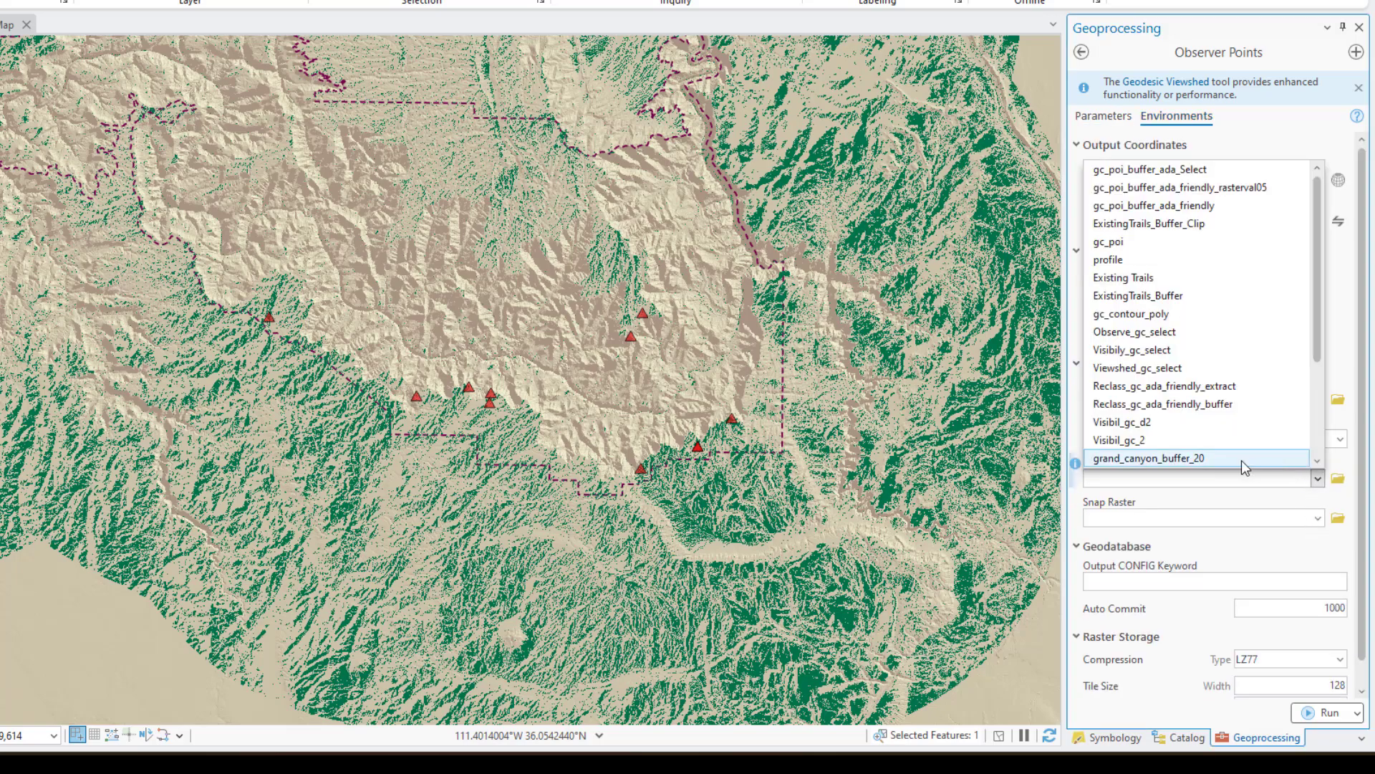
pyautogui.click(1240, 460)
pyautogui.scroll(1, 701, 387)
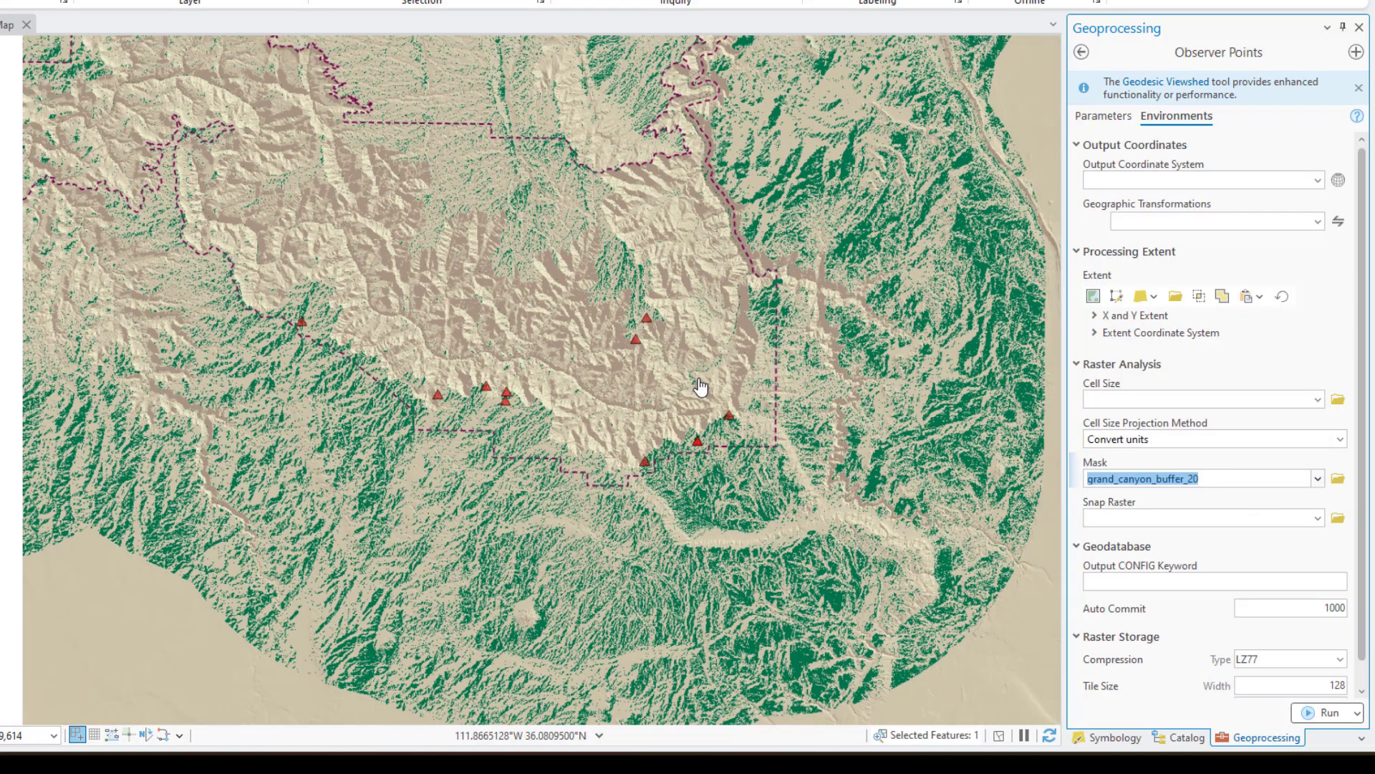
pyautogui.scroll(-5, 701, 387)
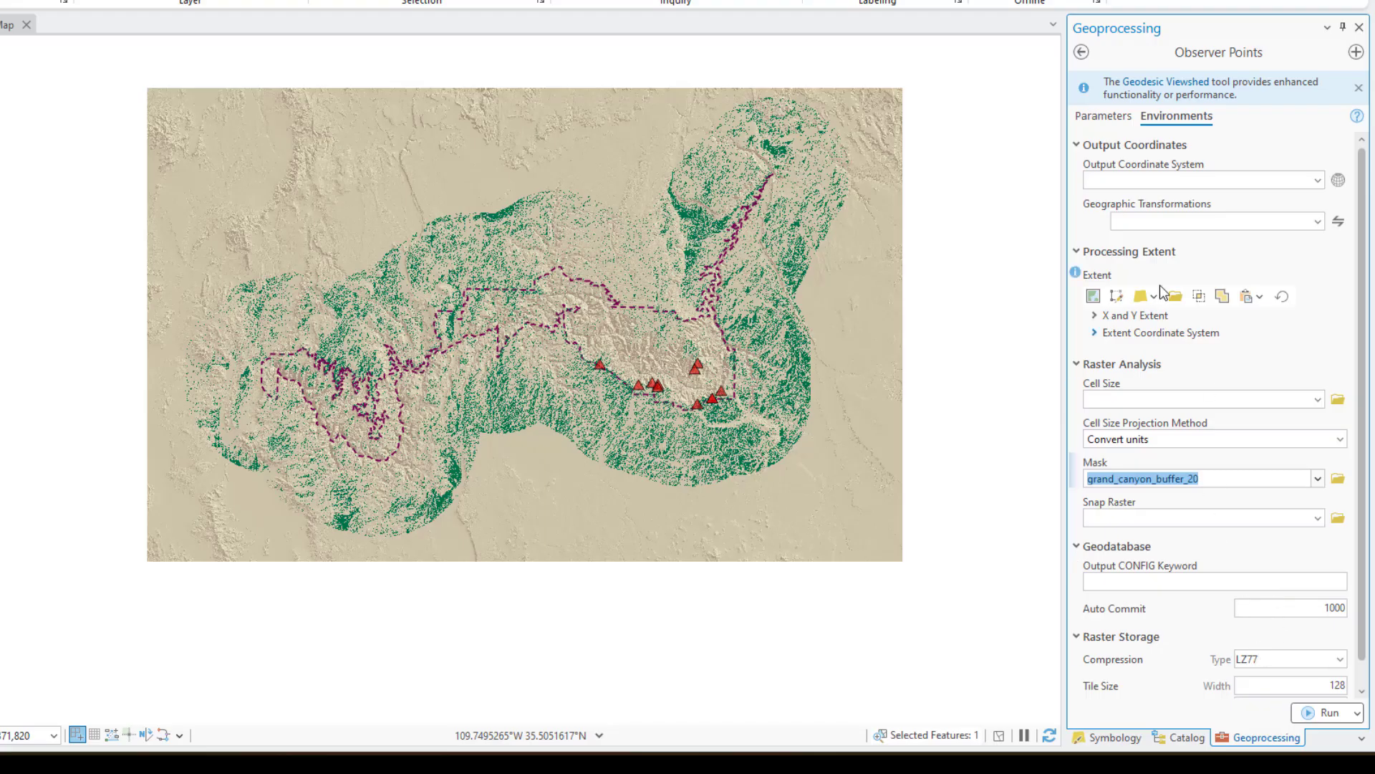
pyautogui.click(1082, 52)
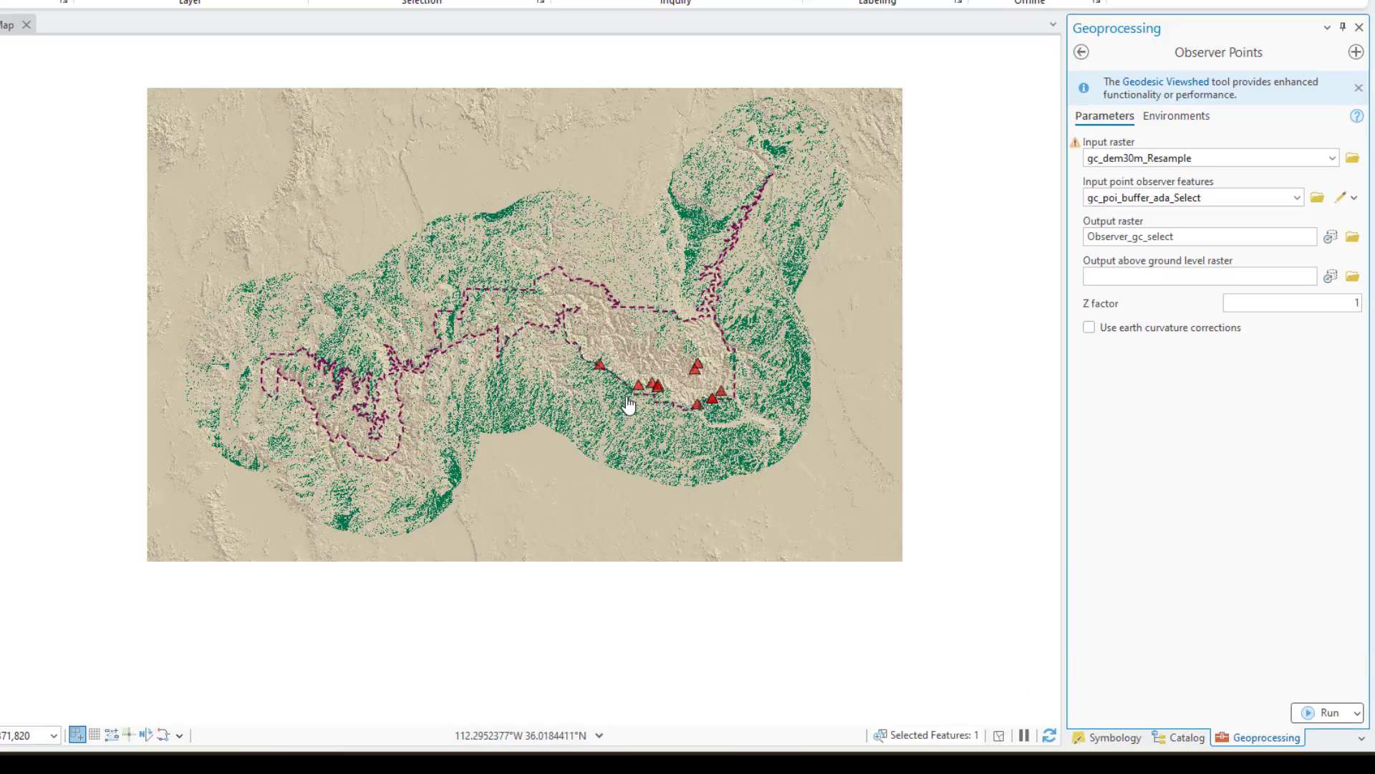
pyautogui.scroll(3, 722, 451)
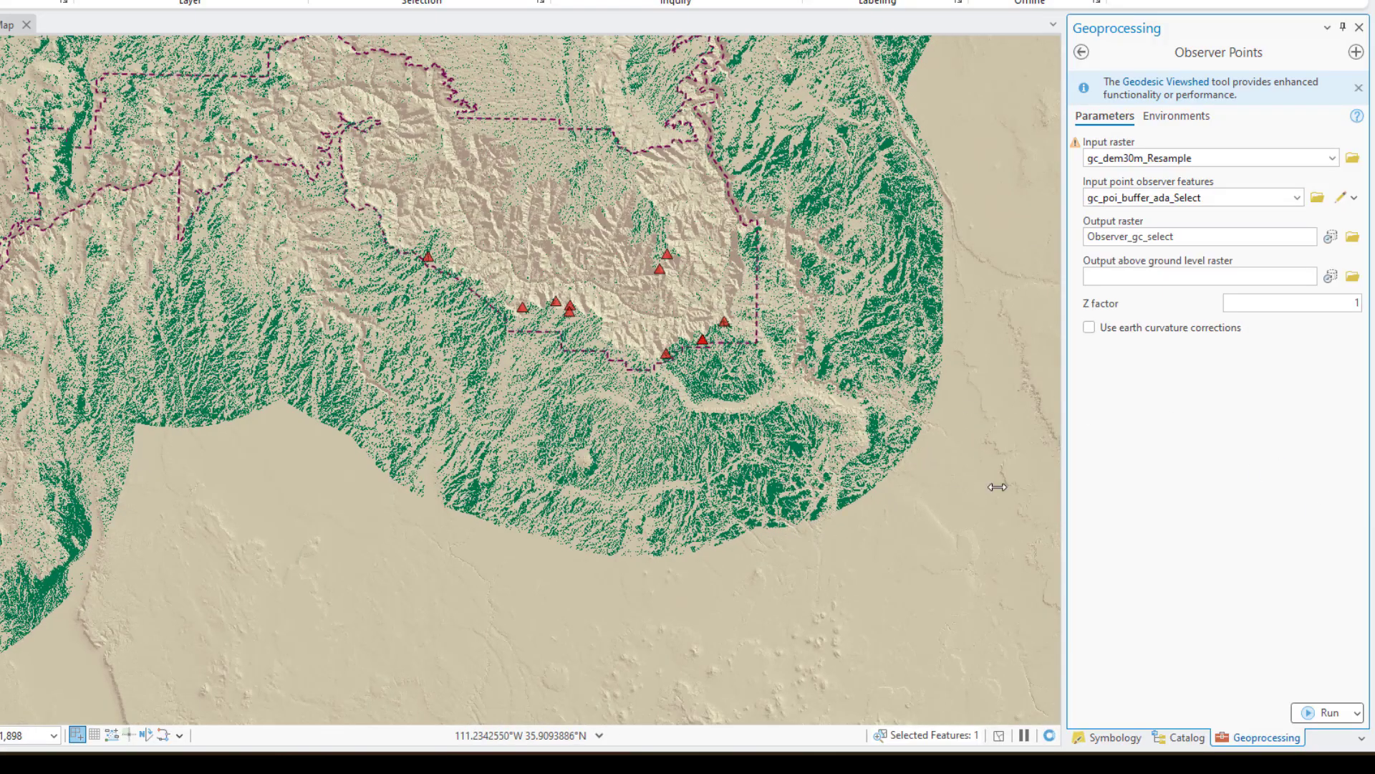
pyautogui.click(1178, 116)
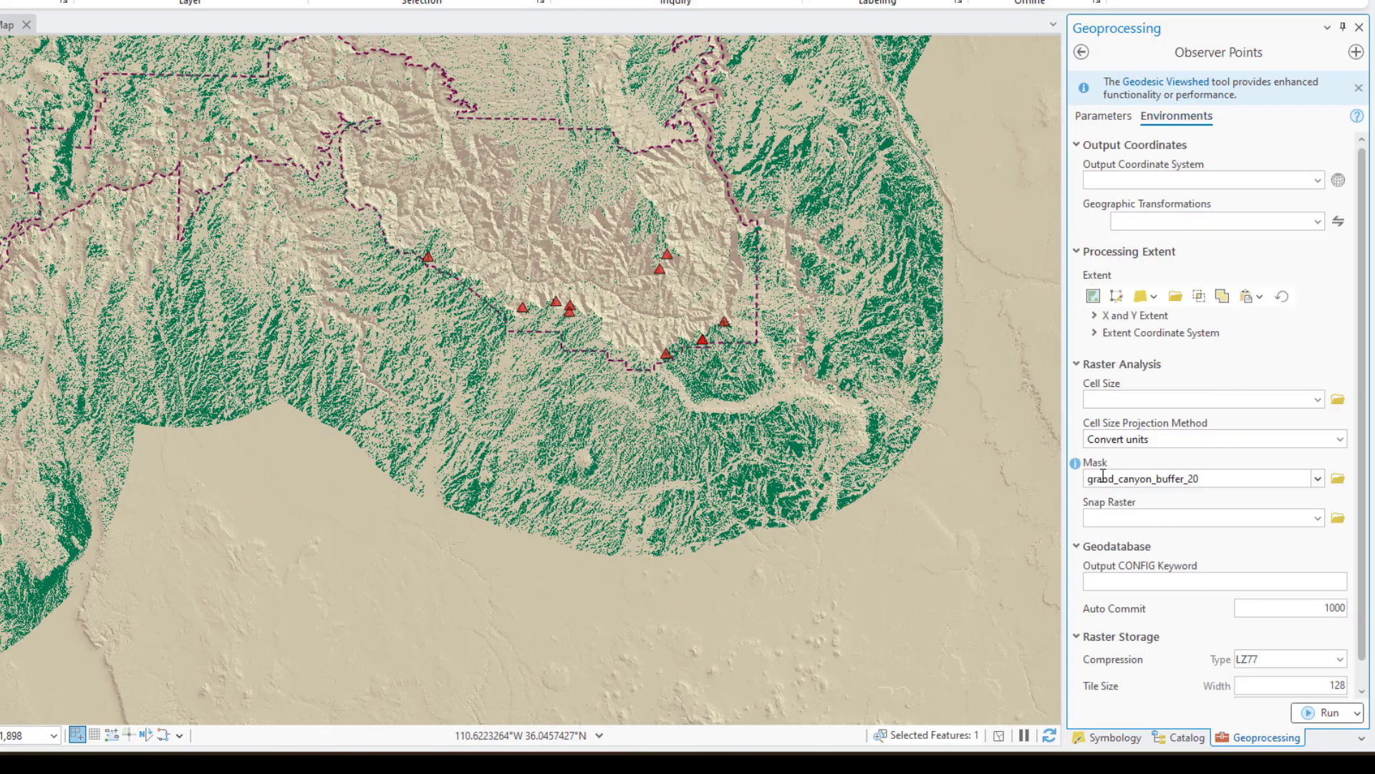
pyautogui.click(1310, 713)
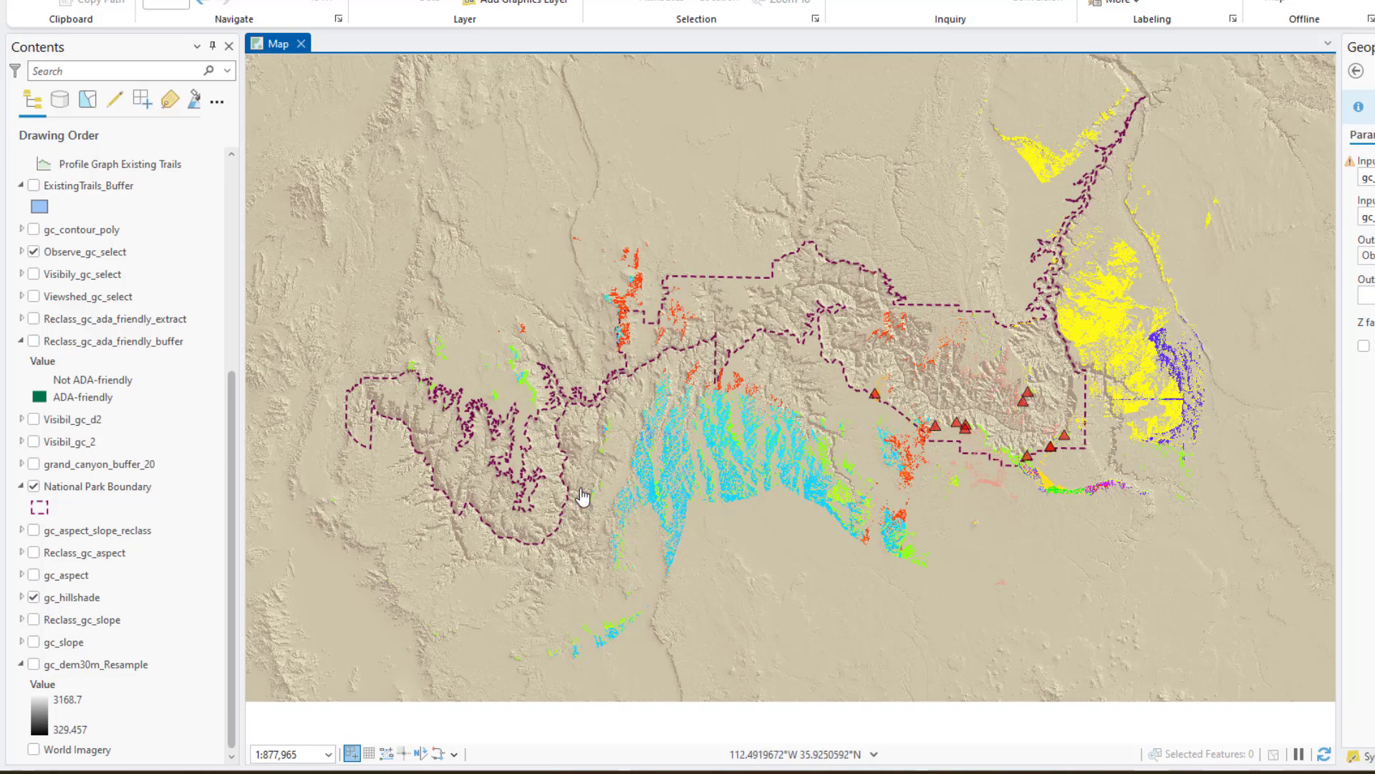
# Expand the Observe_gc_select legend and review the layer's unique-values symbology and the other primary symbology options
pyautogui.click(23, 252)
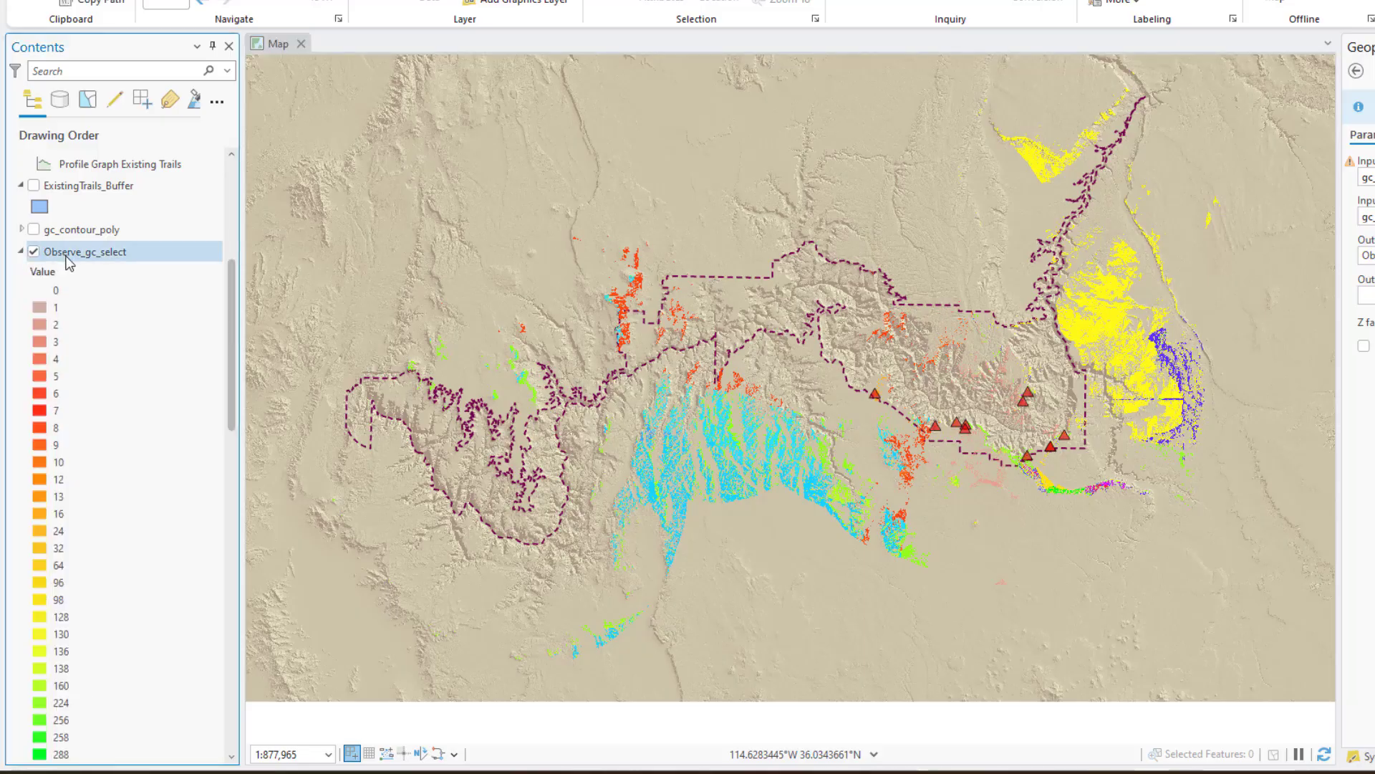
pyautogui.click(107, 254)
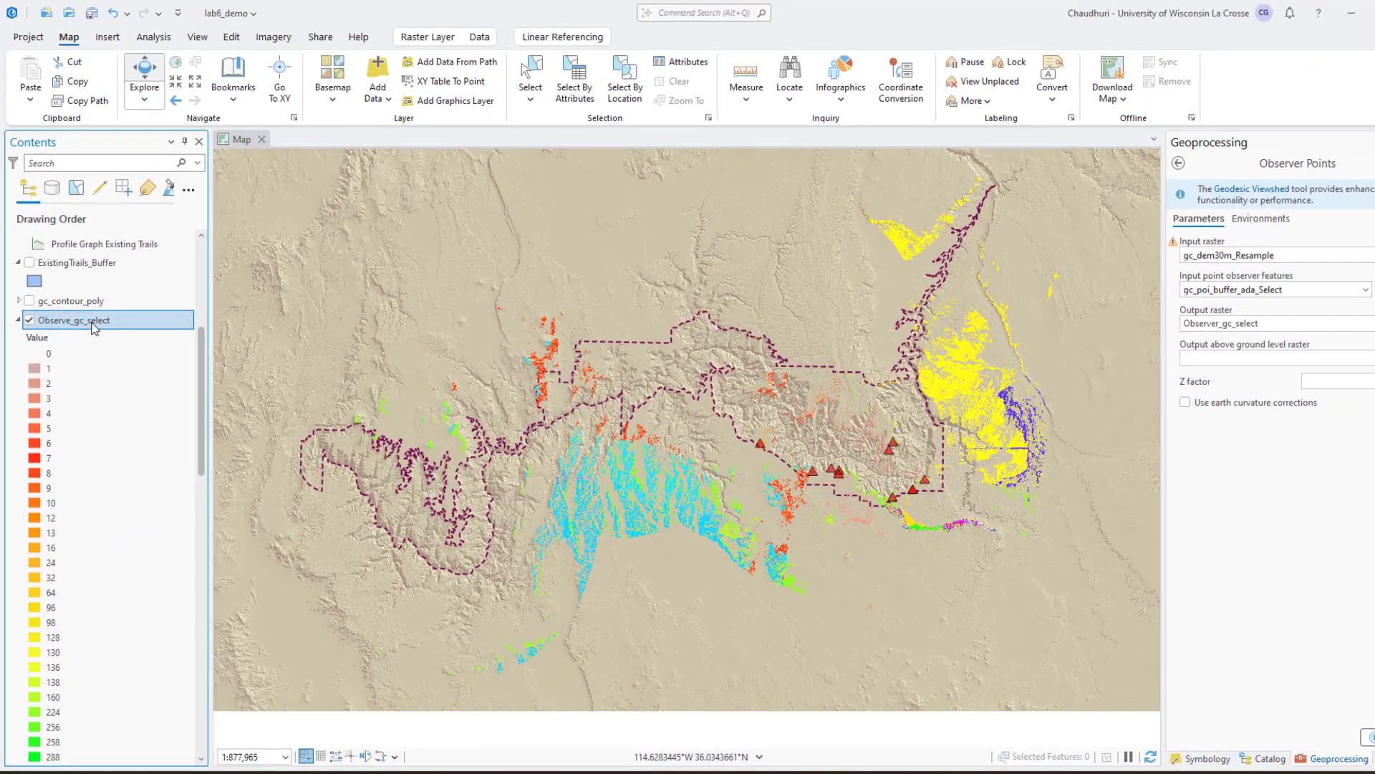
pyautogui.rightClick(106, 253)
pyautogui.click(136, 503)
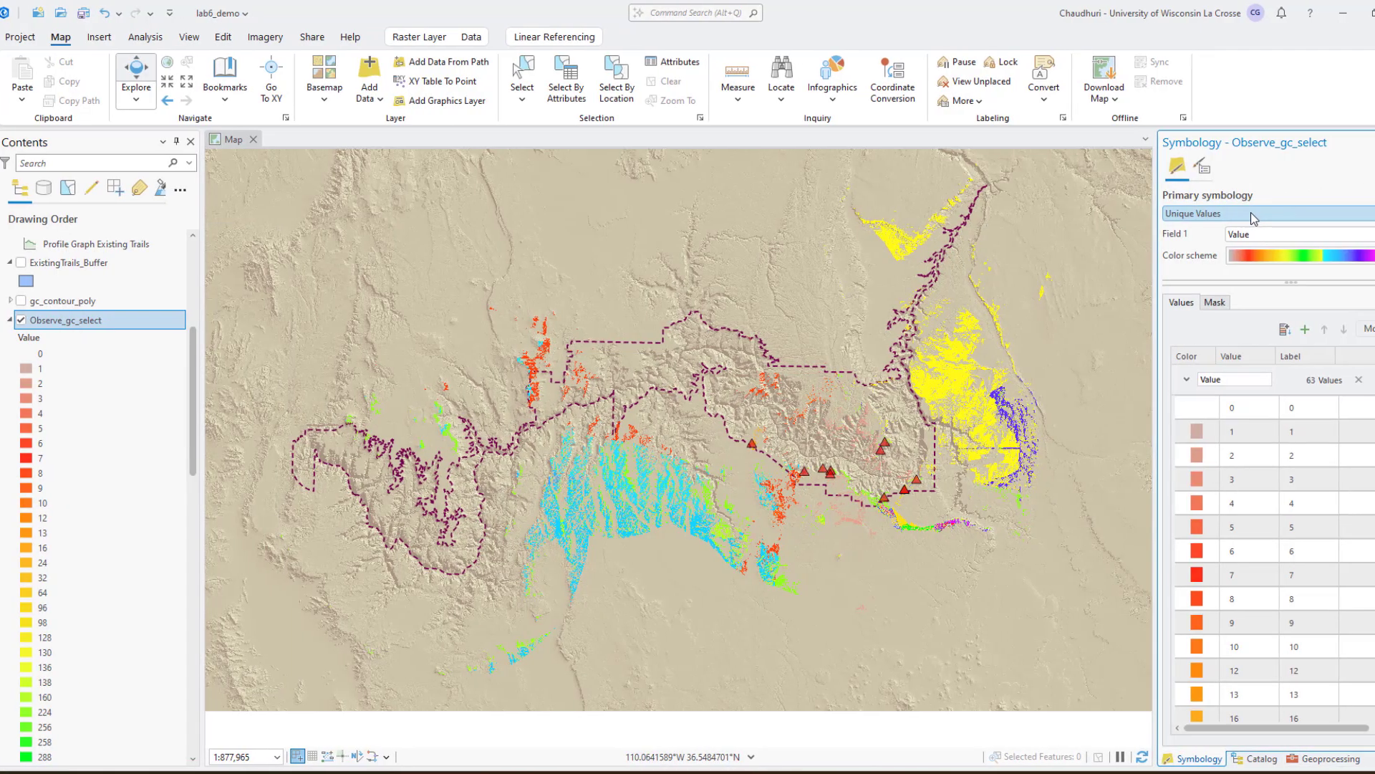
pyautogui.click(1262, 215)
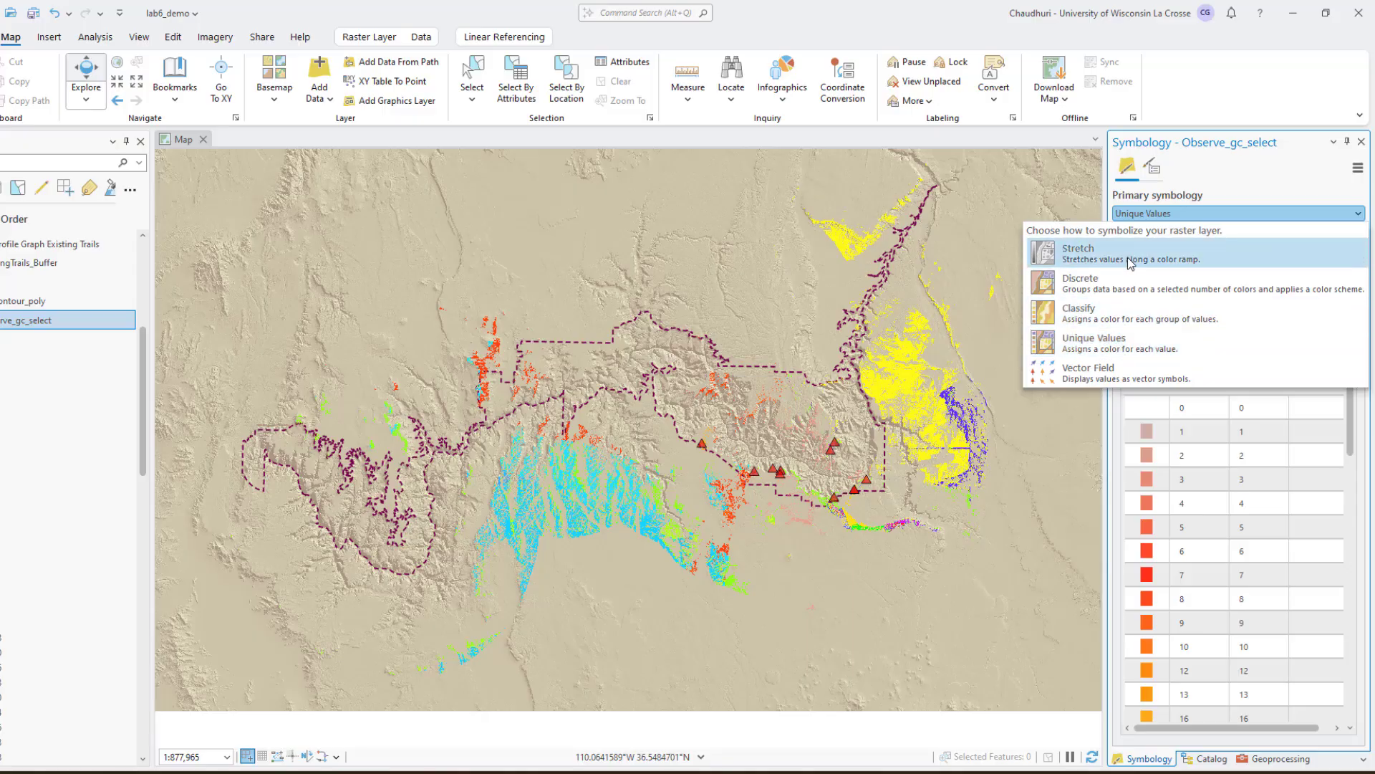
pyautogui.click(1277, 193)
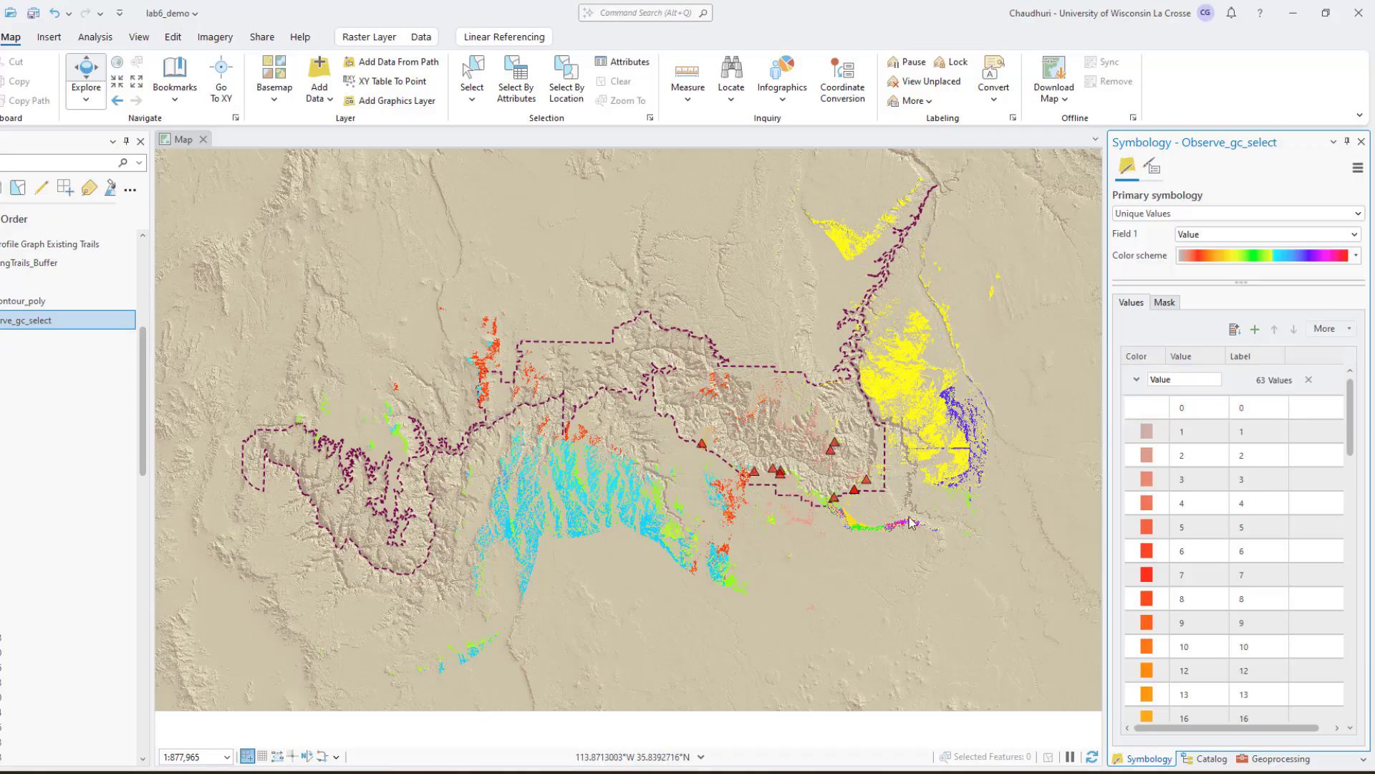
# Open the attribute table of the Observe_gc_select raster and sort its records by Count in descending order
pyautogui.rightClick(111, 321)
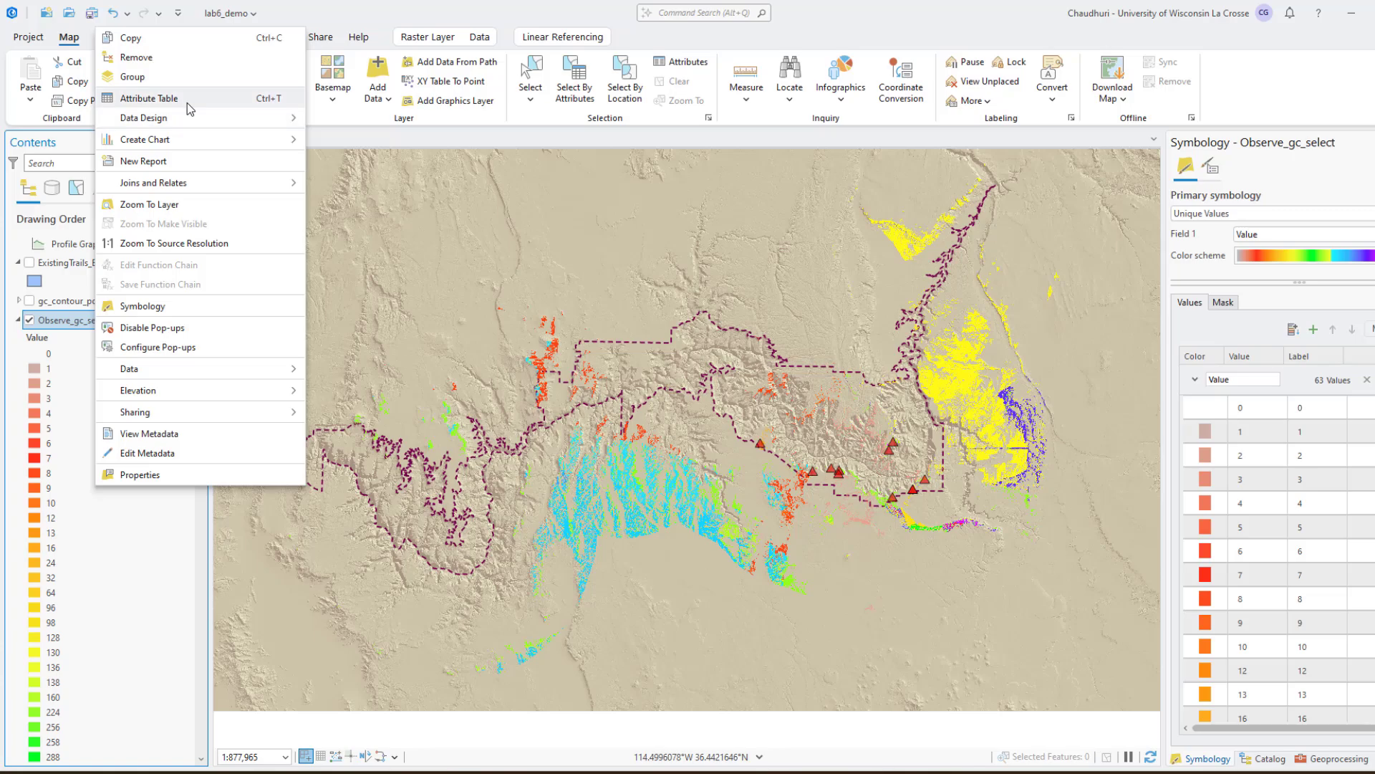
pyautogui.click(149, 98)
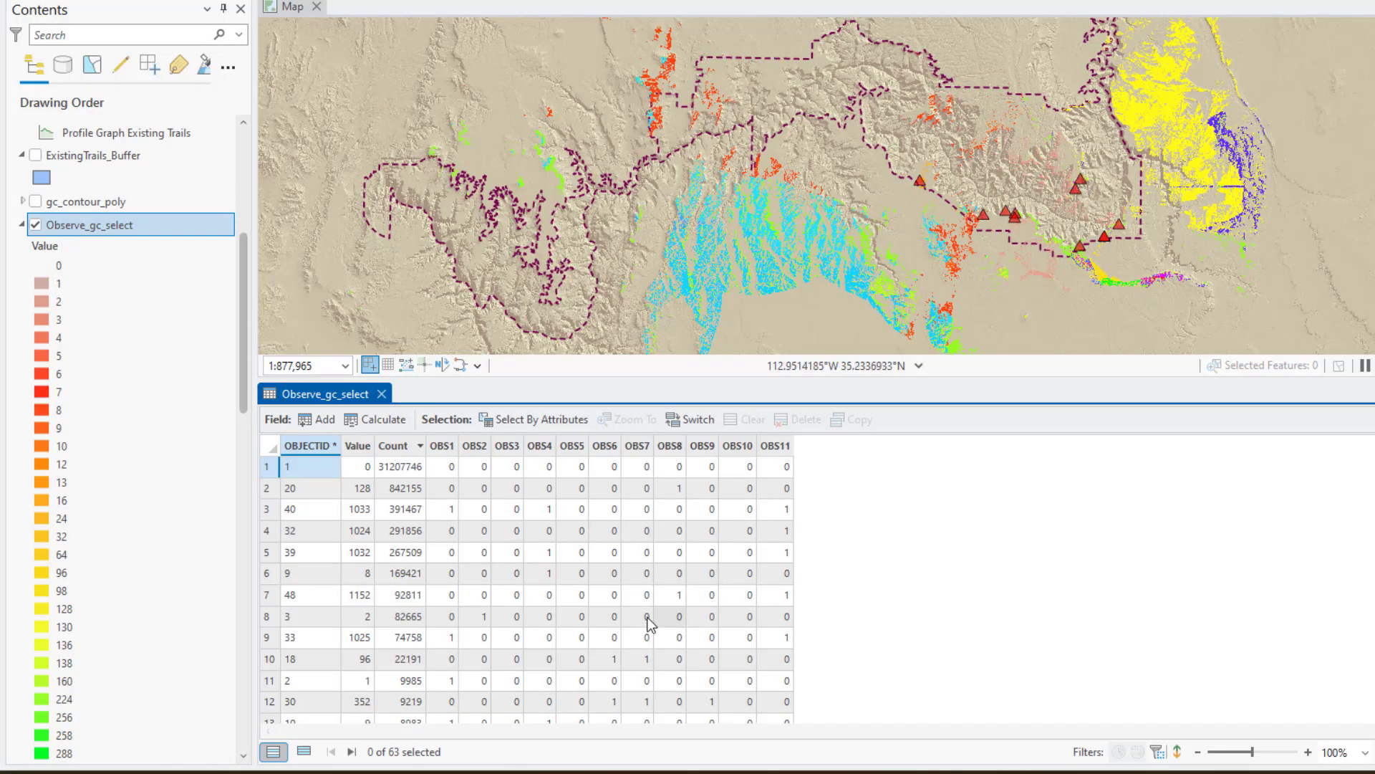
pyautogui.click(401, 450)
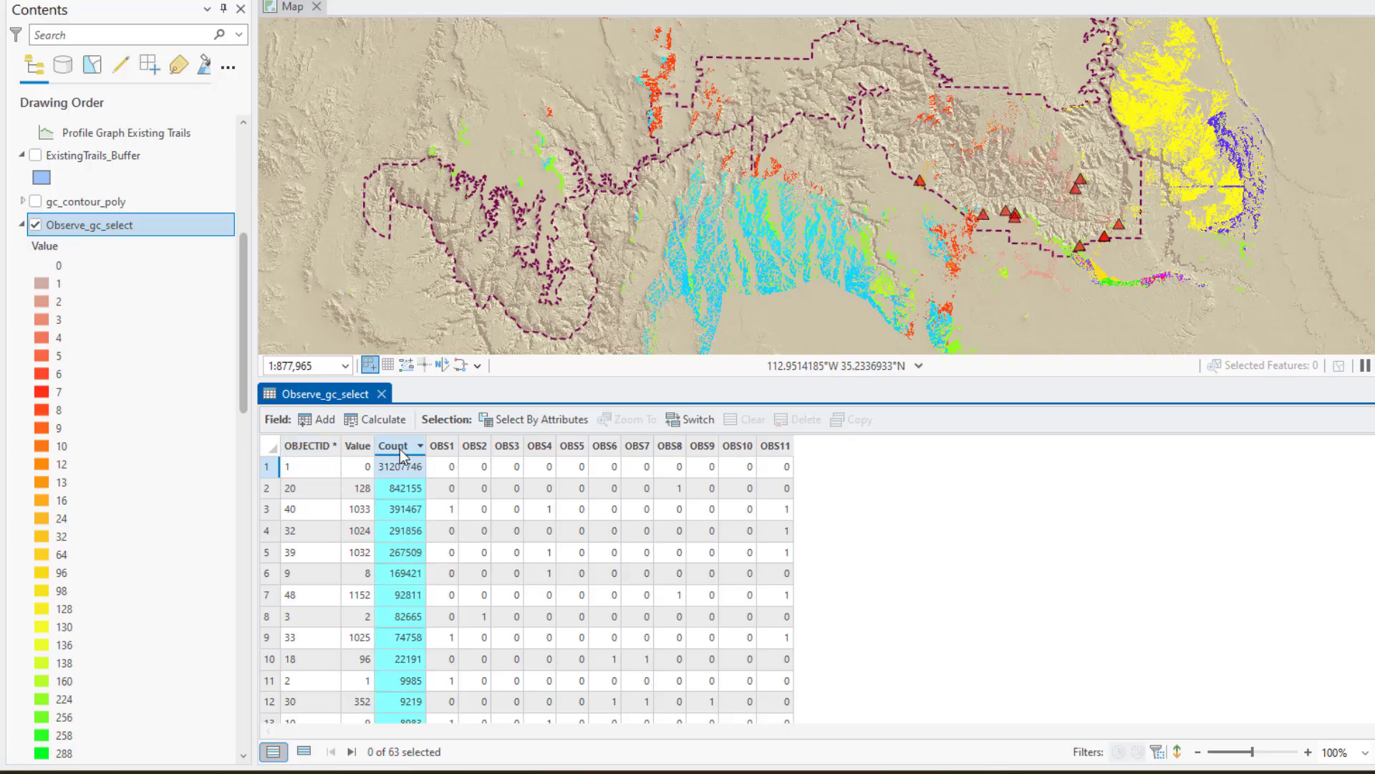
pyautogui.rightClick(403, 454)
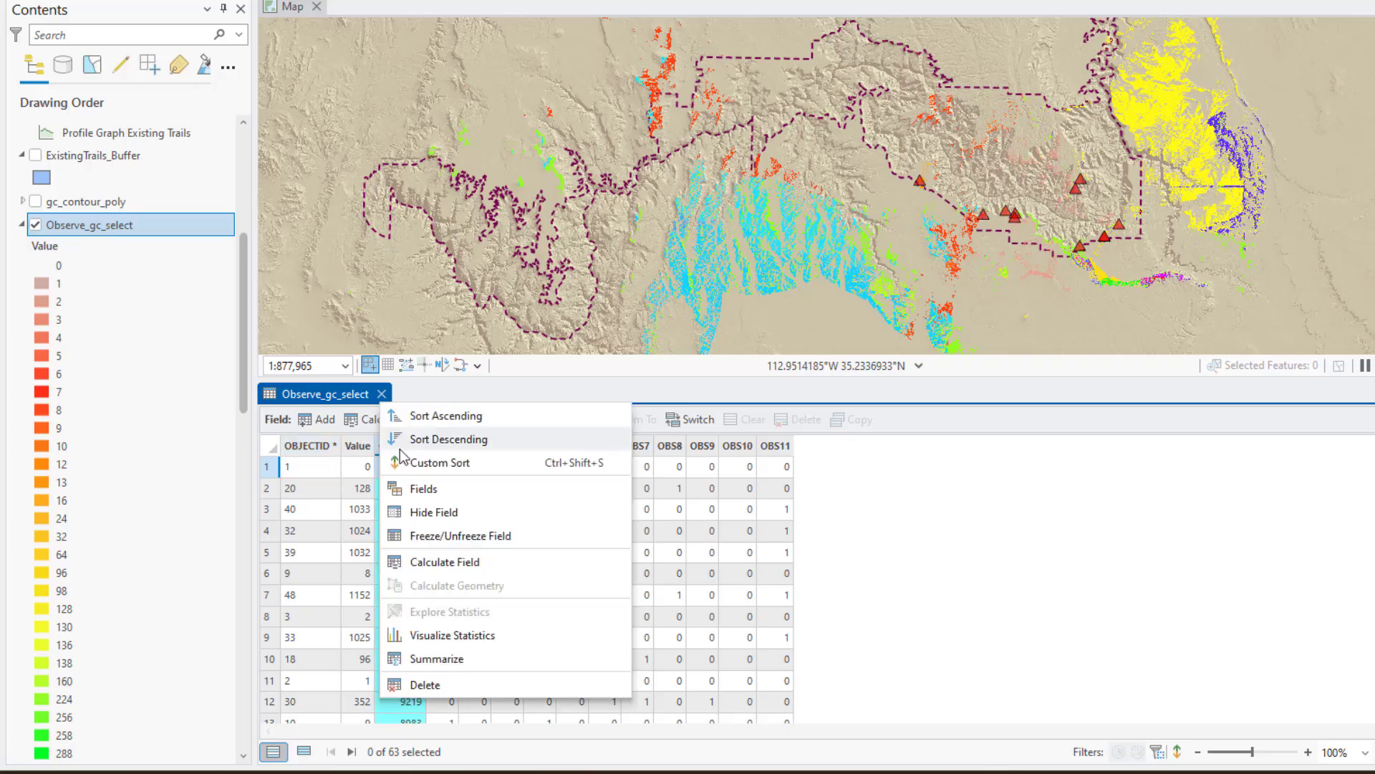
pyautogui.click(467, 440)
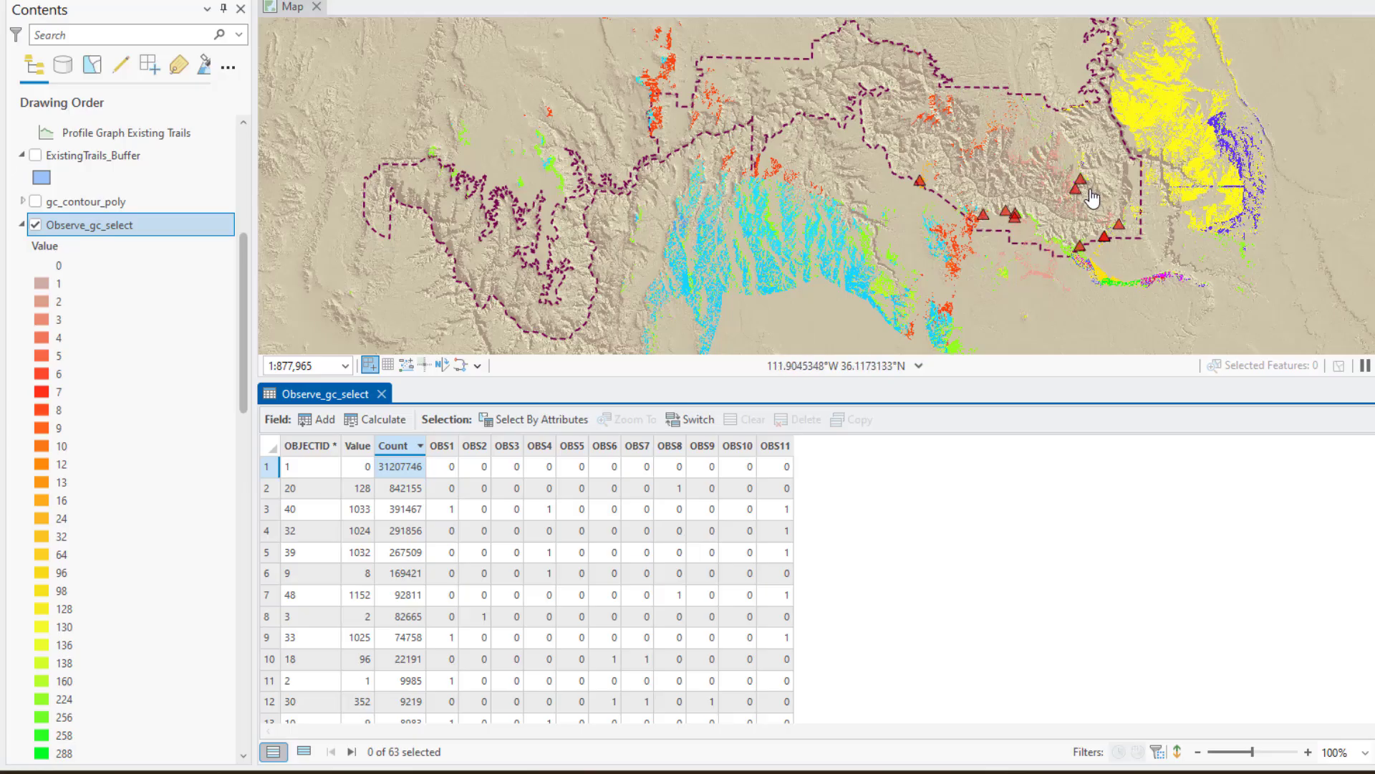
pyautogui.scroll(5, 94, 252)
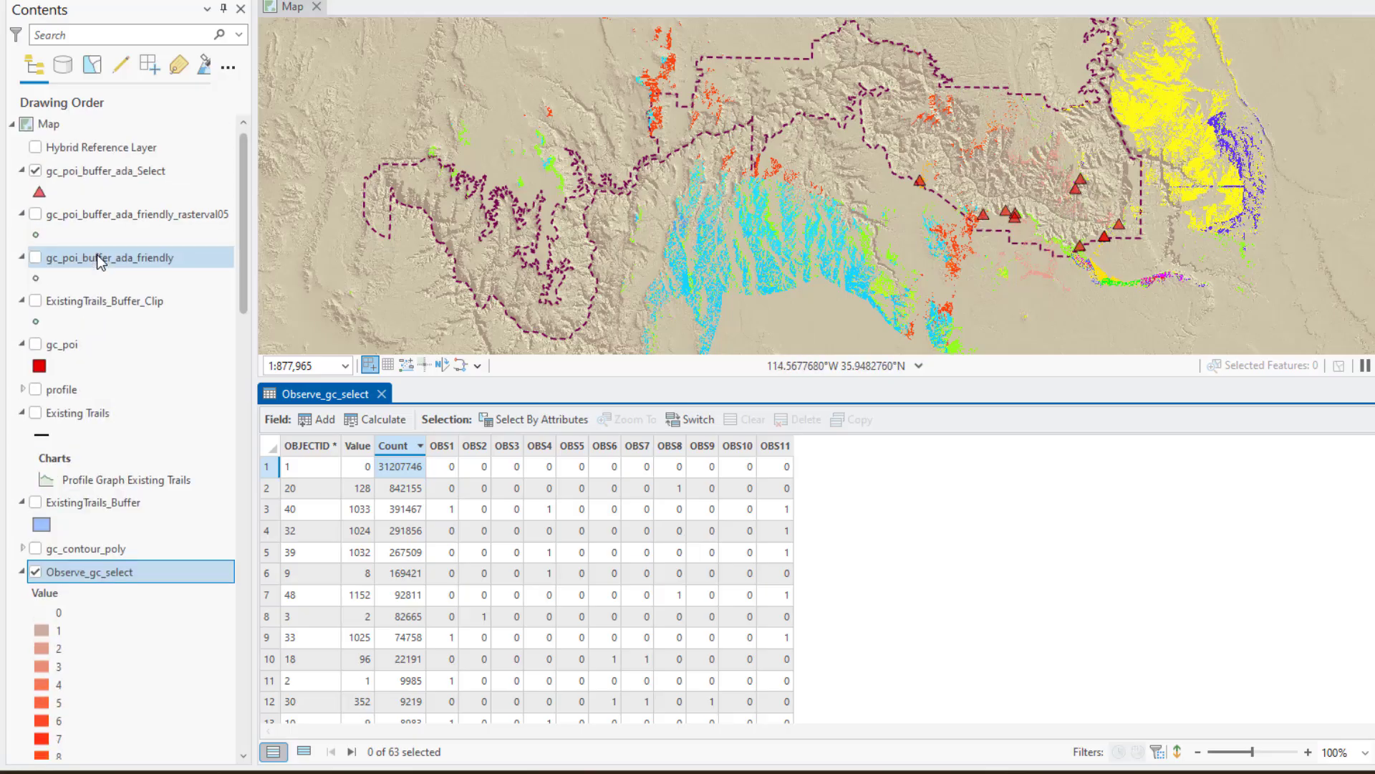
# Turn on labels for the gc_poi_buffer_ada_Select points and open the layer's attribute table
pyautogui.click(100, 176)
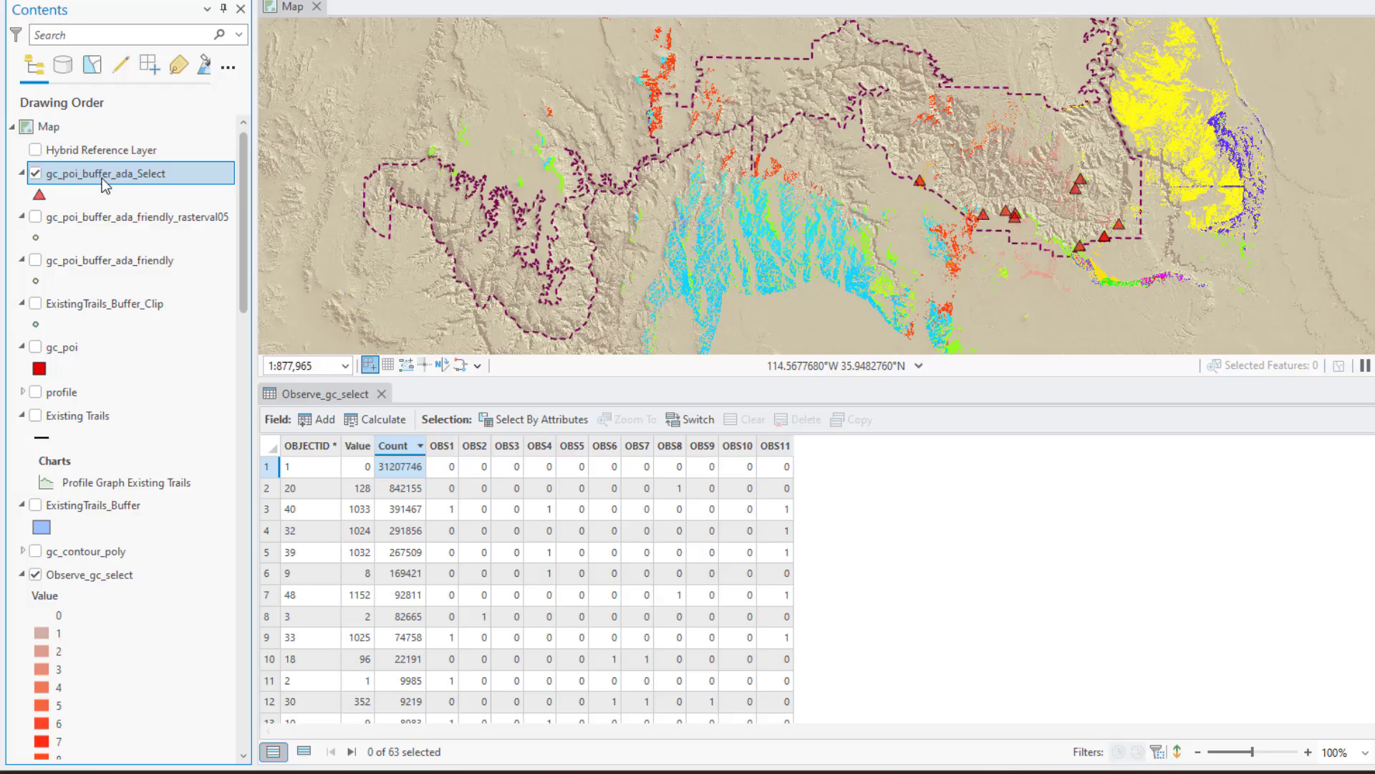
pyautogui.rightClick(165, 174)
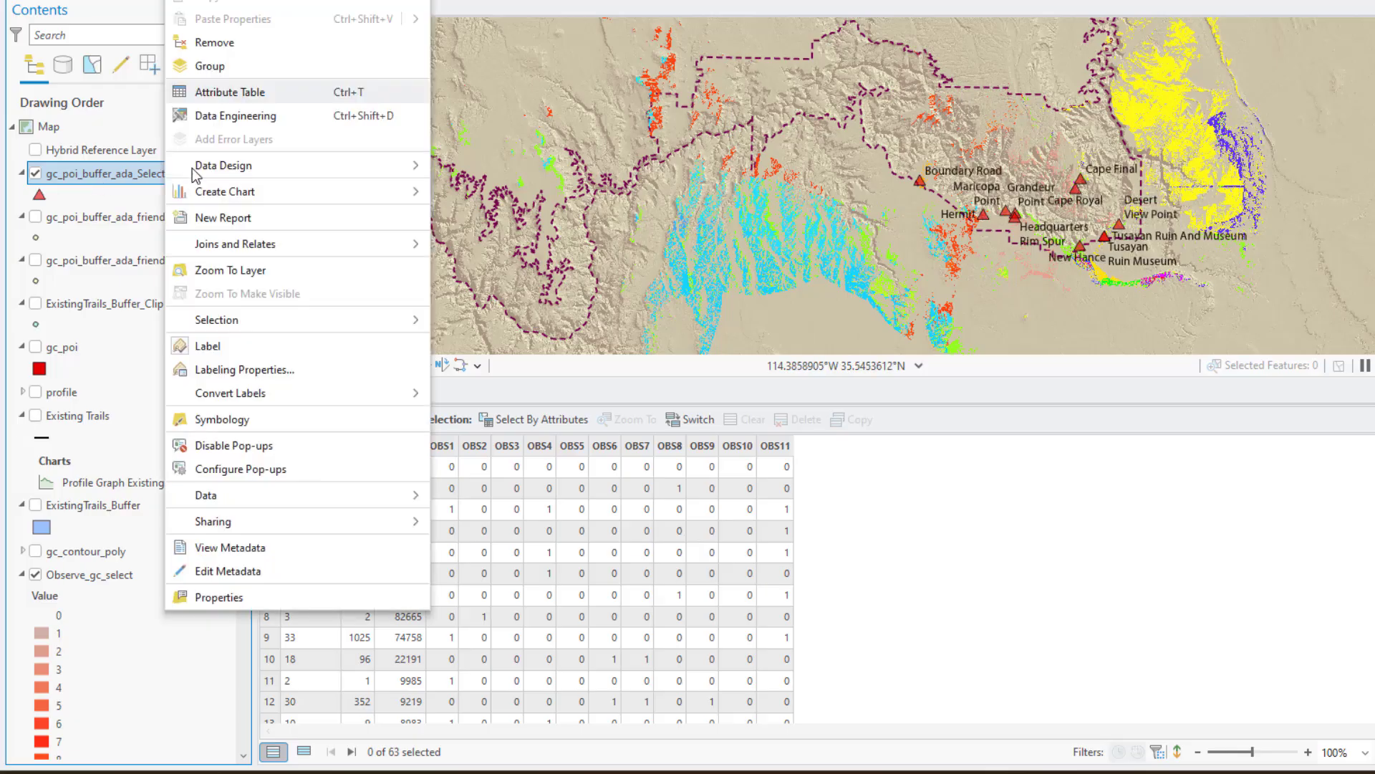
pyautogui.click(225, 93)
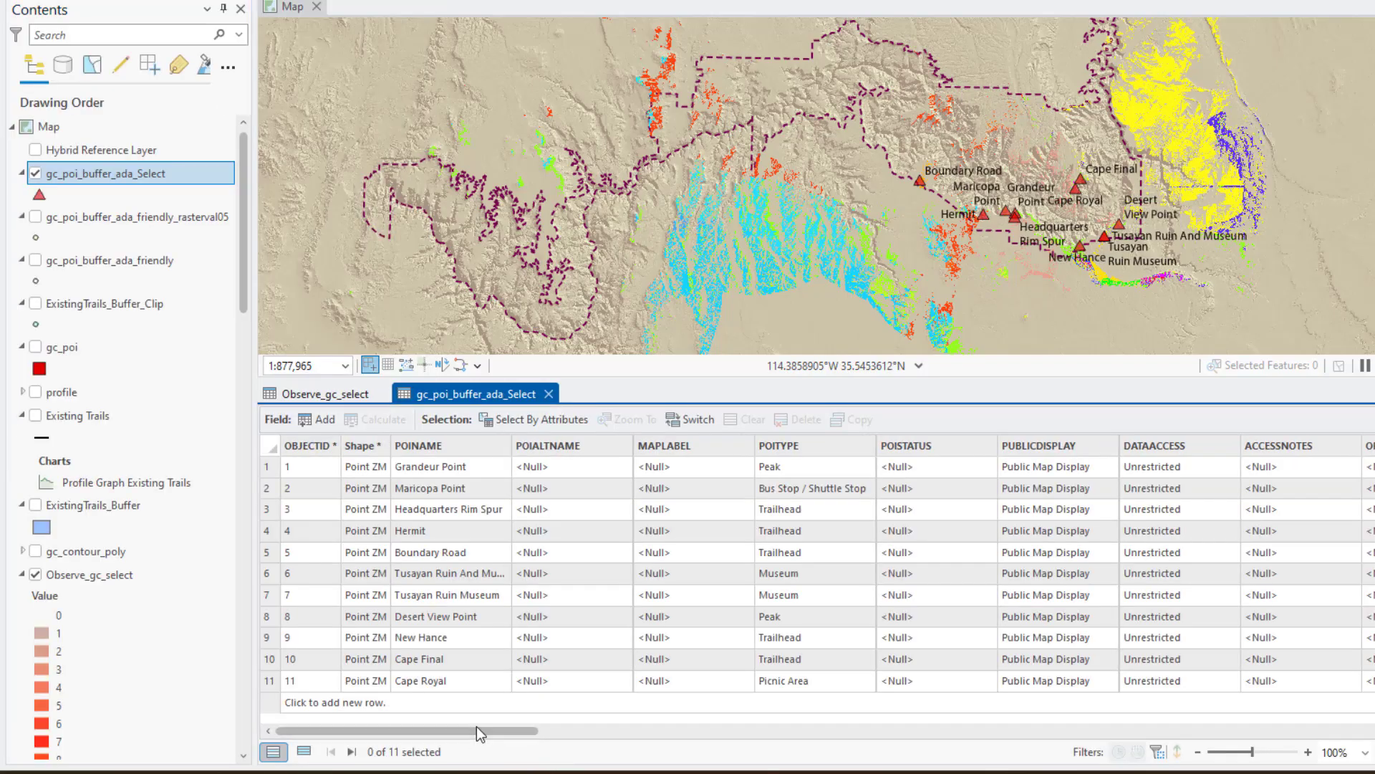
# Match the raster's OBS columns to the points' OBJECTID values, then select the Desert View Point record and zoom to it
pyautogui.click(308, 444)
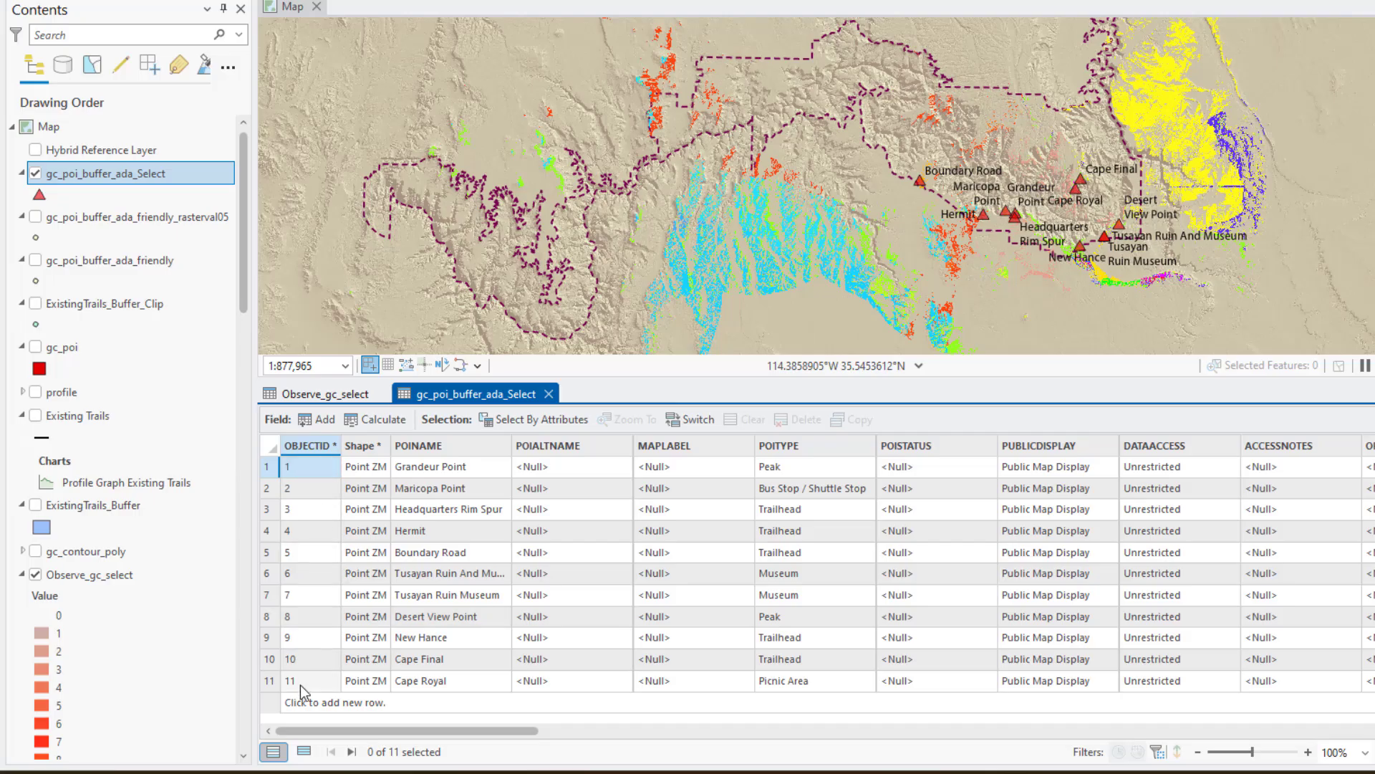
pyautogui.click(315, 393)
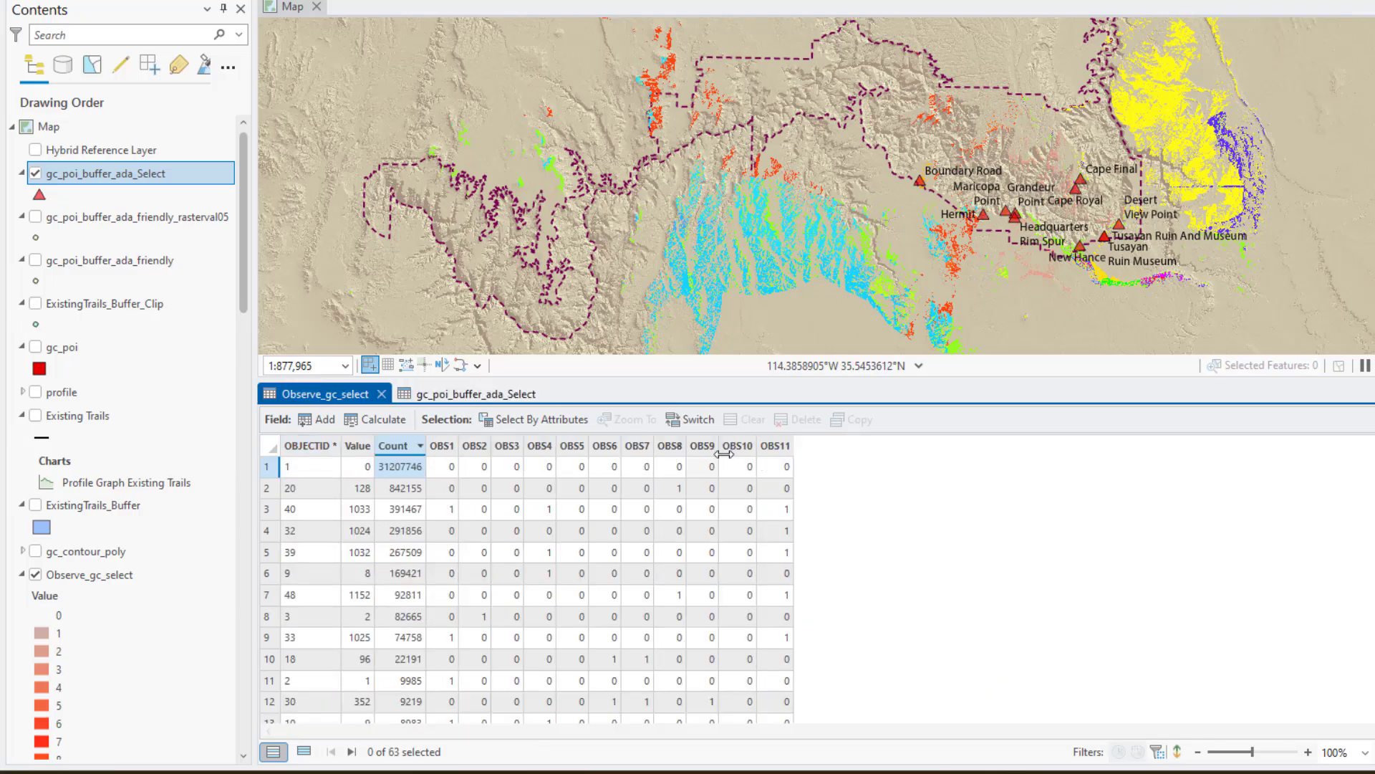
pyautogui.click(477, 396)
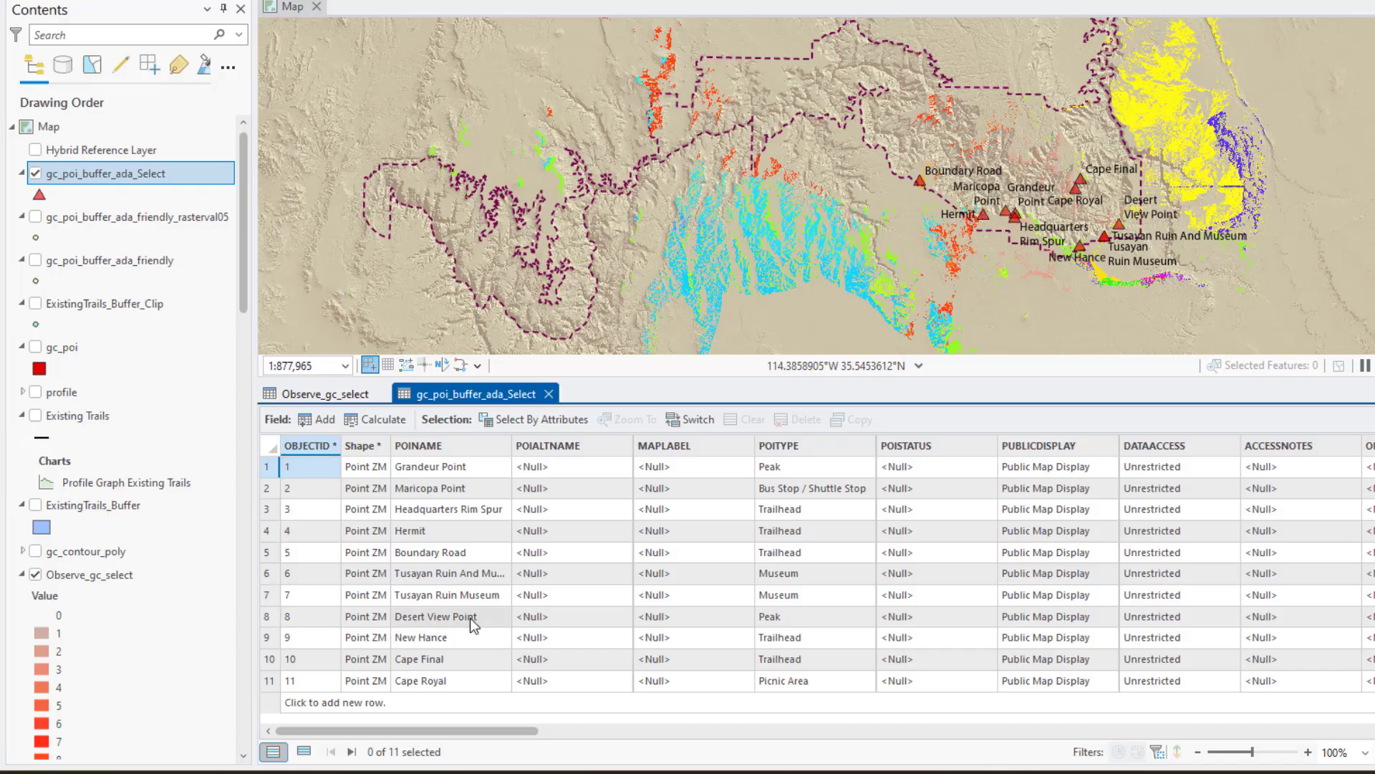
pyautogui.doubleClick(265, 619)
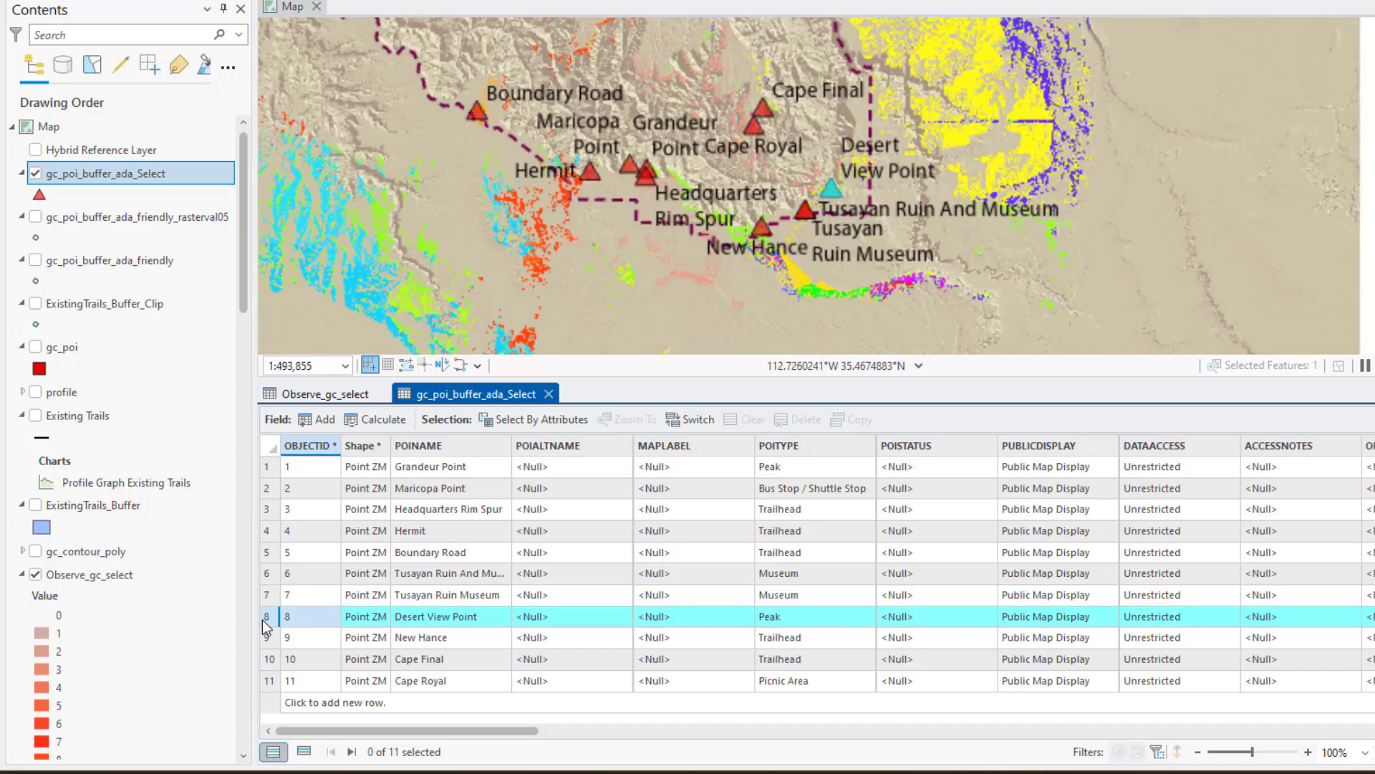
pyautogui.scroll(2, 819, 187)
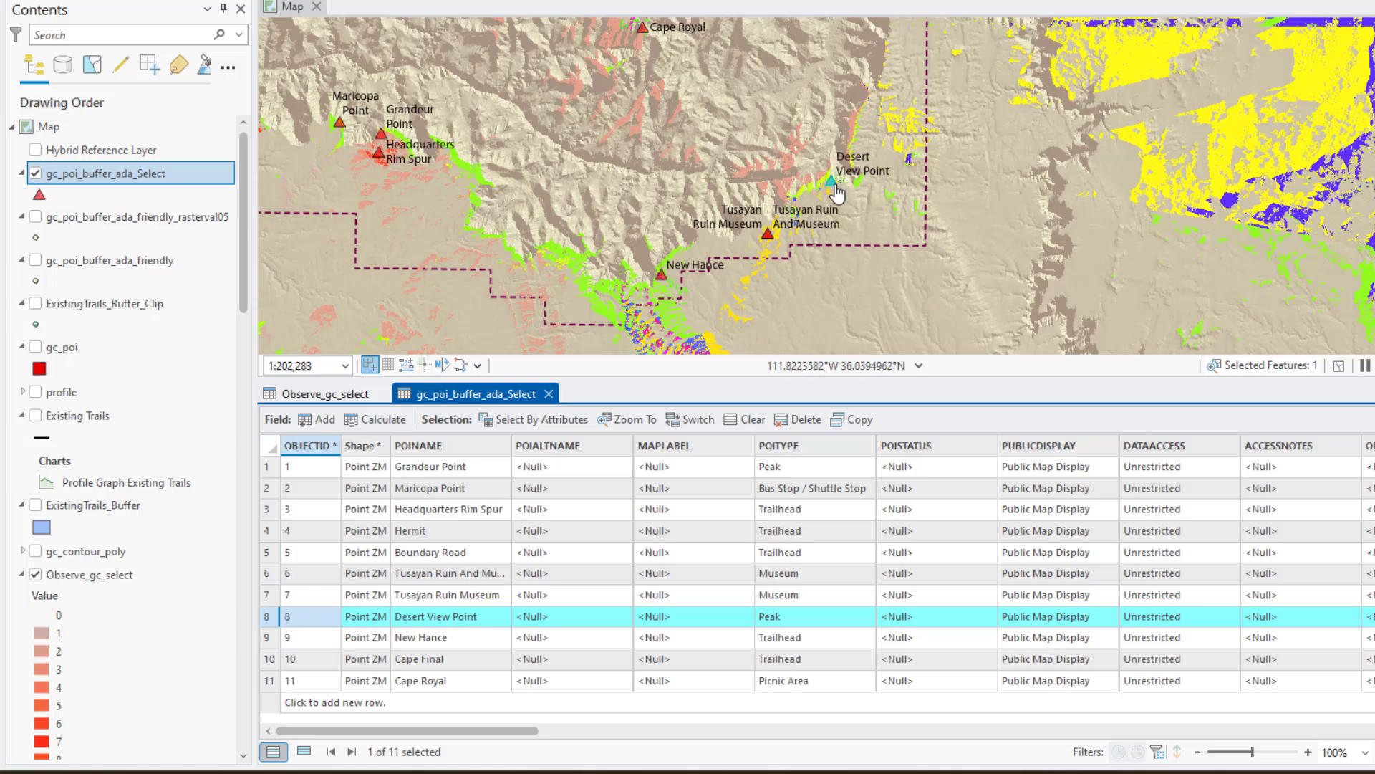
# Select the Observe_gc_select record with Value 128 and examine on the map the terrain seen only from OBS8
pyautogui.click(322, 395)
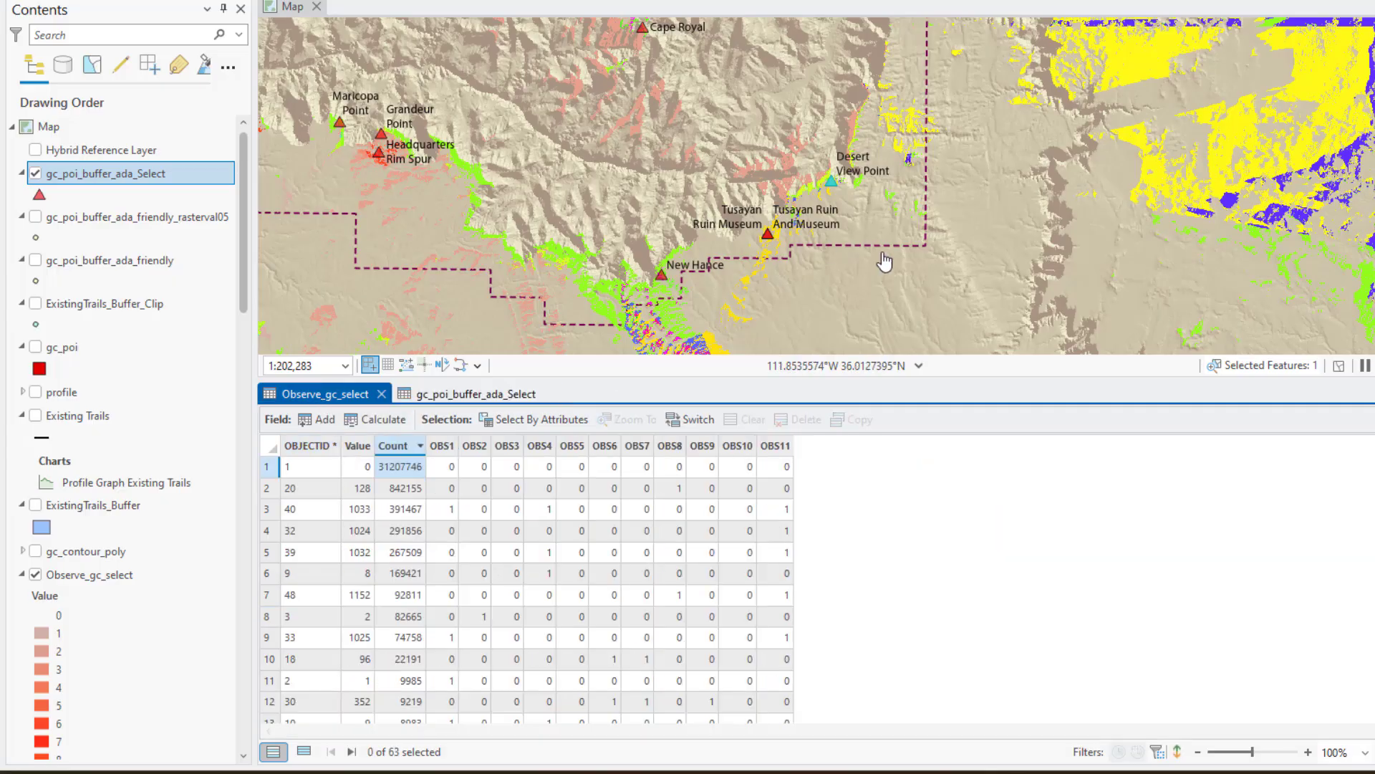
pyautogui.scroll(-2, 869, 265)
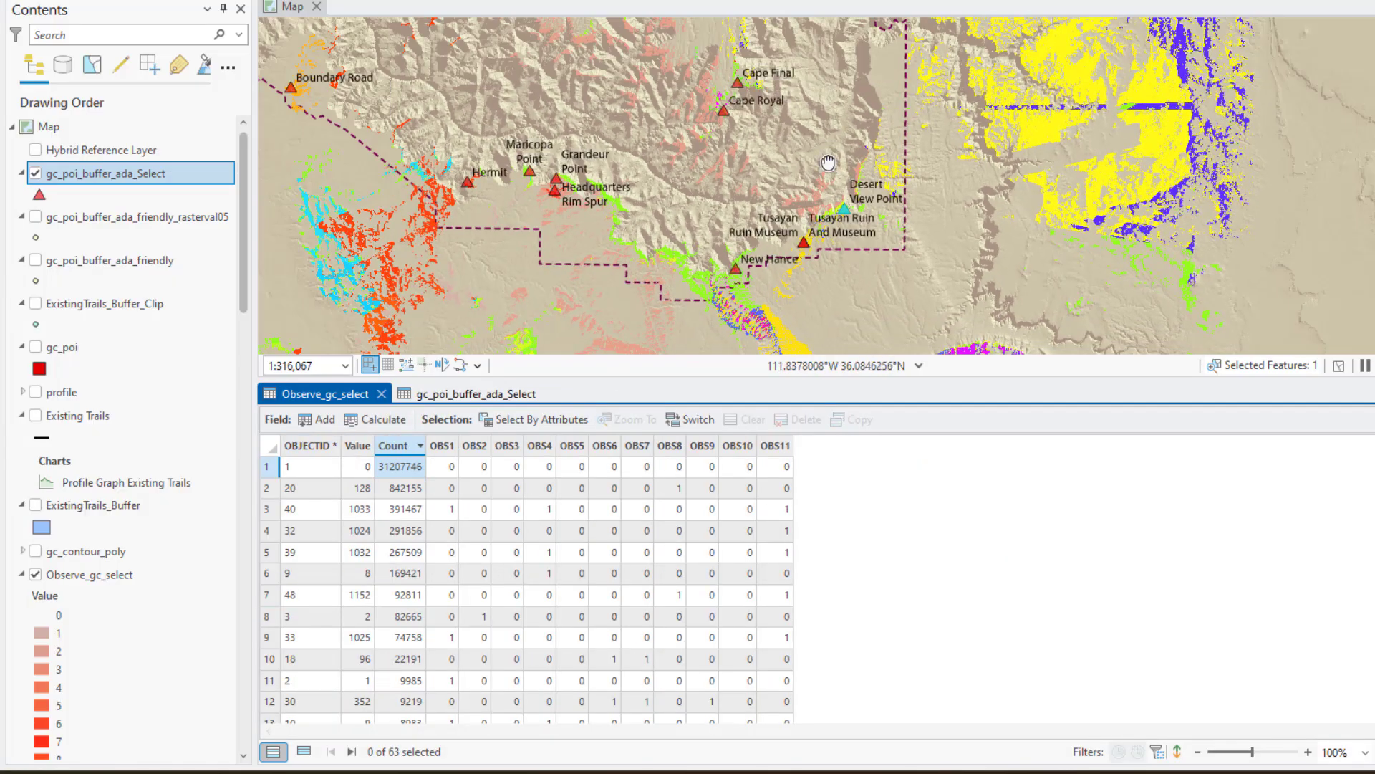
pyautogui.moveTo(828, 163); pyautogui.dragTo(823, 226)
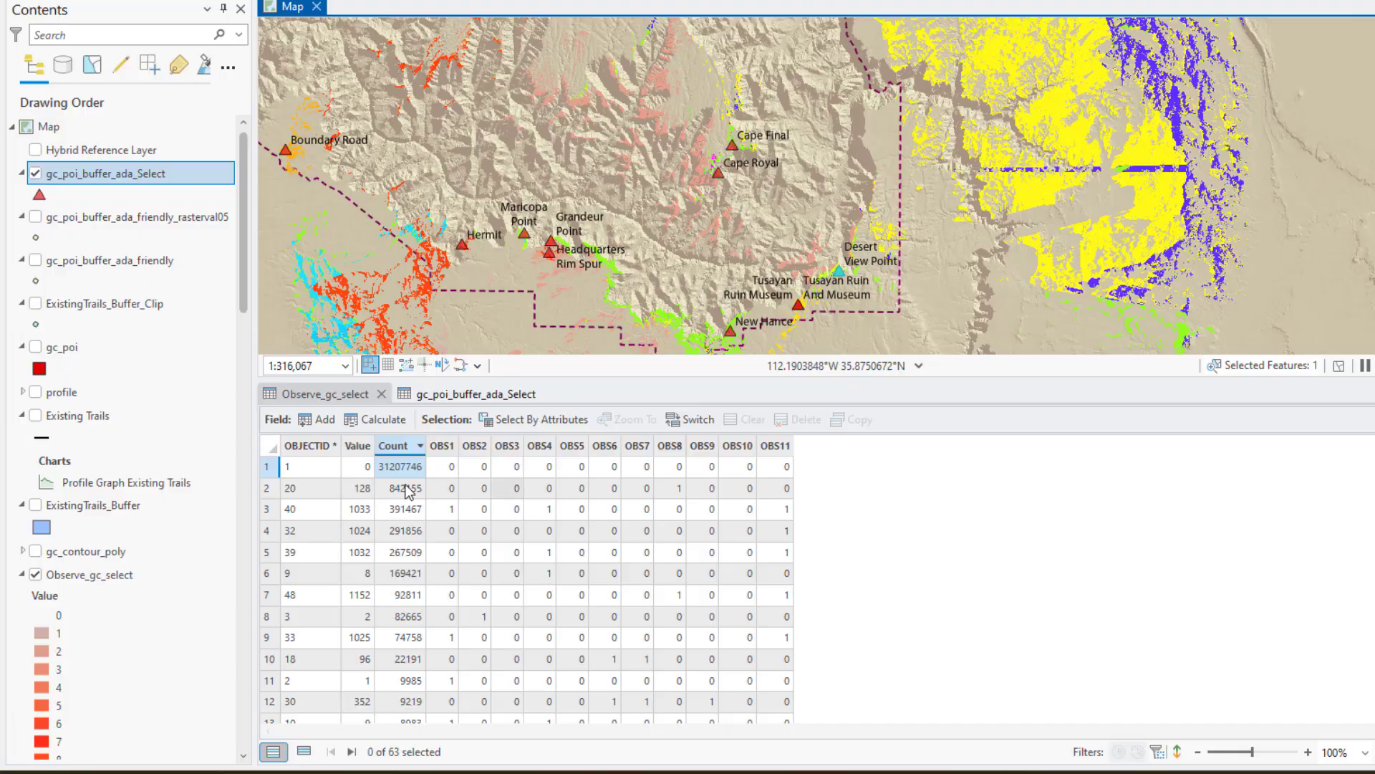
pyautogui.click(333, 396)
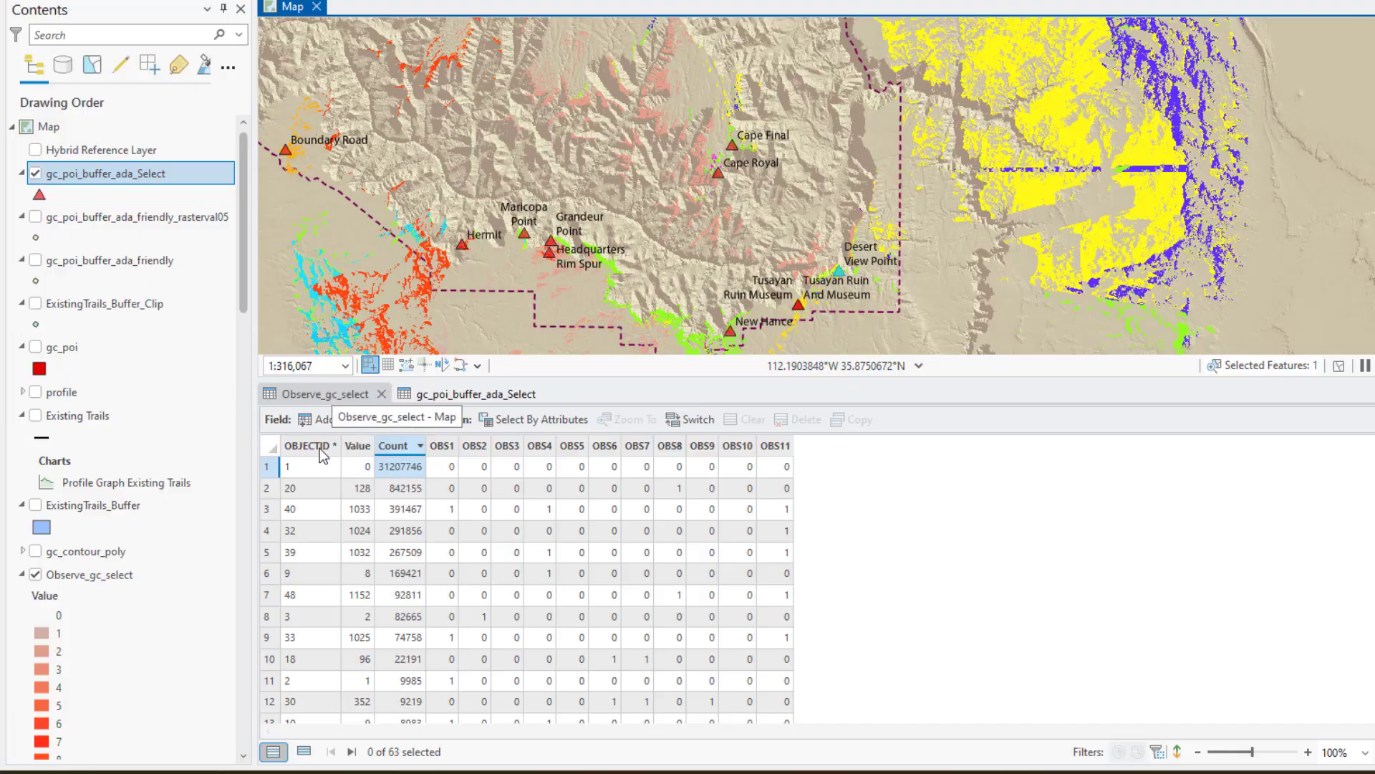
pyautogui.click(270, 492)
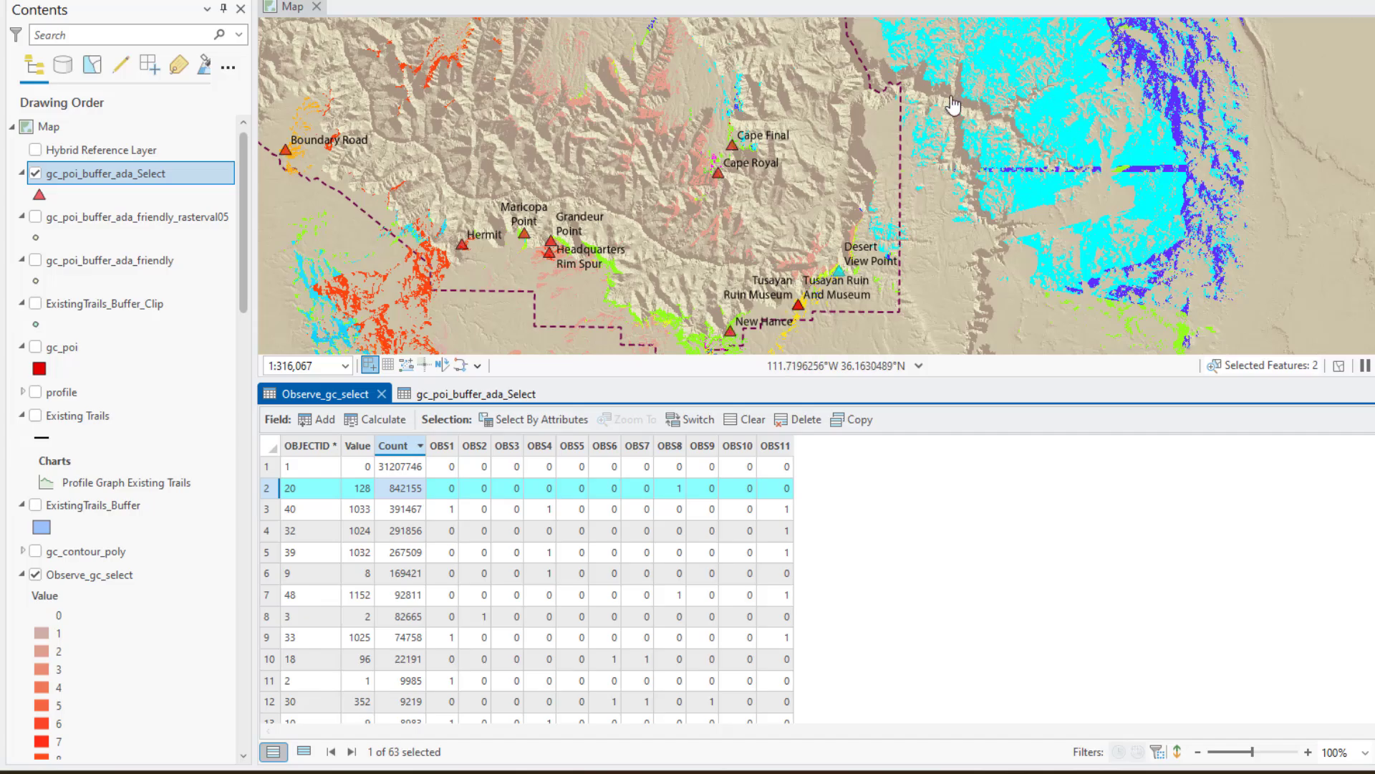
pyautogui.moveTo(977, 226); pyautogui.dragTo(1110, 241)
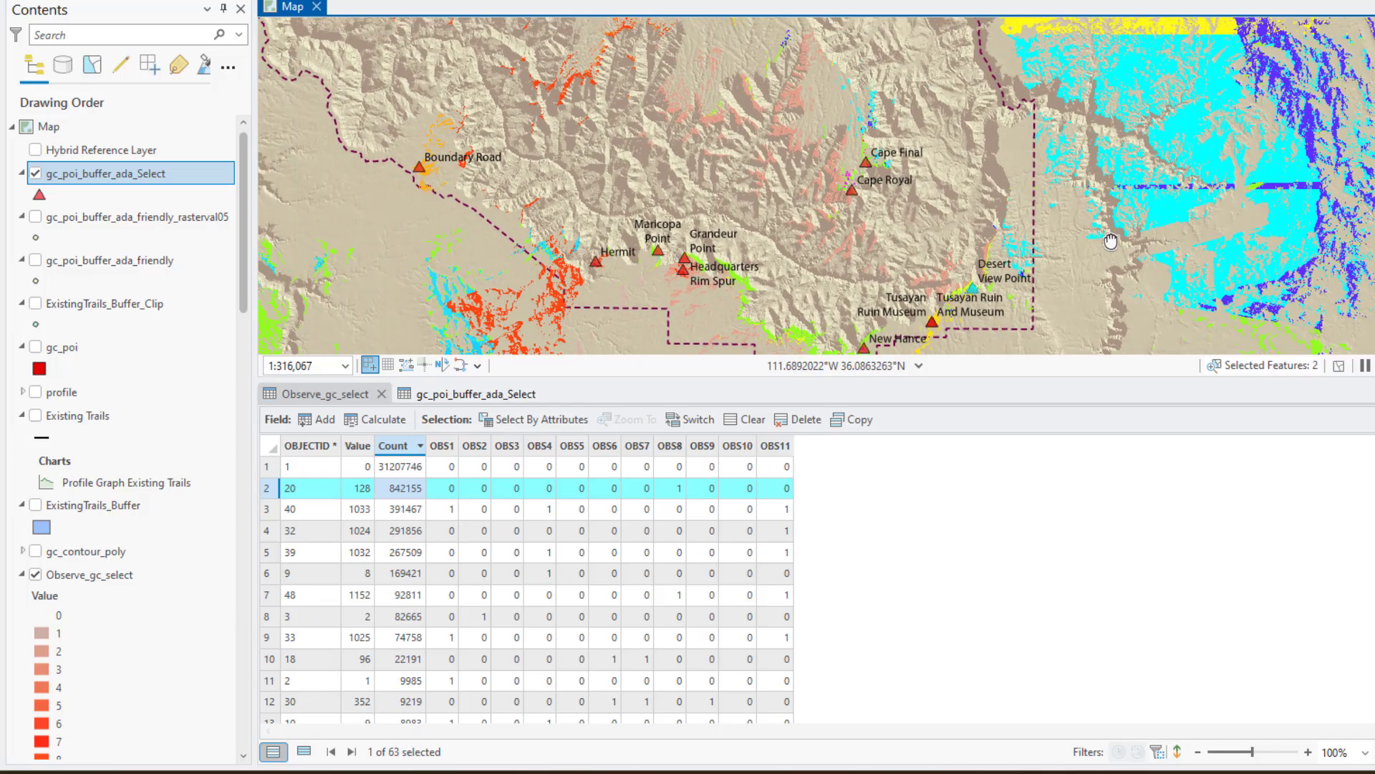
pyautogui.scroll(-3, 716, 227)
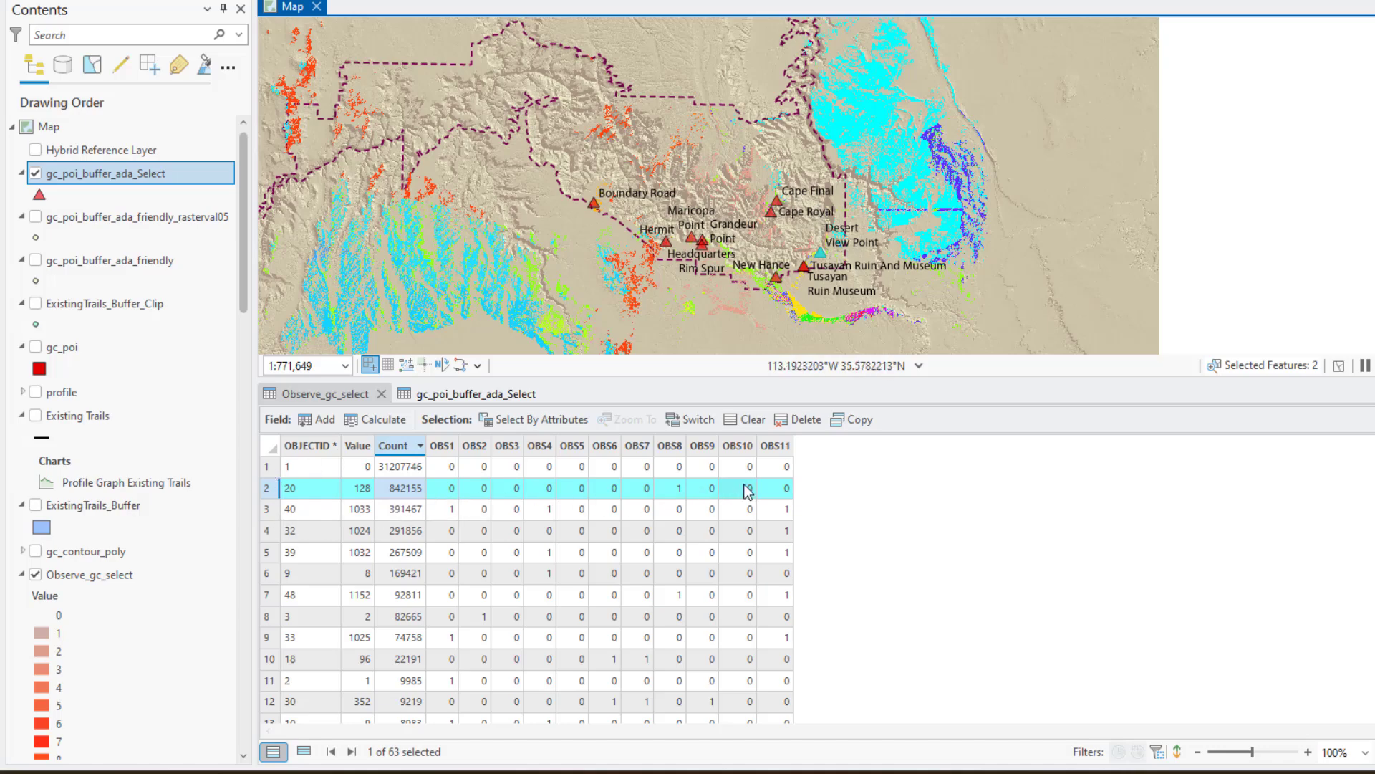
# Select the Observe_gc_select record with Value 1033 and look up the points matching OBS1, OBS4 and OBS11 in the gc_poi_buffer_ada_Select table
pyautogui.click(267, 513)
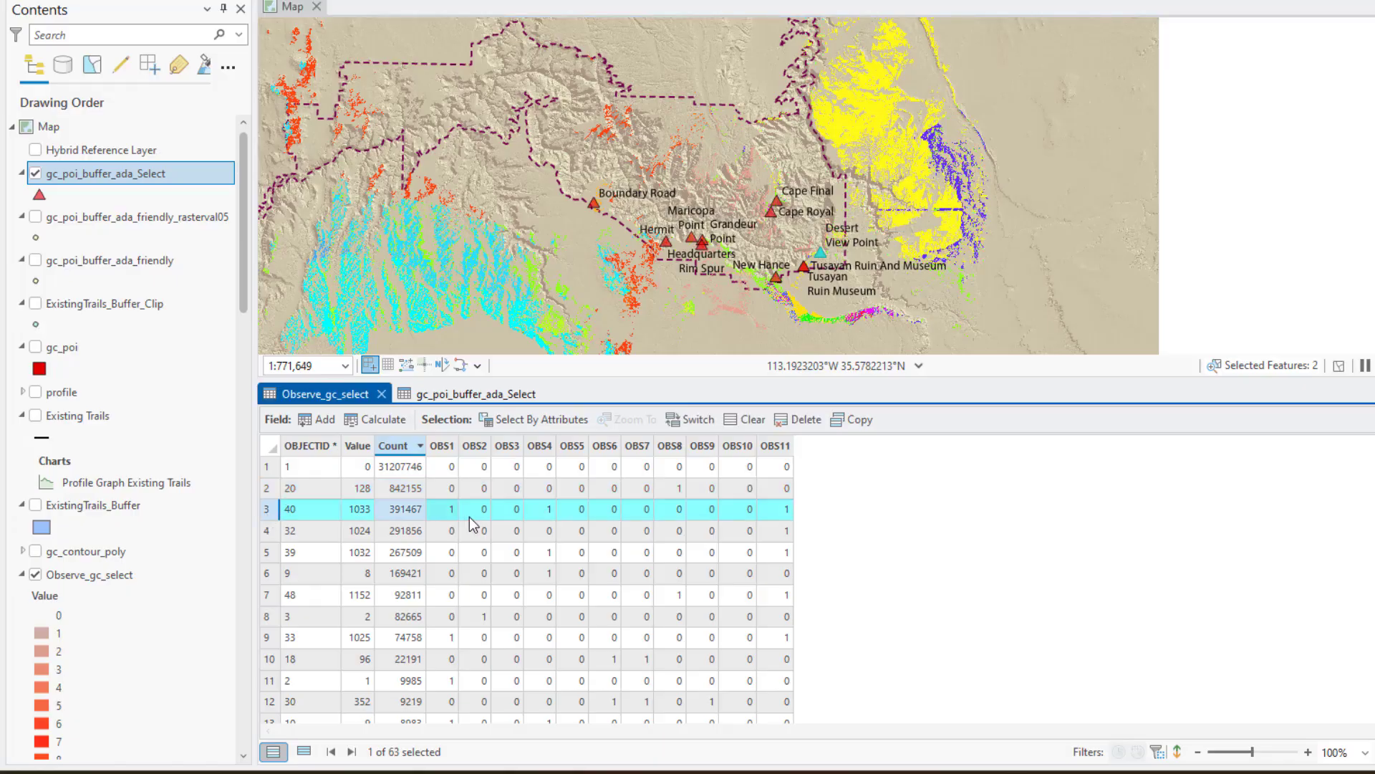
pyautogui.click(455, 393)
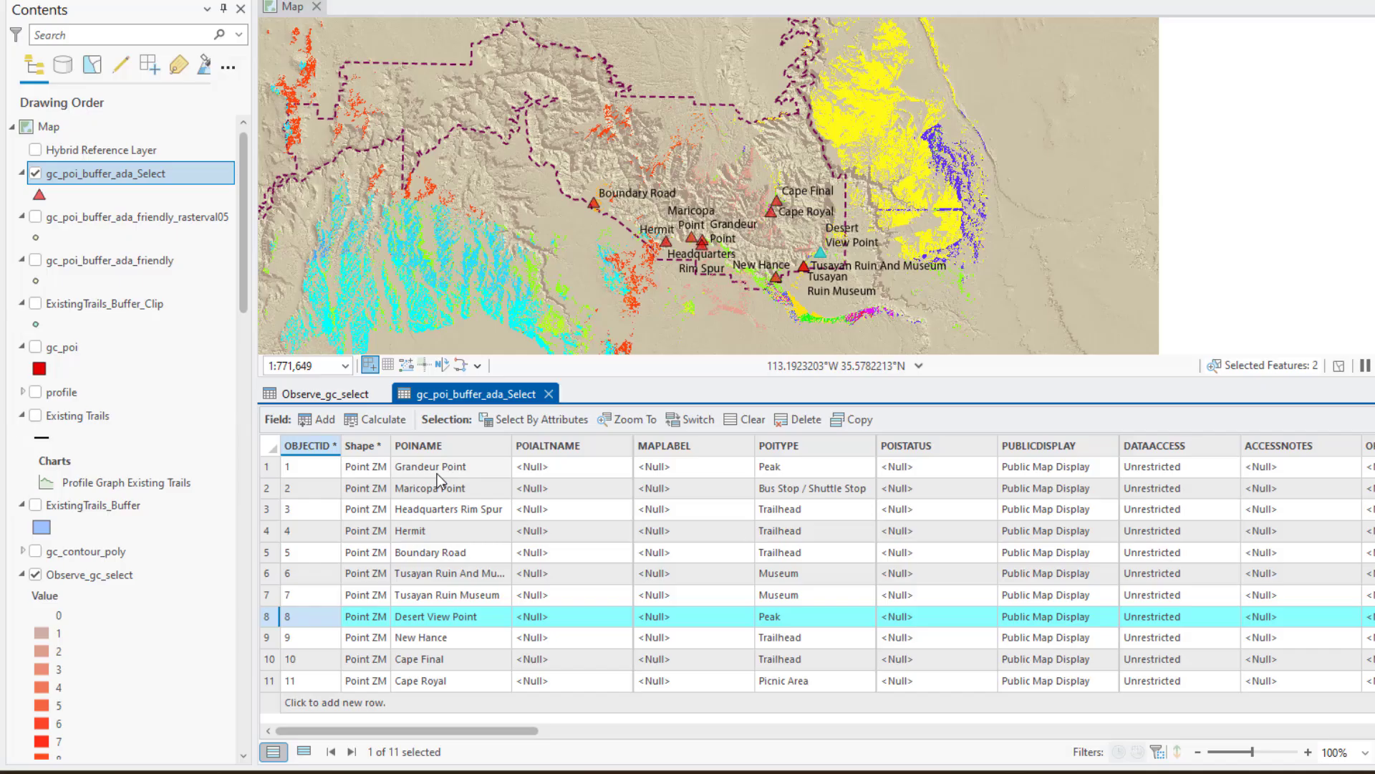
pyautogui.click(350, 398)
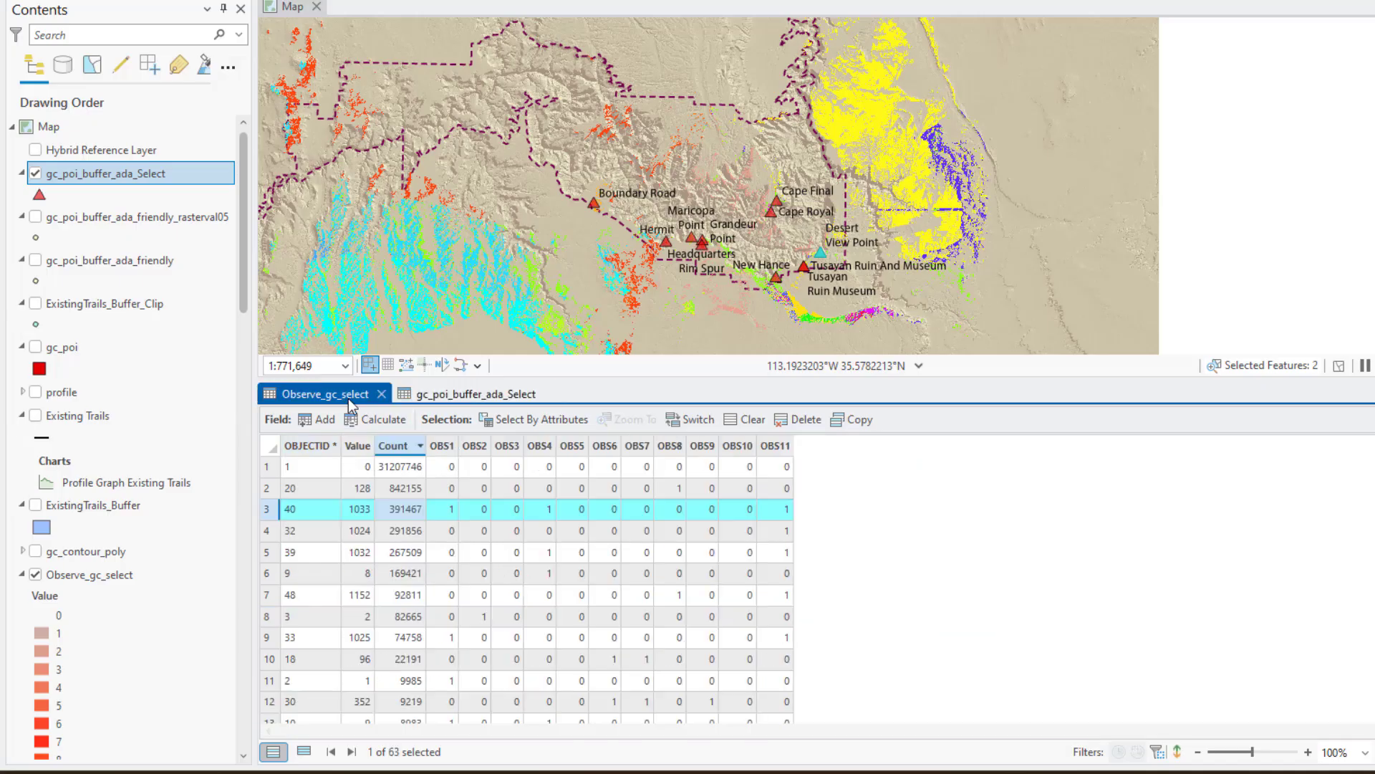
pyautogui.click(454, 393)
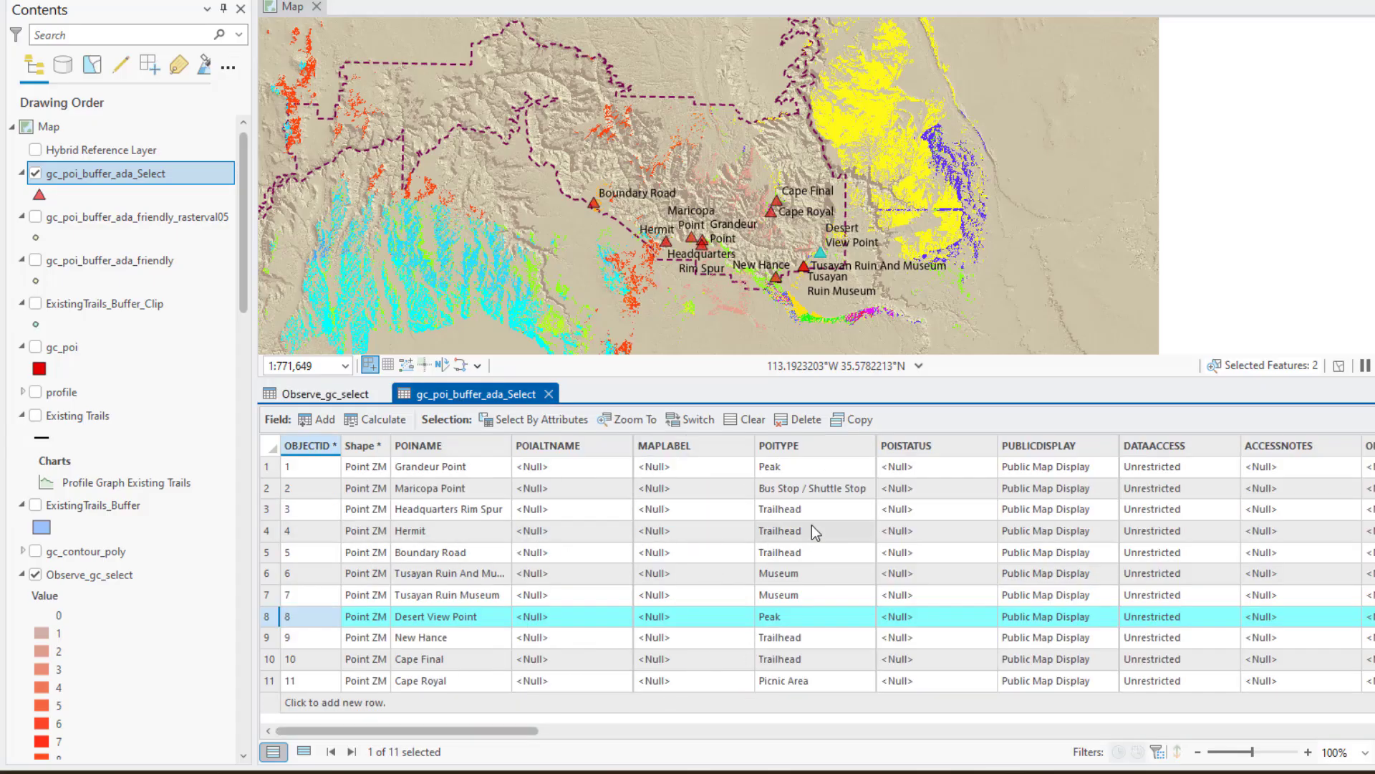
pyautogui.click(329, 397)
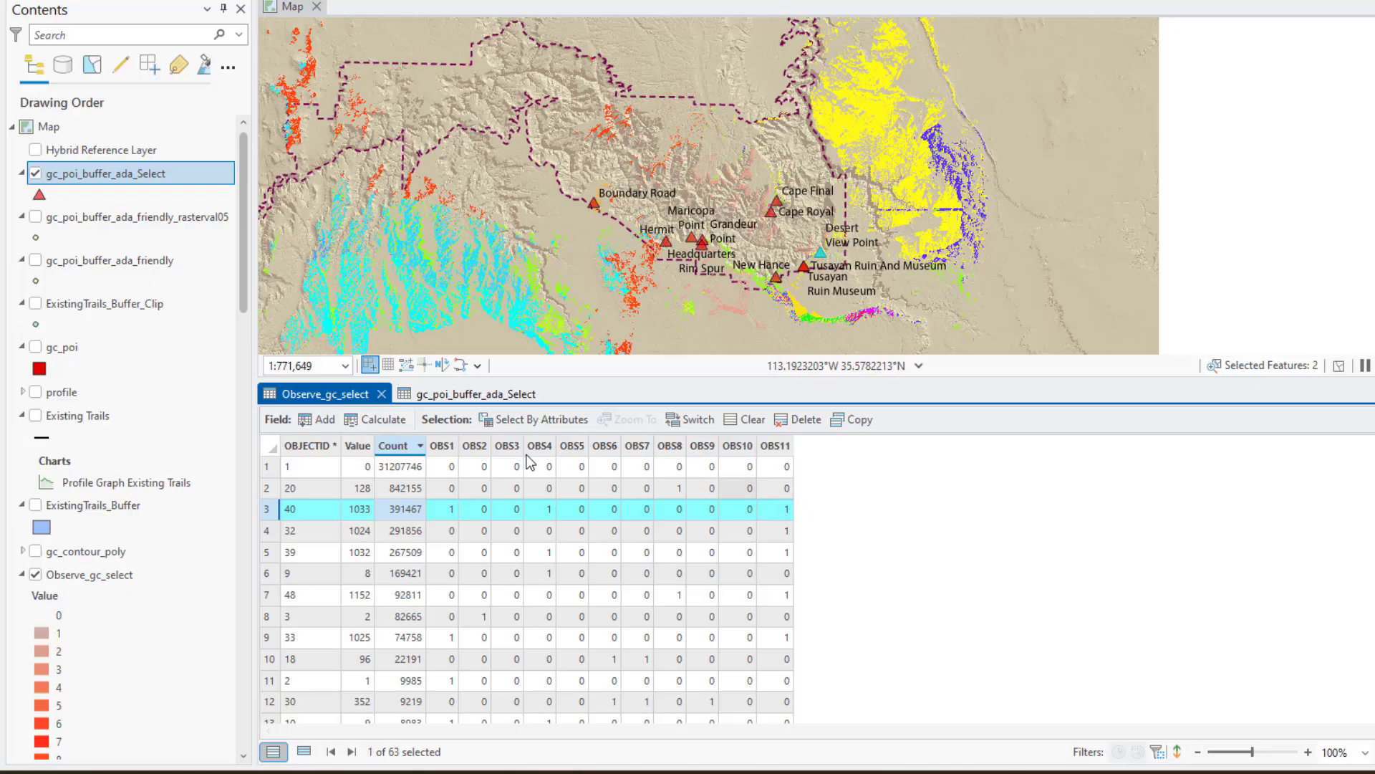
pyautogui.click(463, 394)
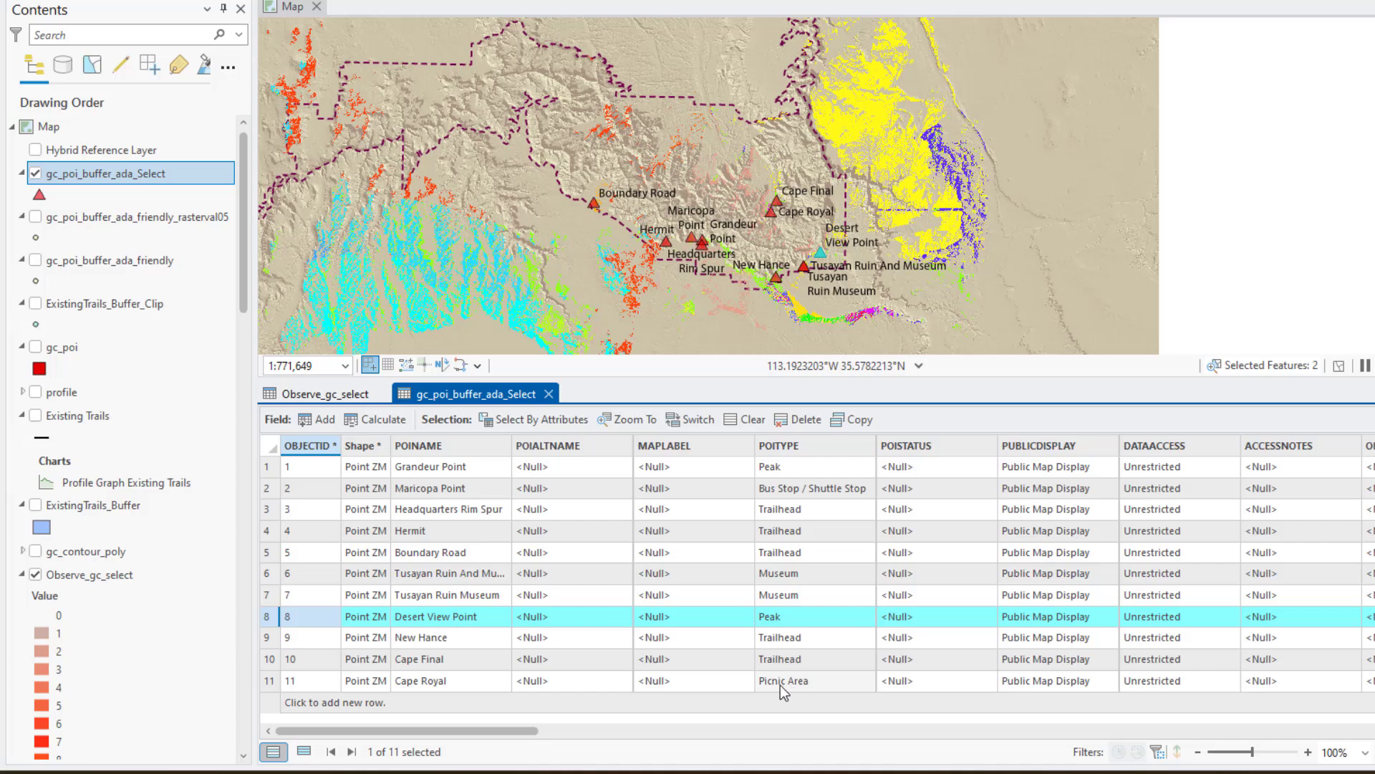
pyautogui.click(321, 391)
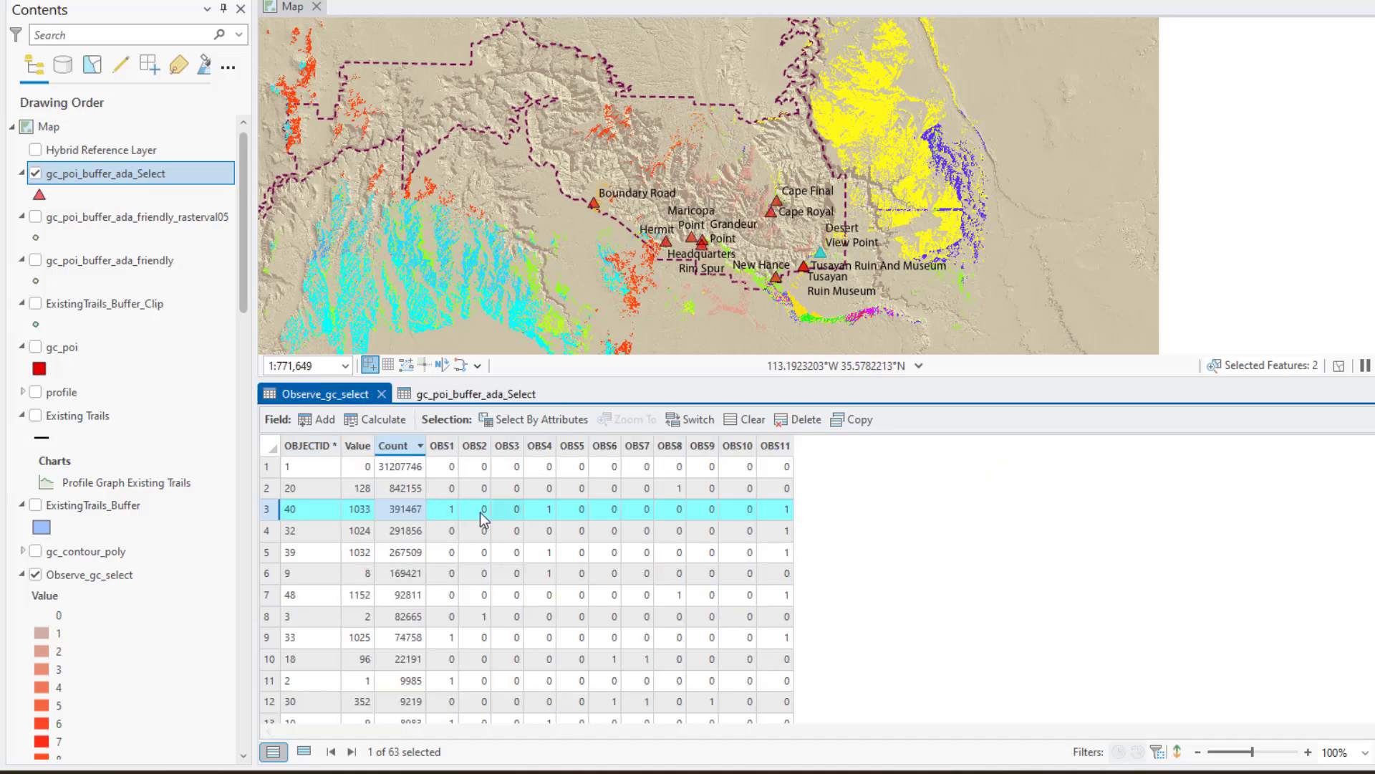